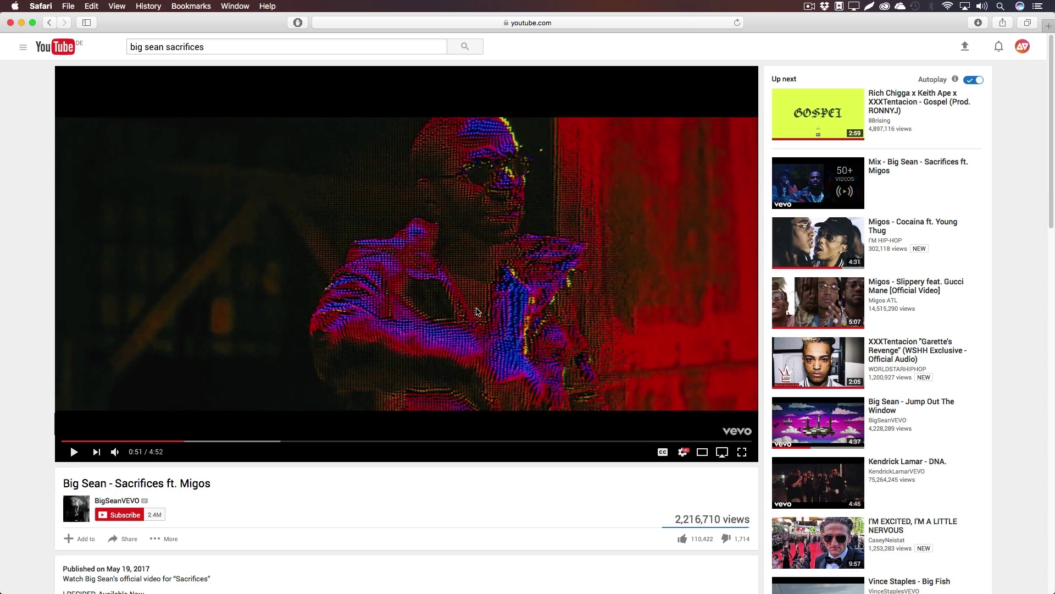
Minimize Safari after viewing the Big Sean - Sacrifices reference video.
left_click(22, 24)
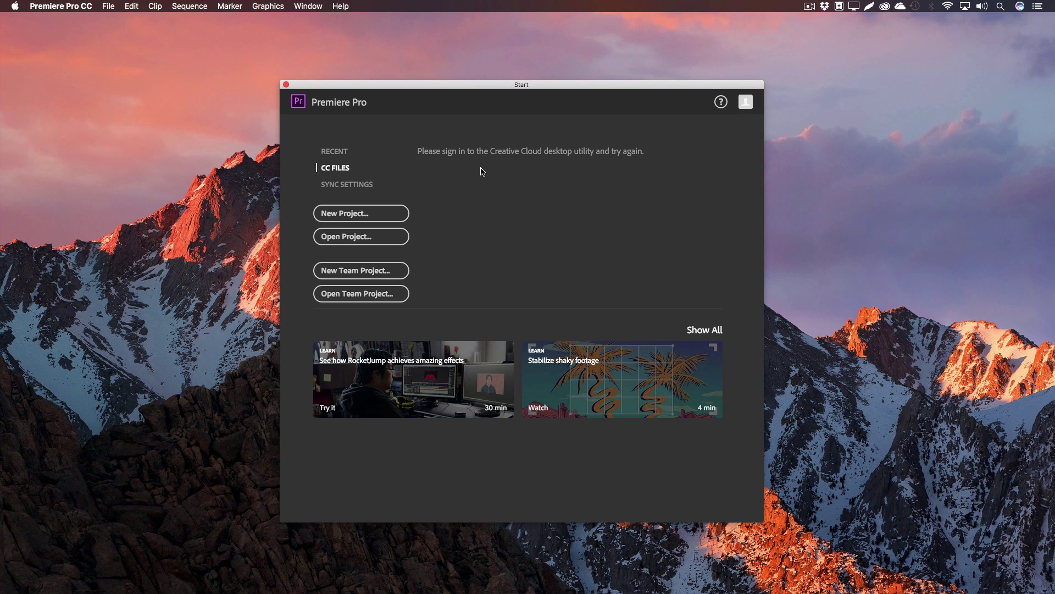
Start a new Premiere Pro project named 'Big Sean Sacrifices Effect by ArmaganVideos'.
left_click(357, 214)
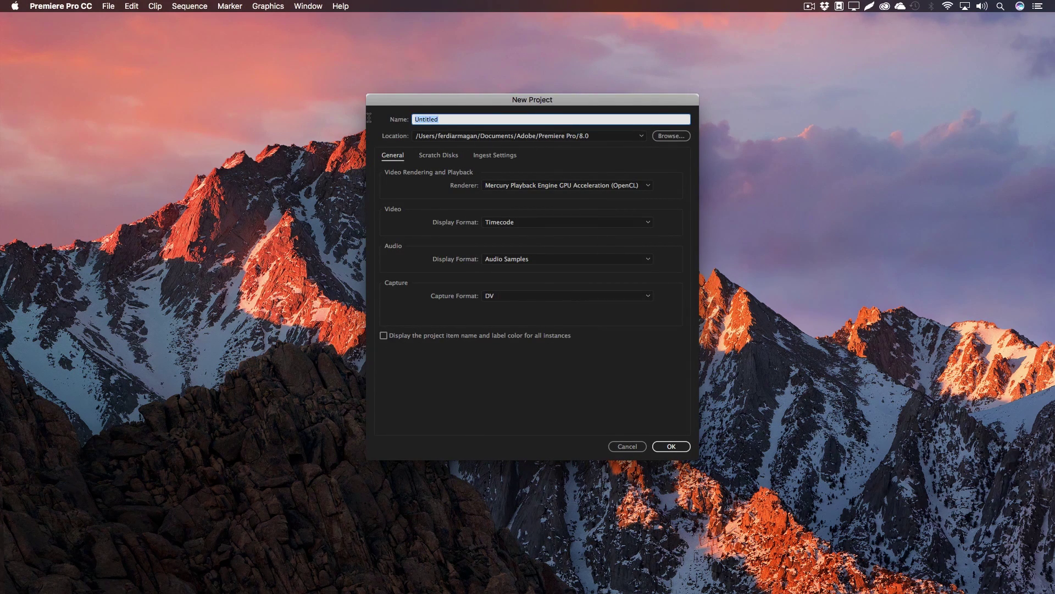
type("Big Sean Sacrifices Effect by ArmaganVideos")
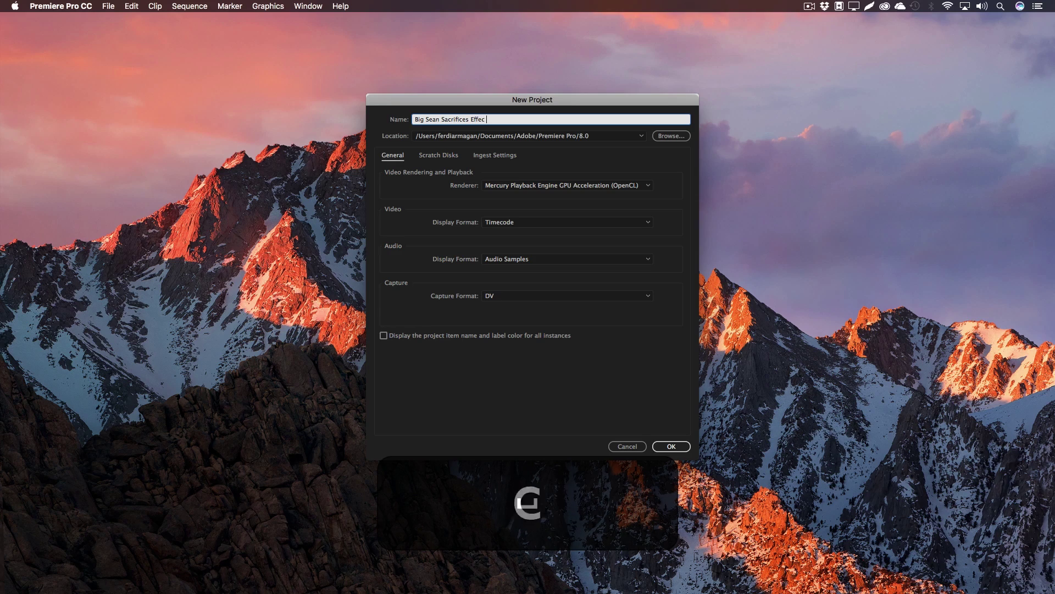
left_click(672, 447)
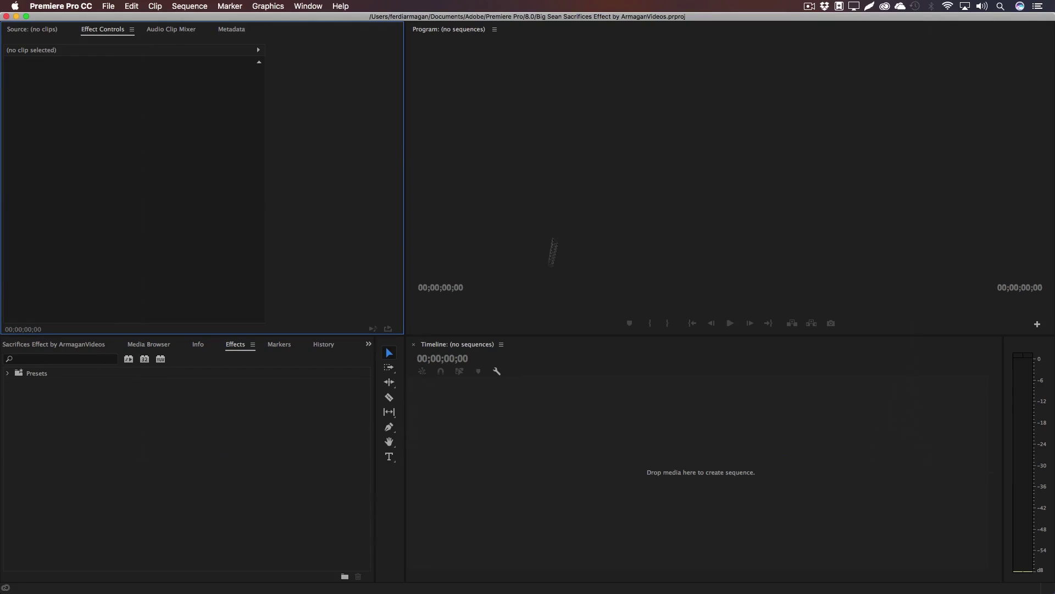
mouse_move(405, 158)
left_mouse_down()
mouse_move(396, 158)
mouse_move(406, 158)
left_mouse_up()
left_click(649, 460)
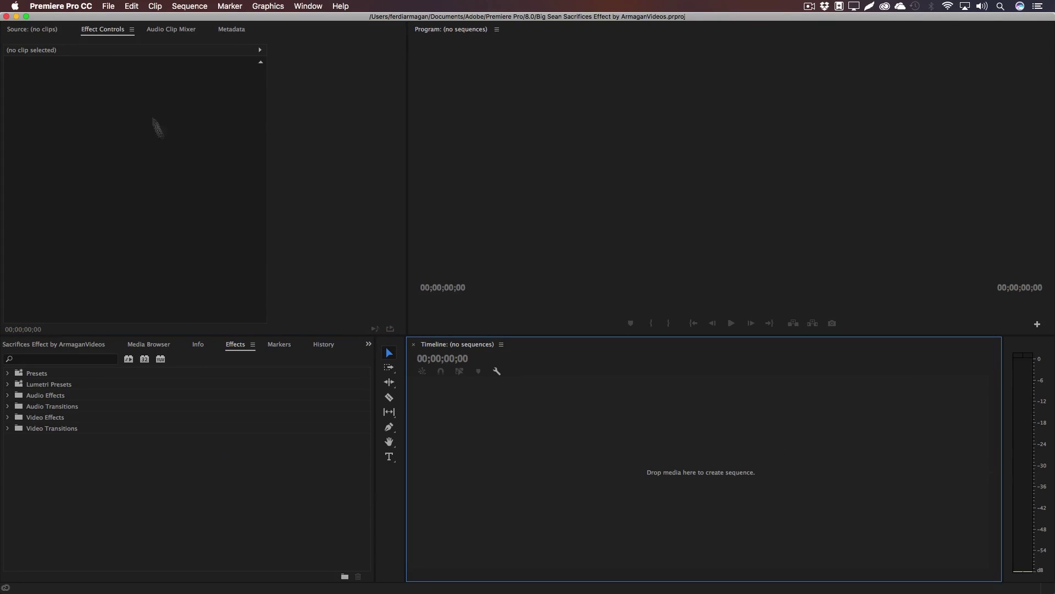
Create a new sequence named 'Big Sean Sacrifices by ArmaganVideos'.
left_click(110, 6)
mouse_move(116, 20)
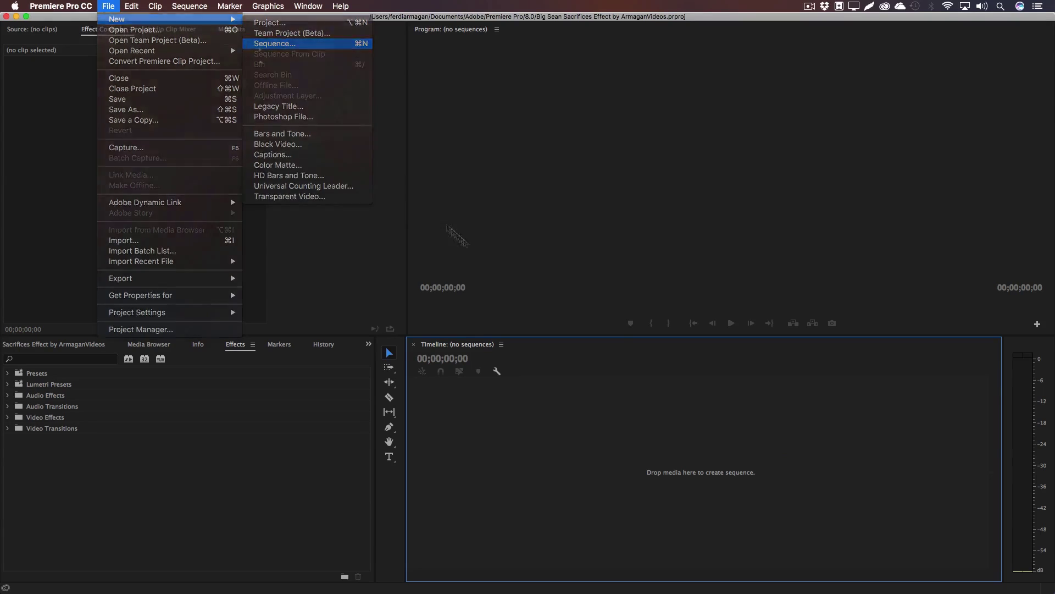
left_click(269, 40)
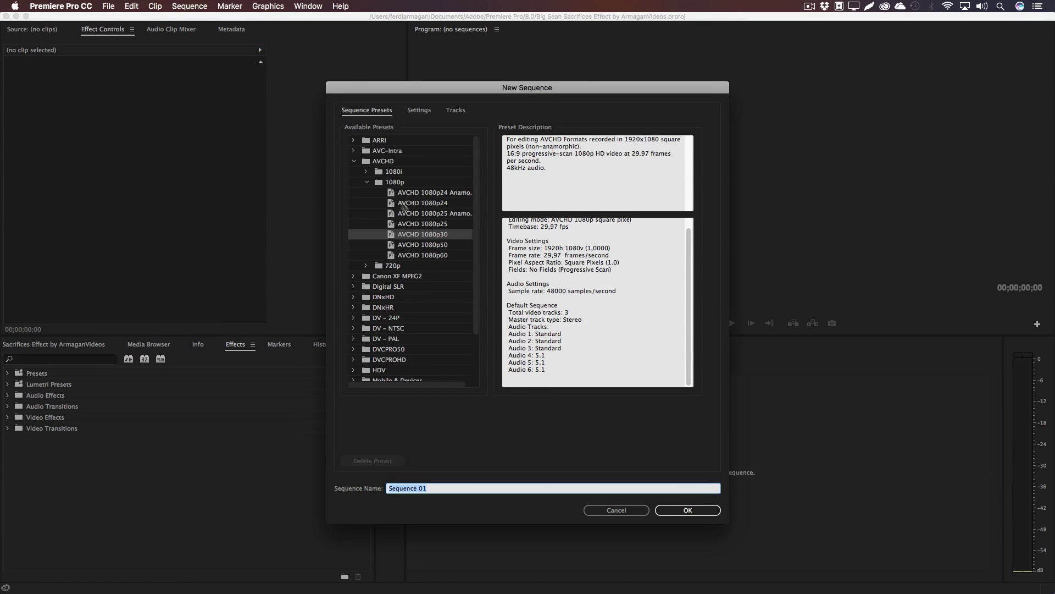
left_click_drag(462, 488, 362, 488)
type("Big Sean Sacrifices by ArmaganVideos")
key("Return")
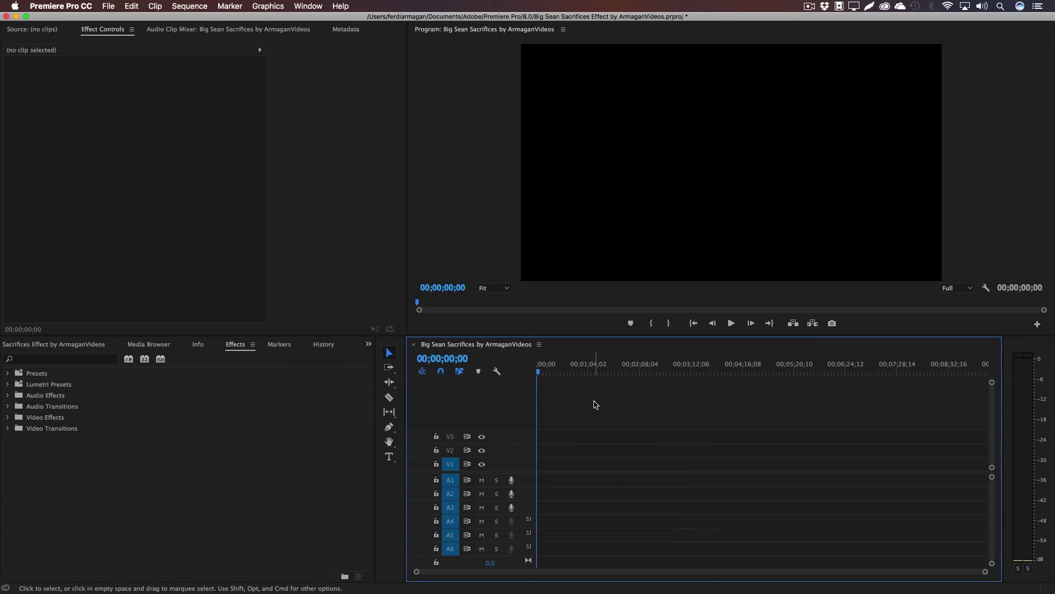
Import Footage.mov from the Desktop and drop it at the start of V1.
left_click(25, 345)
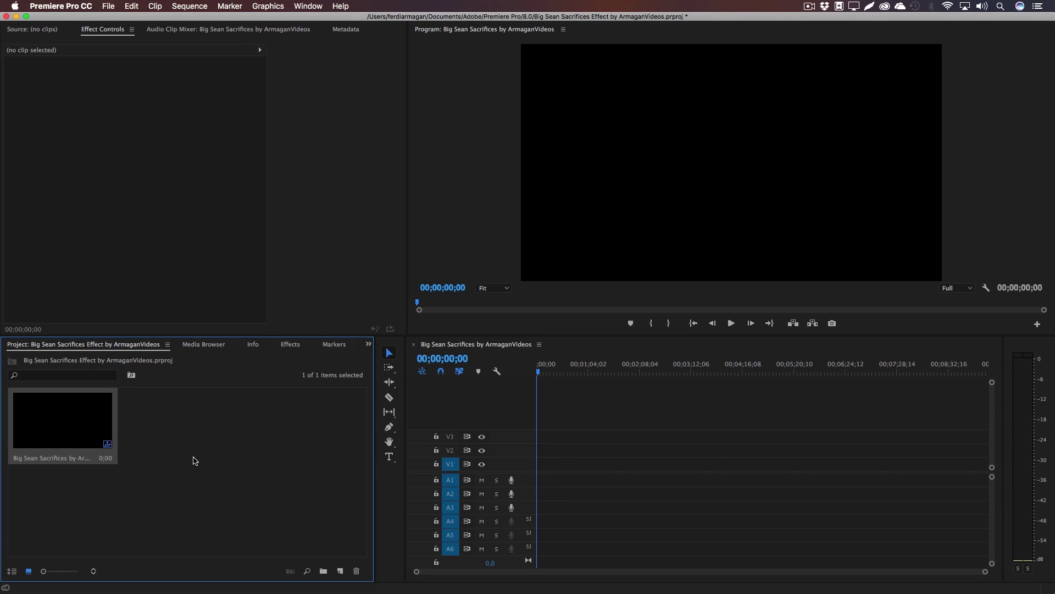
double_click(219, 455)
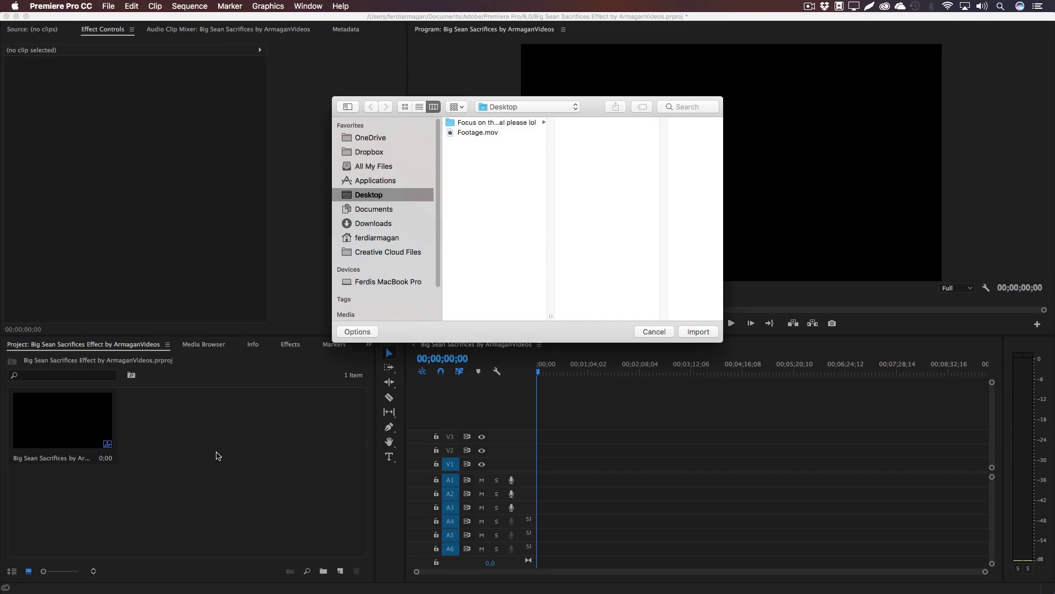
left_click(486, 135)
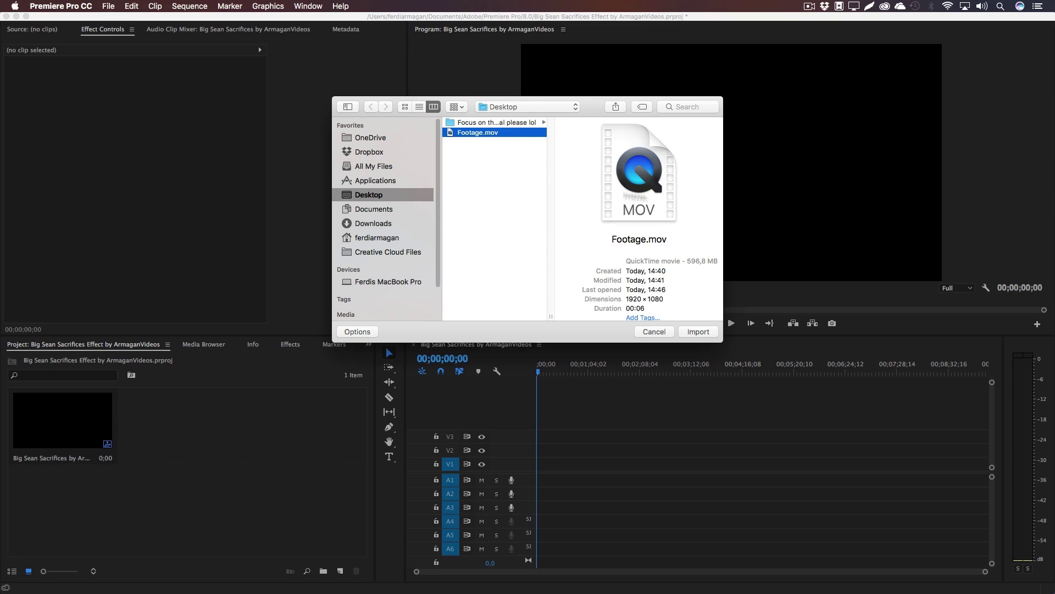
left_click(698, 332)
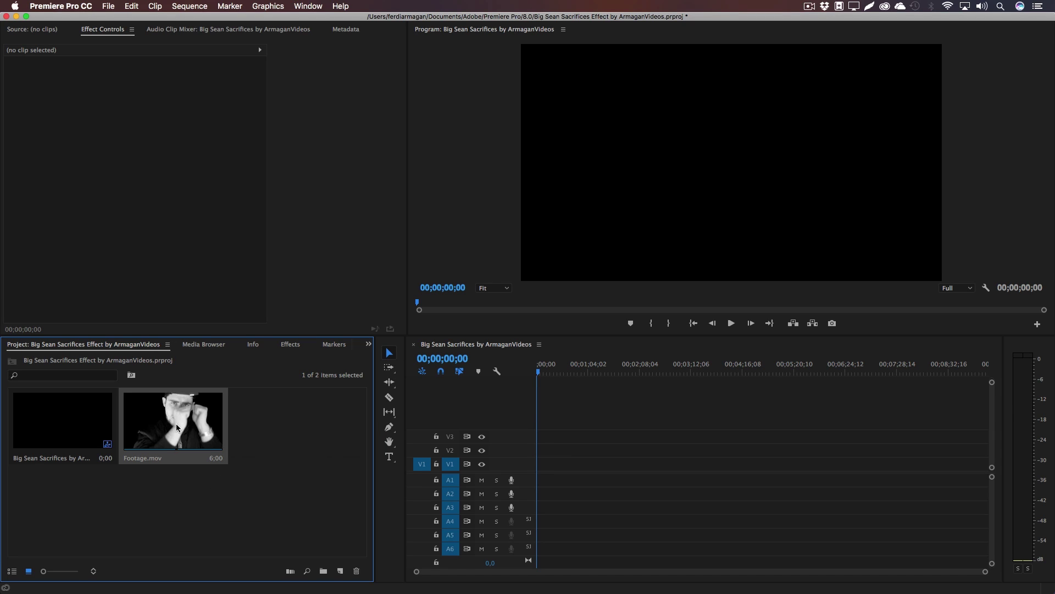
left_click_drag(177, 427, 540, 465)
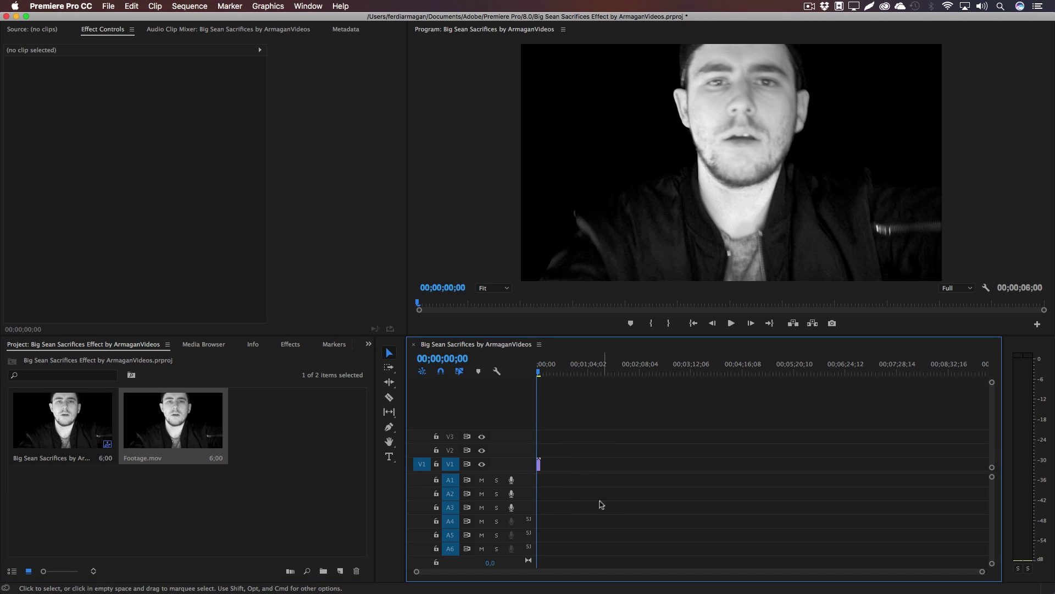
Scrub through Footage.mov from about one second in, then select the clip.
left_click_drag(983, 571, 714, 569)
left_click(572, 370)
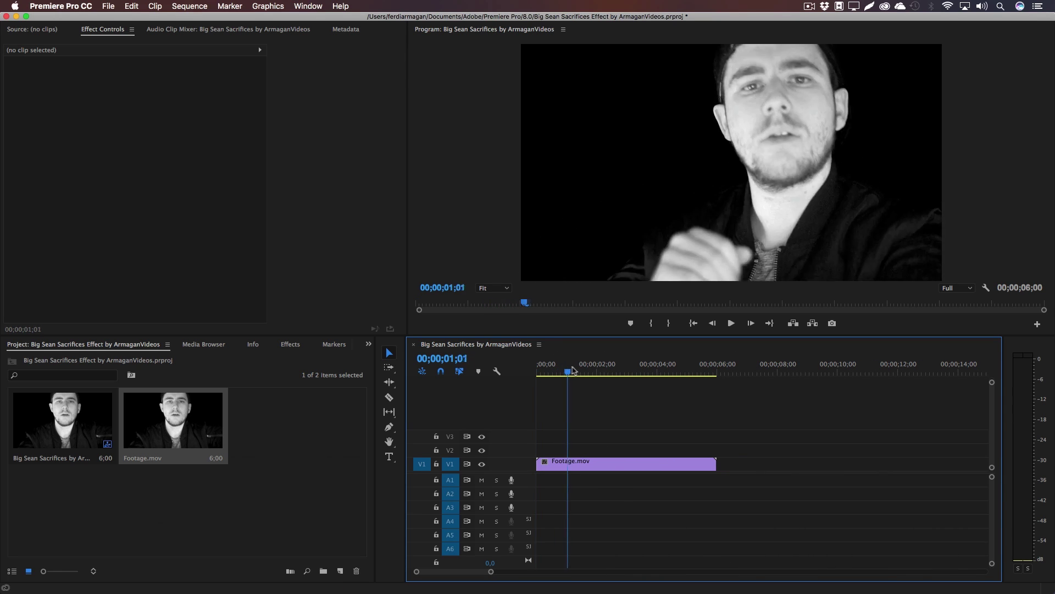
left_click_drag(574, 370, 612, 366)
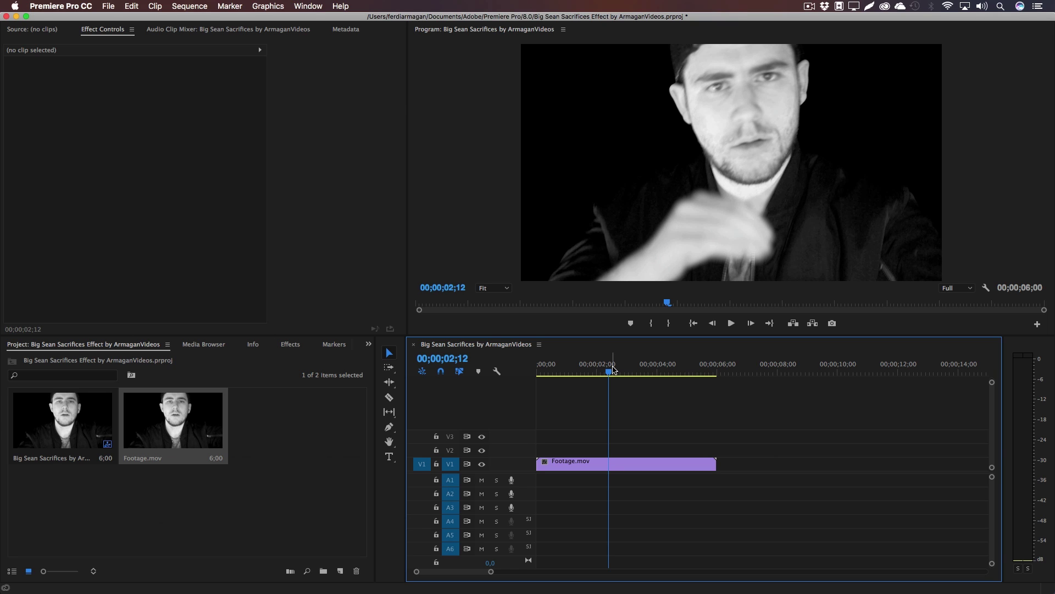
mouse_move(614, 370)
left_mouse_down()
mouse_move(702, 368)
mouse_move(606, 374)
left_mouse_up()
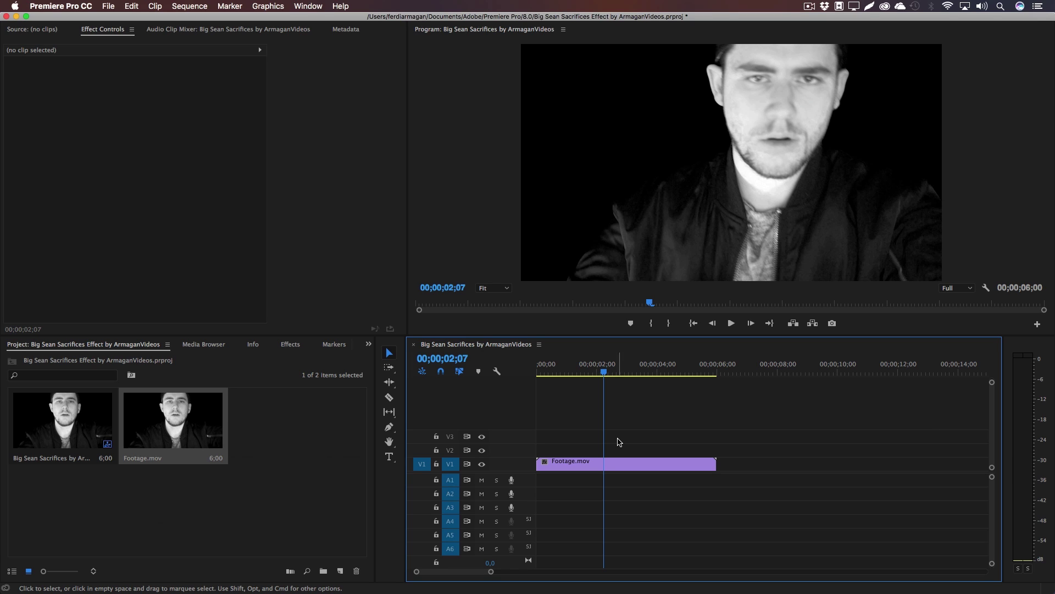
left_click(609, 464)
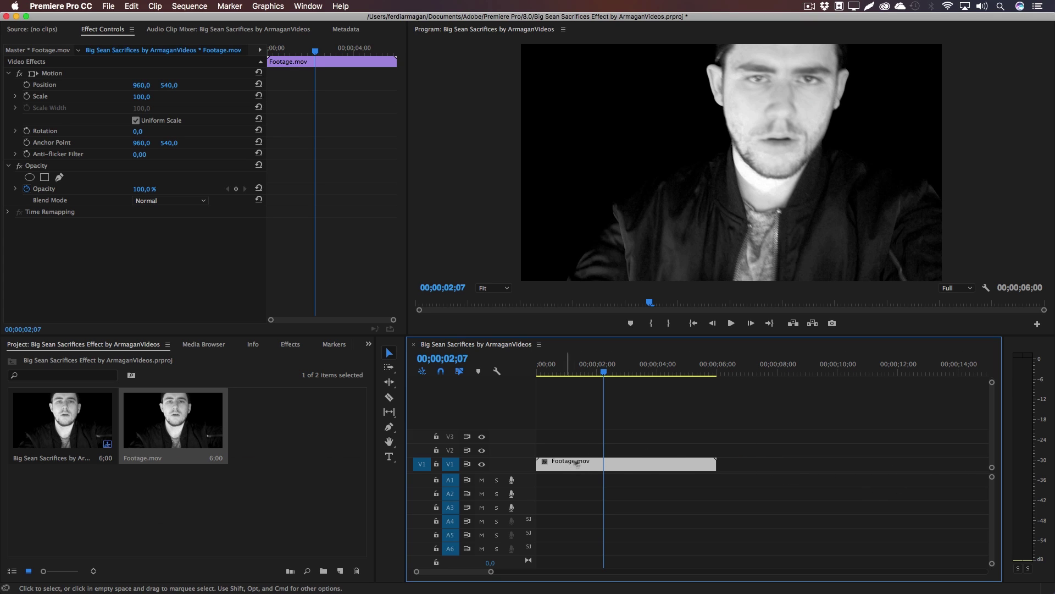
Replace the Footage.mov clip with an After Effects composition saved as Footage.
right_click(611, 465)
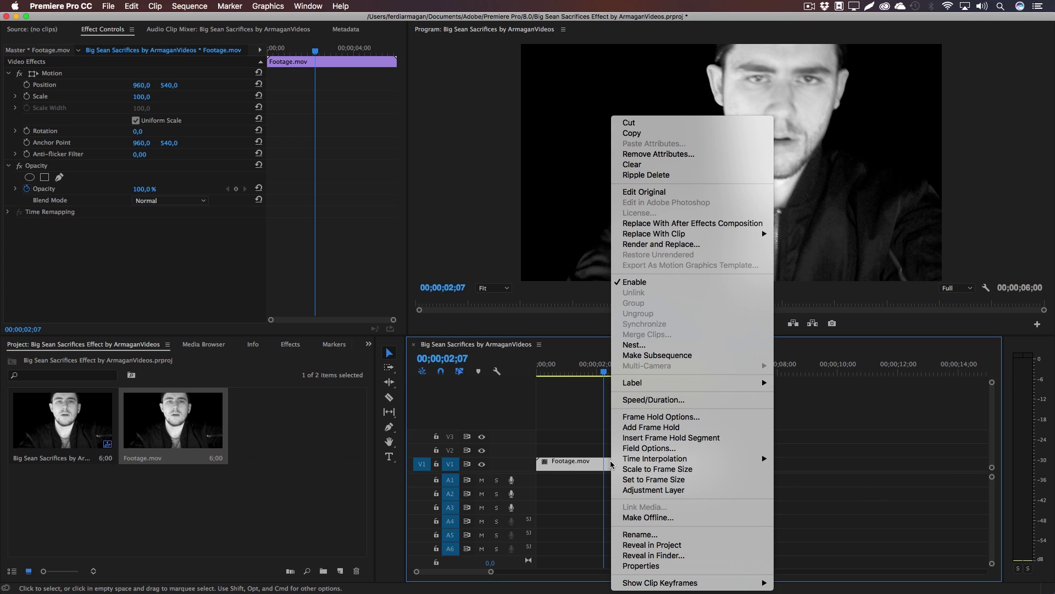
left_click(712, 228)
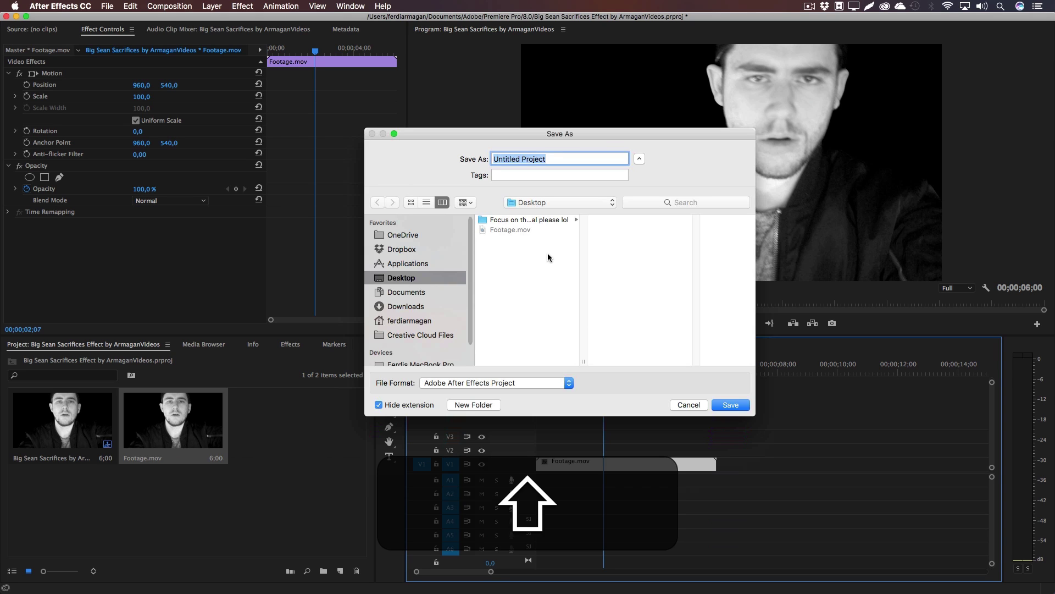
type("Footage")
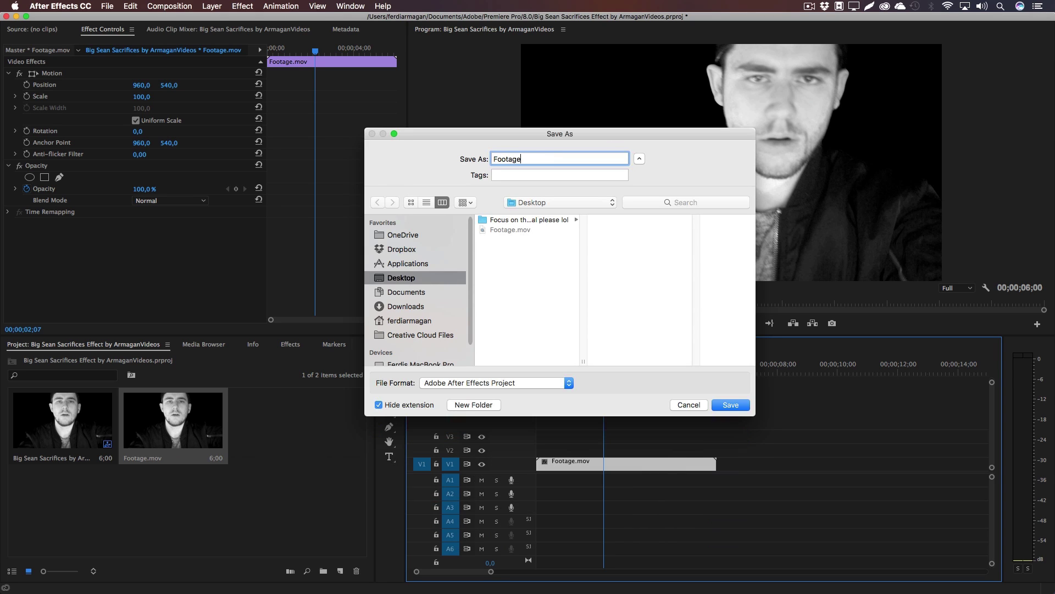
key("Return")
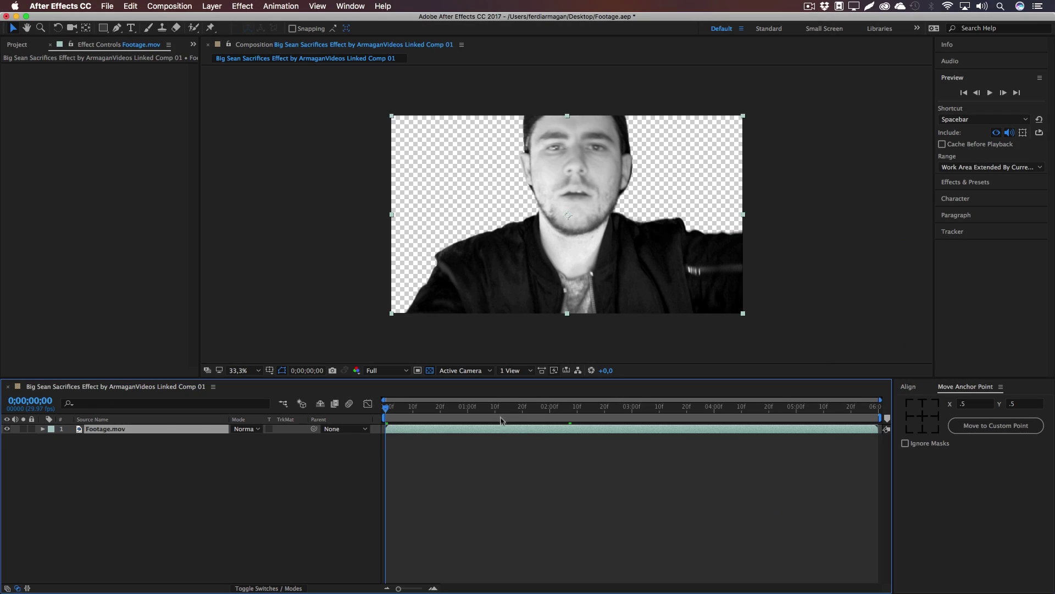
Preview the linked comp to about three seconds and deselect the Footage.mov layer.
left_click_drag(501, 407, 662, 414)
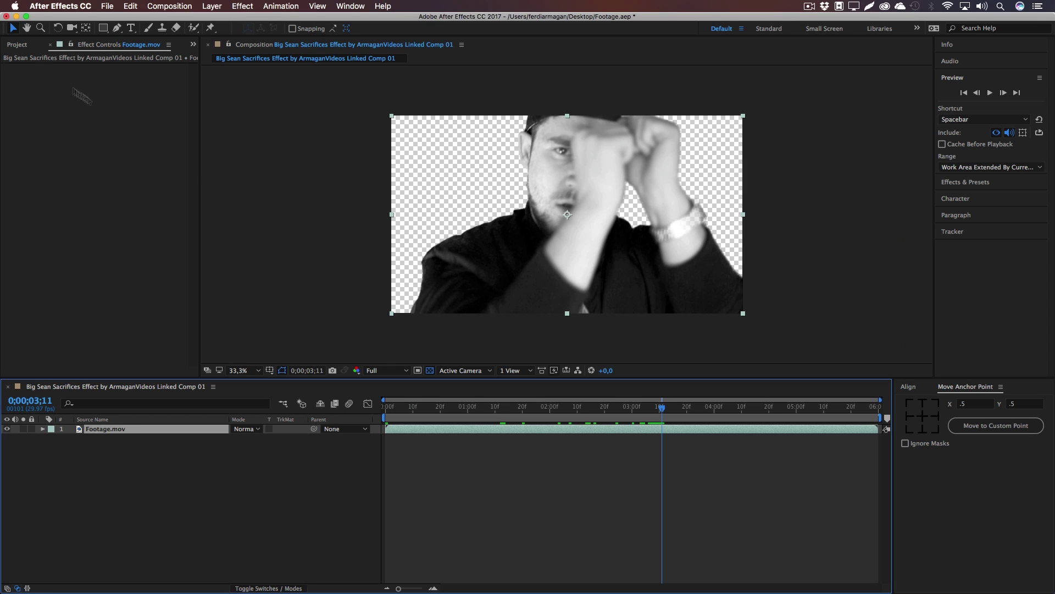
left_click(106, 437)
left_click(106, 429)
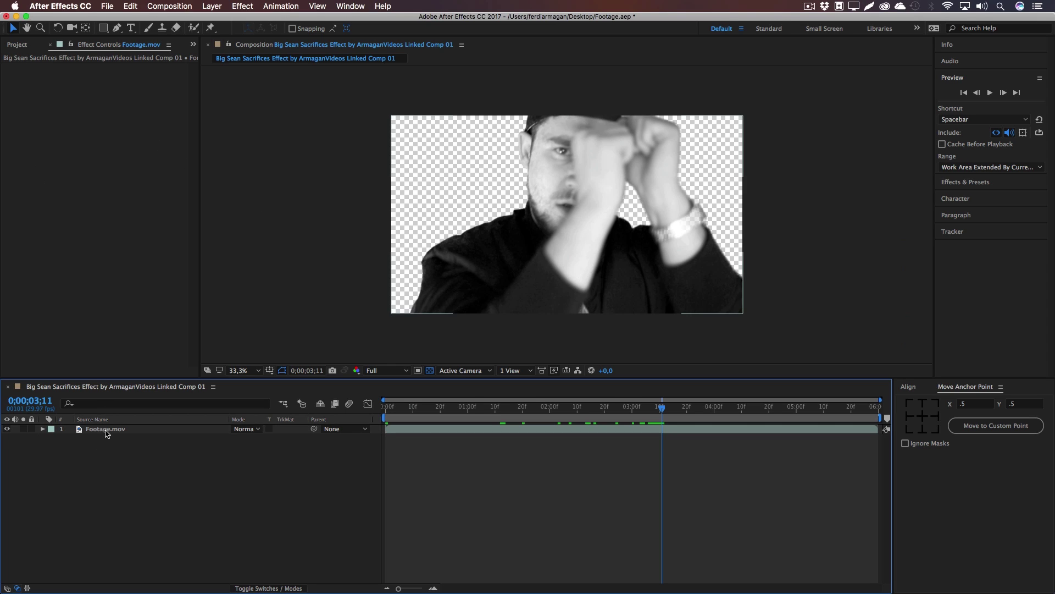
left_click(117, 469)
Add a black 1920×1080 solid layer named Background.
right_click(149, 471)
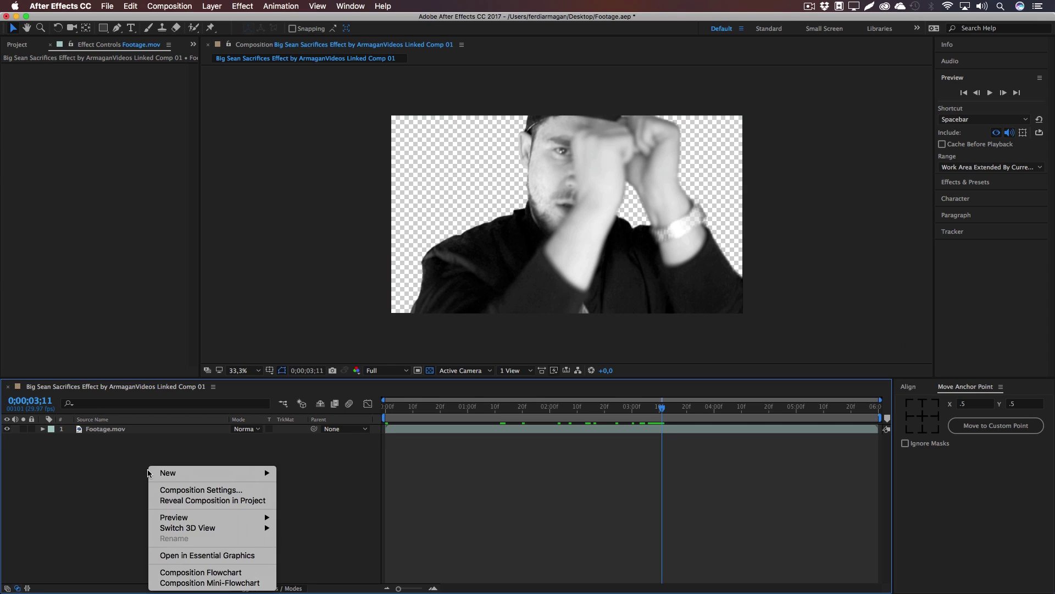
mouse_move(168, 475)
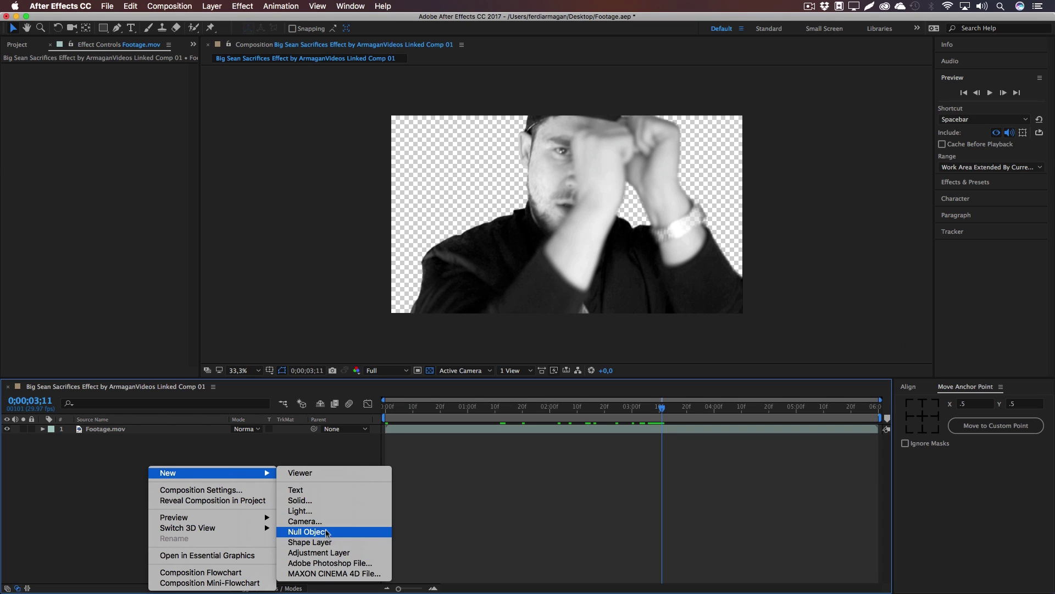
left_click(325, 499)
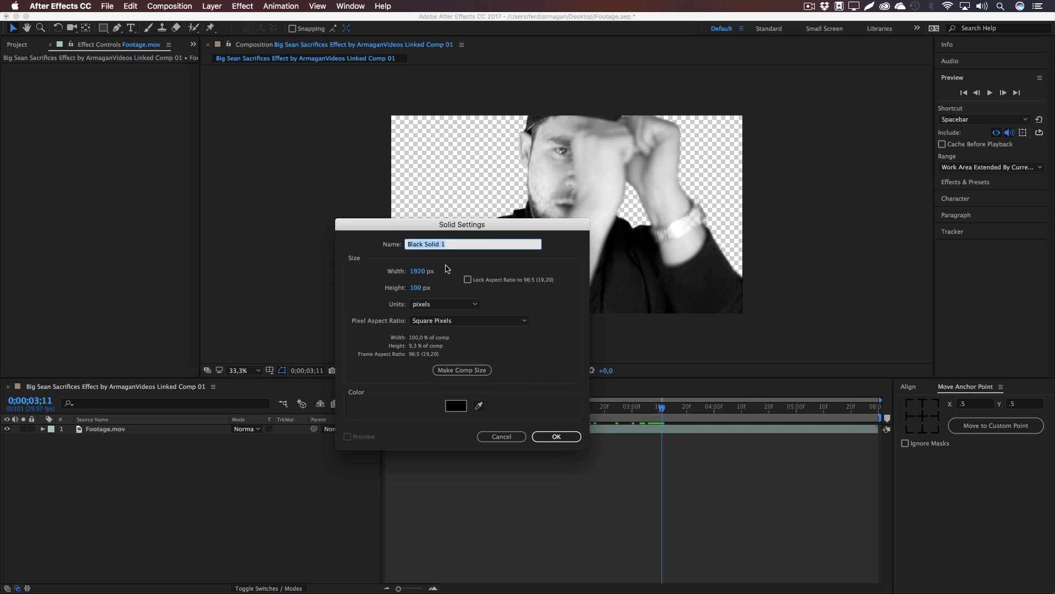
type("B")
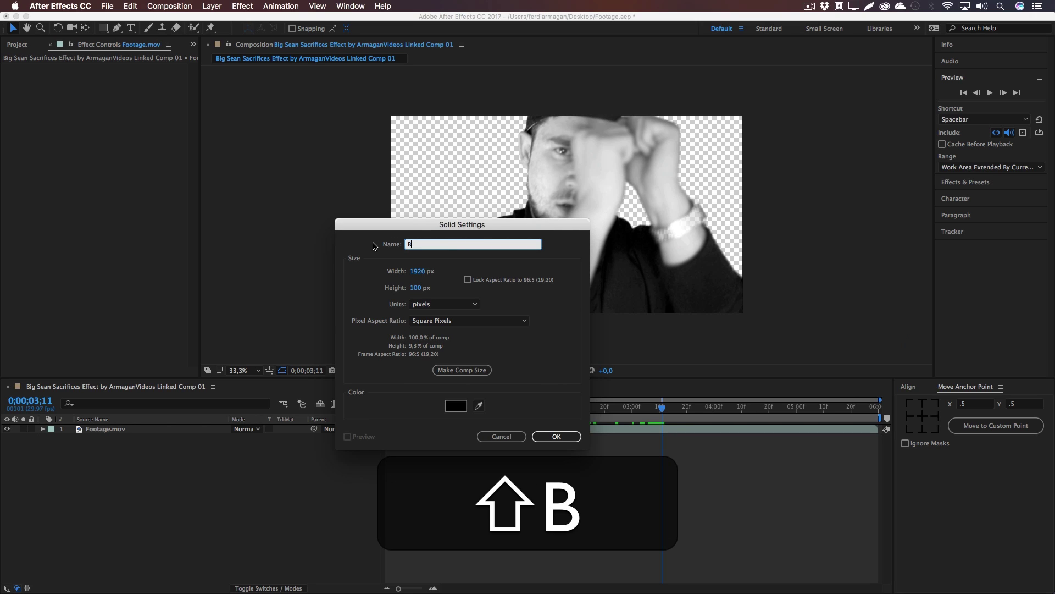
type("ackground")
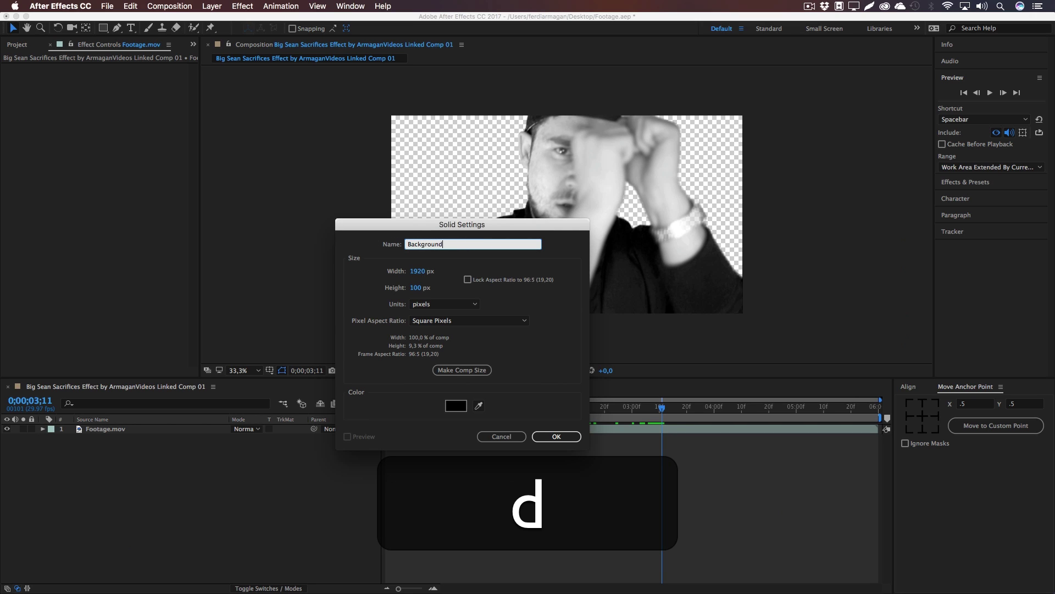
left_click(416, 287)
type("1080")
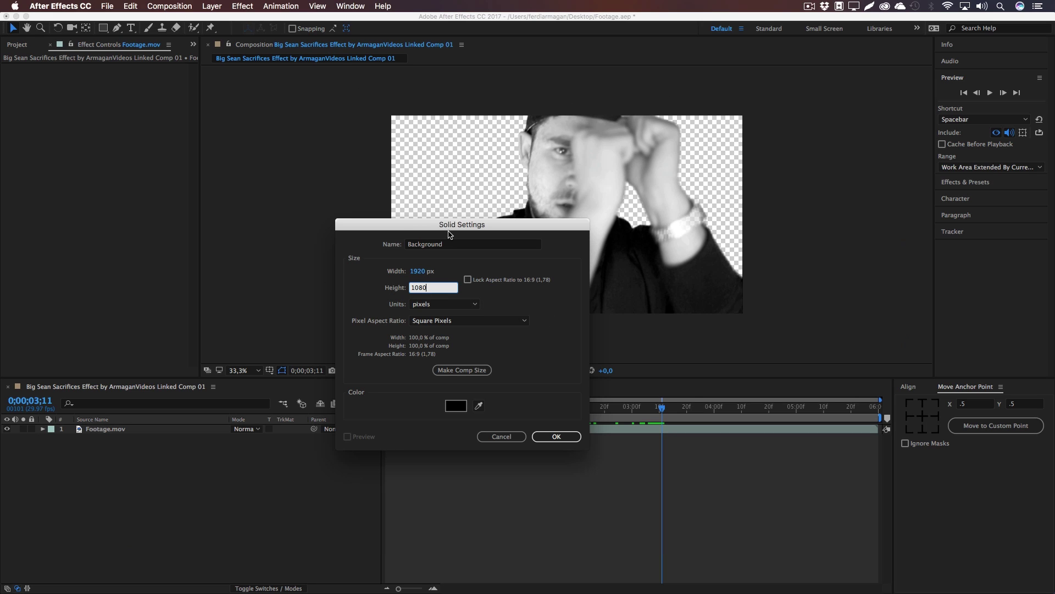
left_click_drag(450, 235, 661, 324)
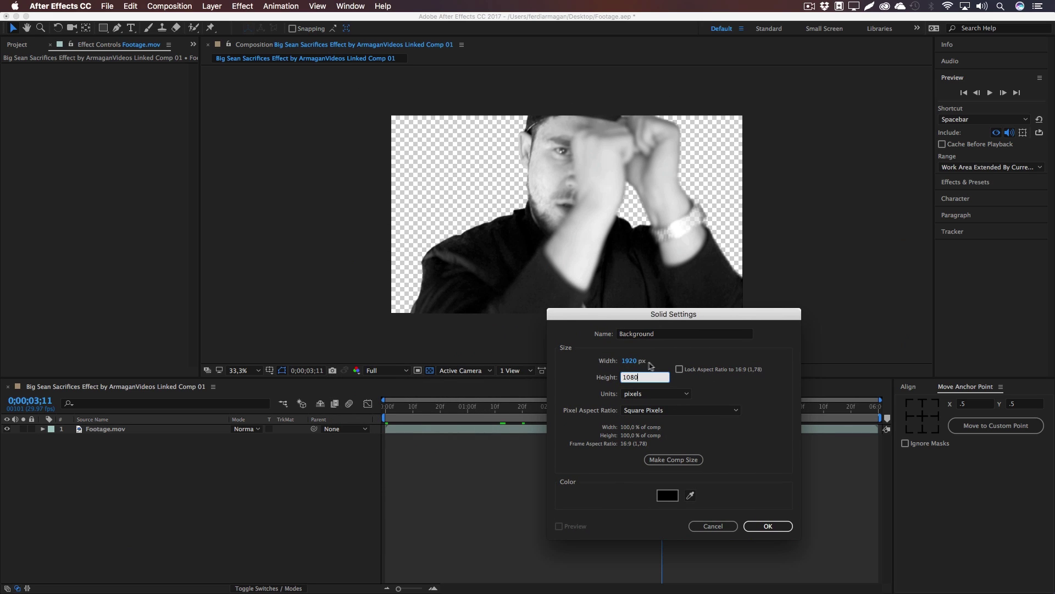
left_click(768, 526)
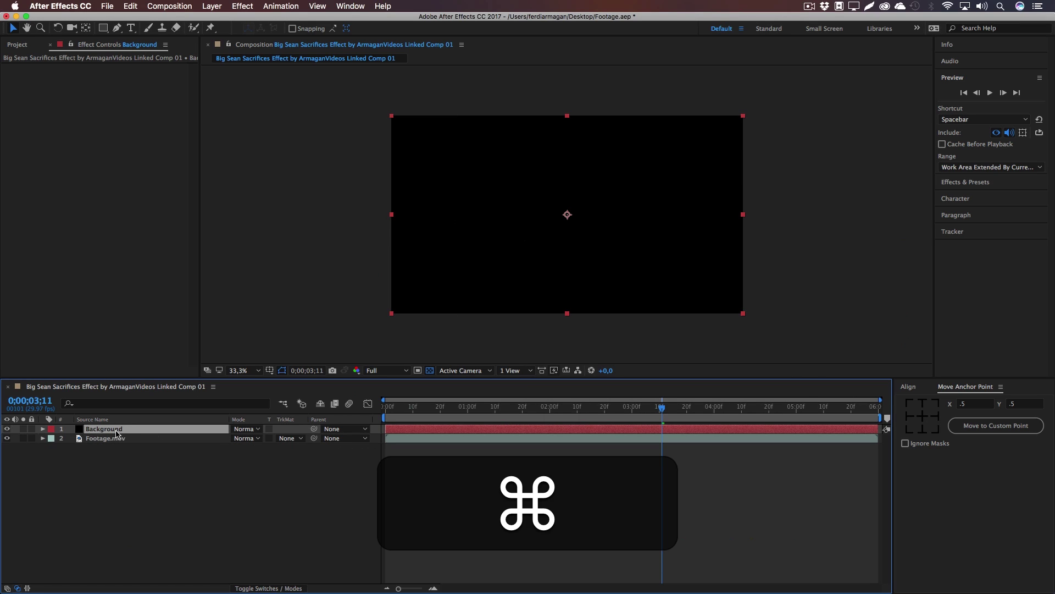
Cancel a second Solid Settings dialog without adding another solid.
key("super+y")
left_click(666, 495)
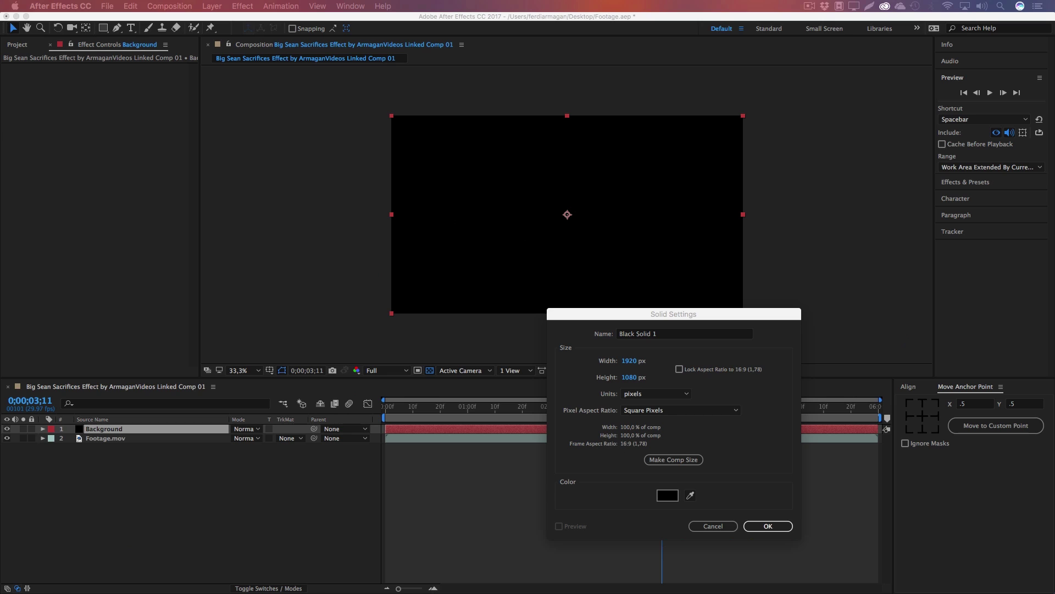
left_click(580, 258)
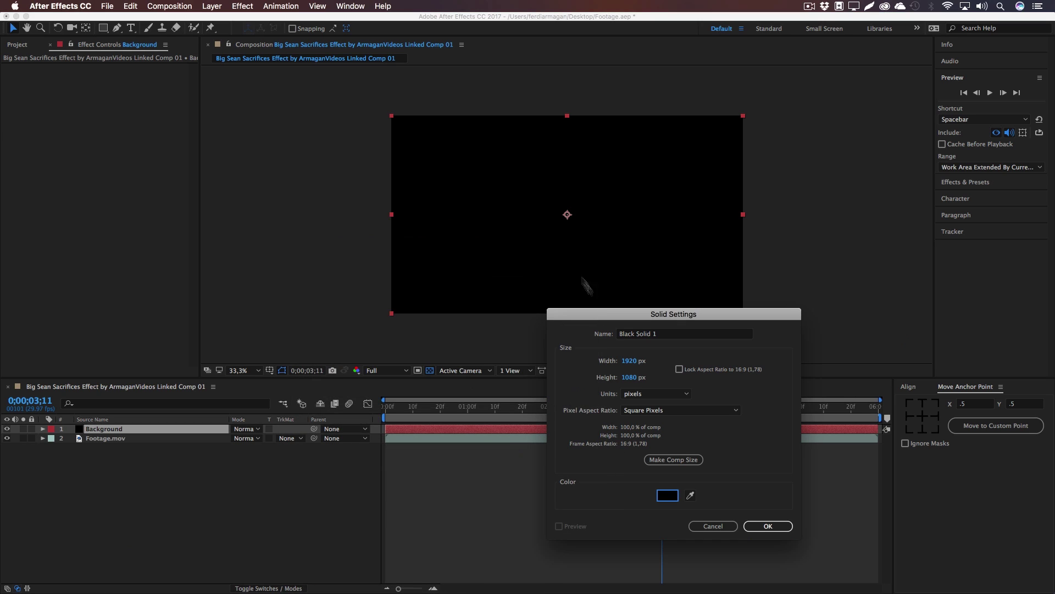
left_click(715, 527)
Send Background beneath Footage.mov and toggle both layers' visibility to compare.
left_click_drag(553, 408, 481, 408)
key("super+bracketleft")
left_click(171, 467)
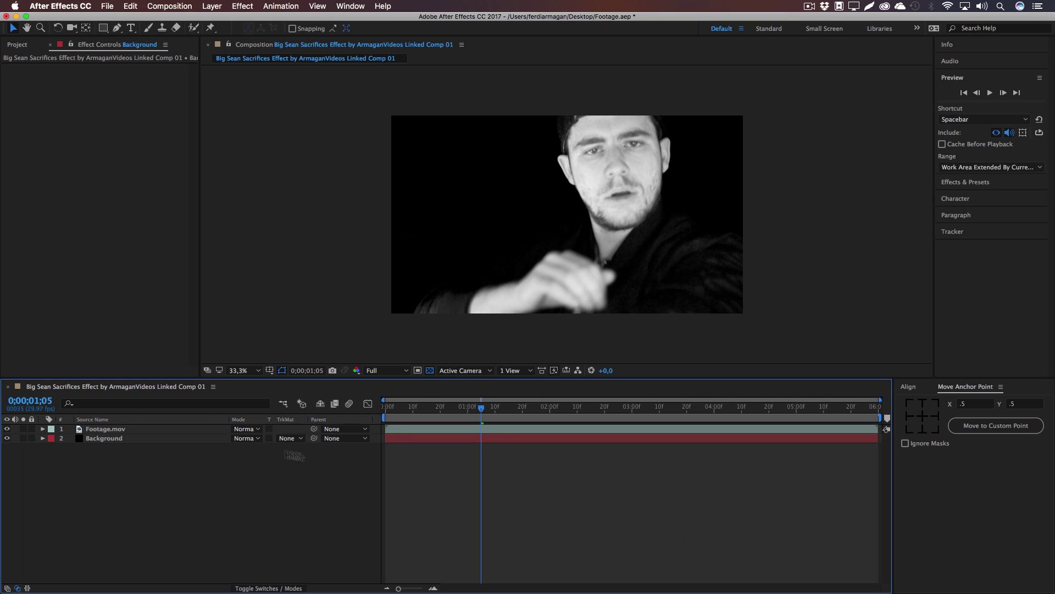
left_click(7, 429)
left_click(7, 429)
left_click(7, 439)
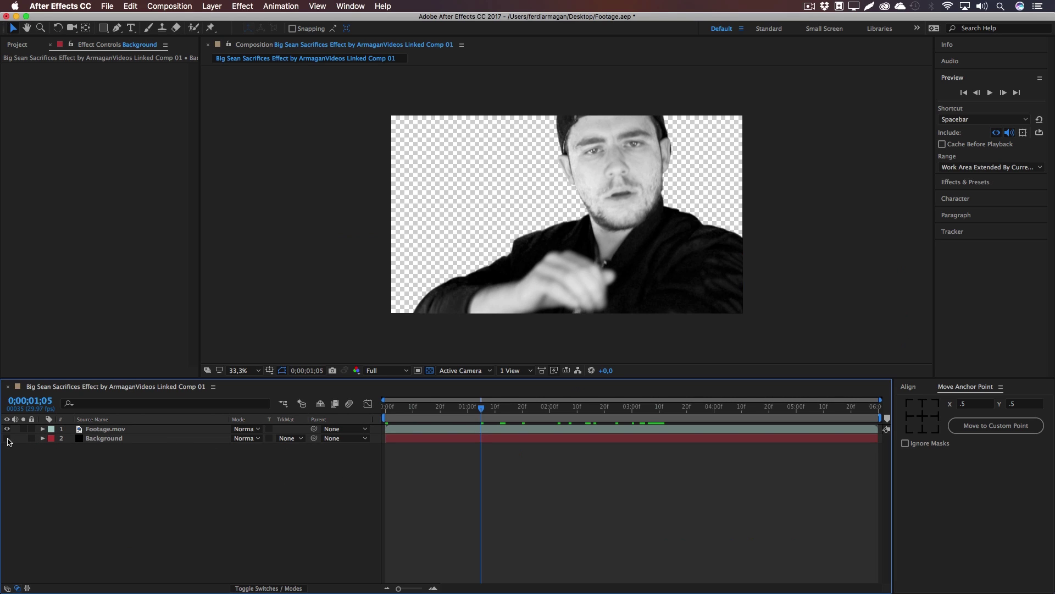
left_click(7, 438)
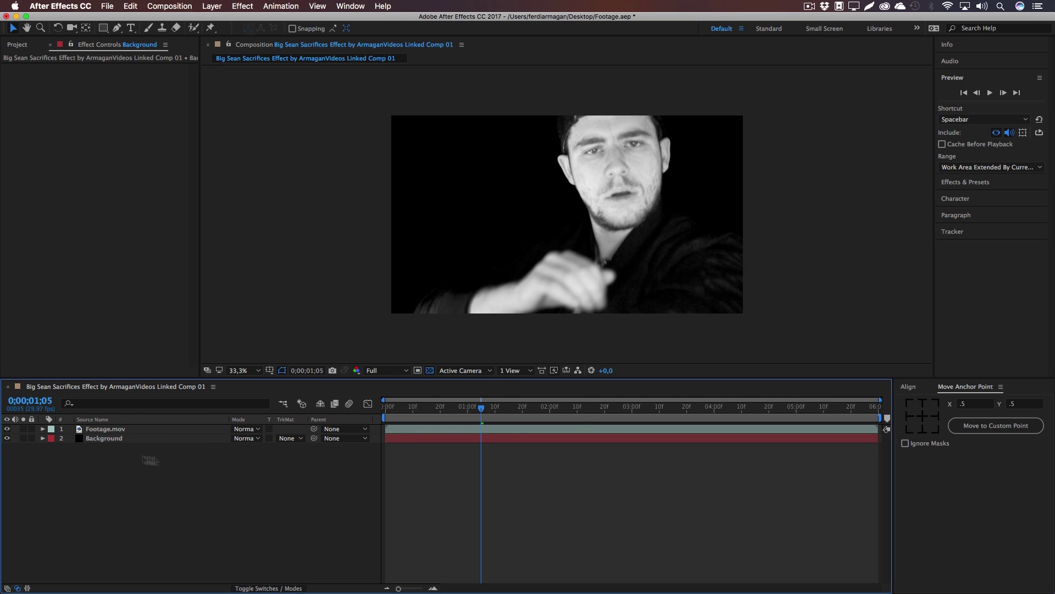
Apply Curves to Footage.mov and bend the RGB curve into a contrast-raising S-curve.
left_click(972, 182)
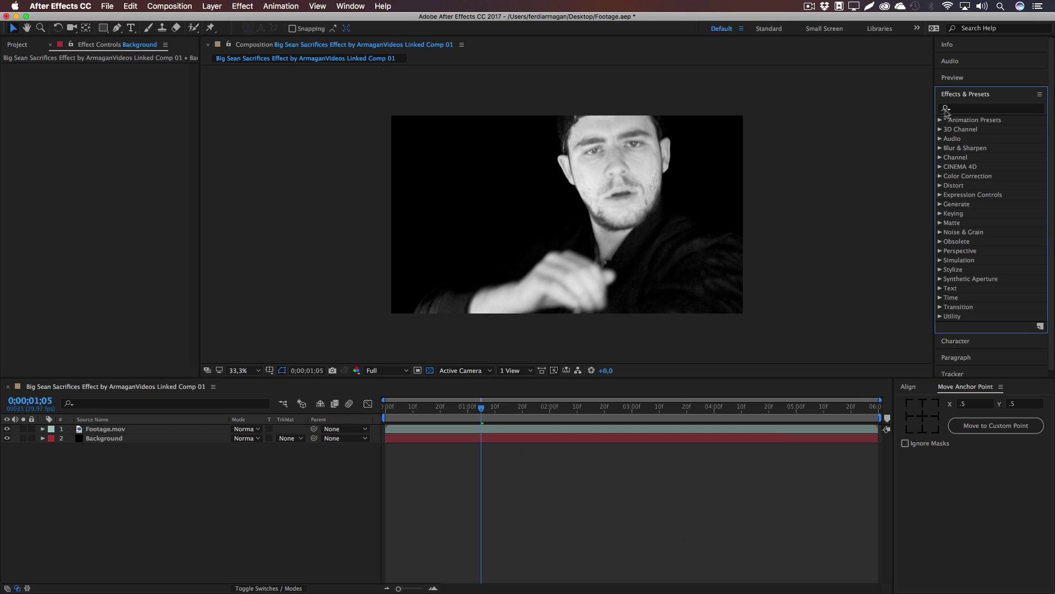
left_click(966, 108)
type("curves")
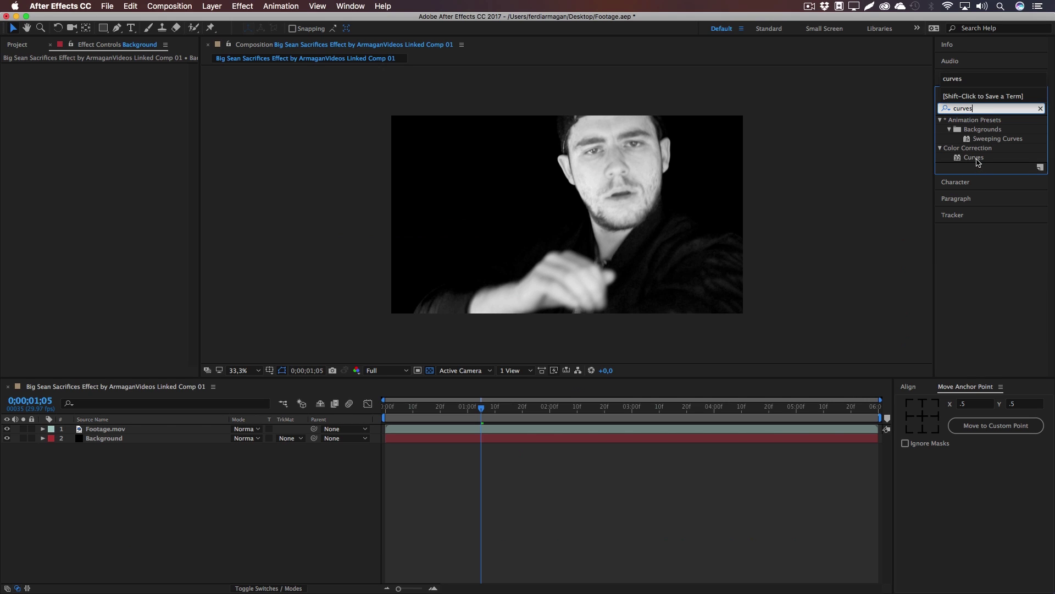
left_click_drag(974, 157, 121, 437)
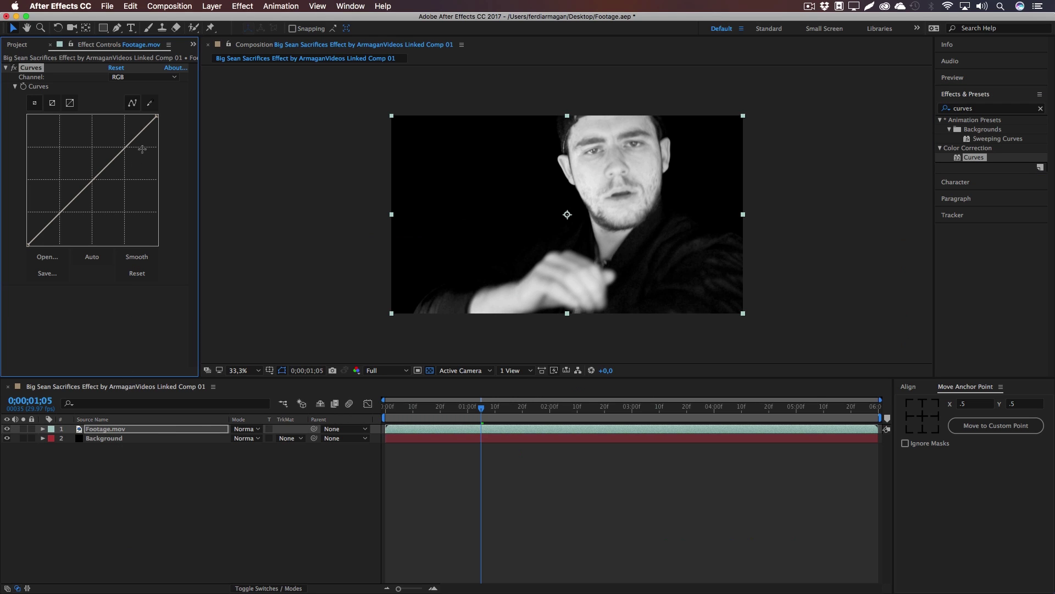
left_click_drag(127, 145, 123, 127)
left_click_drag(482, 408, 603, 413)
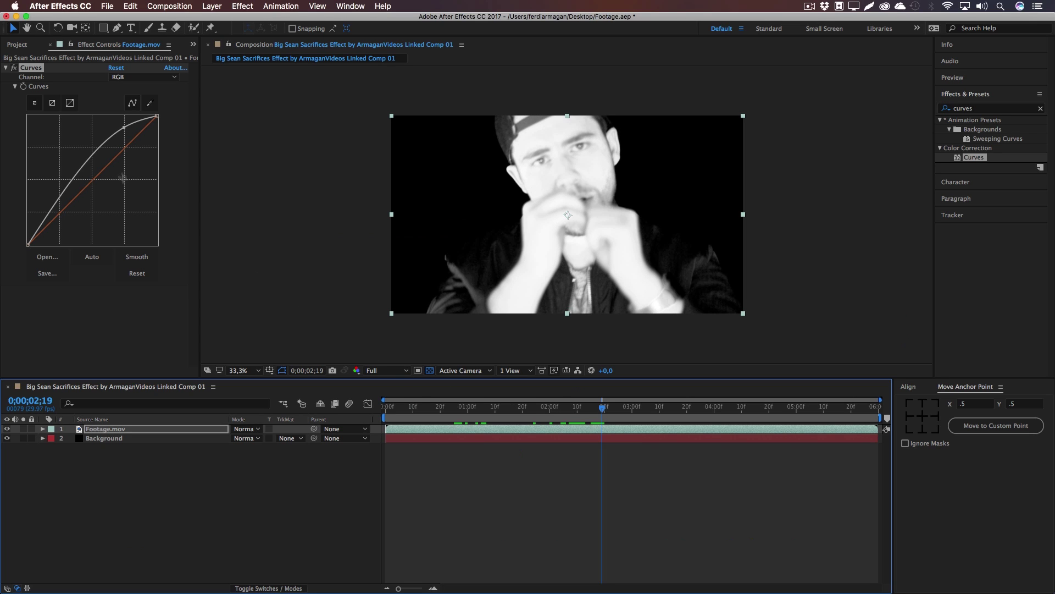
mouse_move(93, 156)
left_mouse_down()
mouse_move(105, 179)
mouse_move(101, 161)
left_mouse_up()
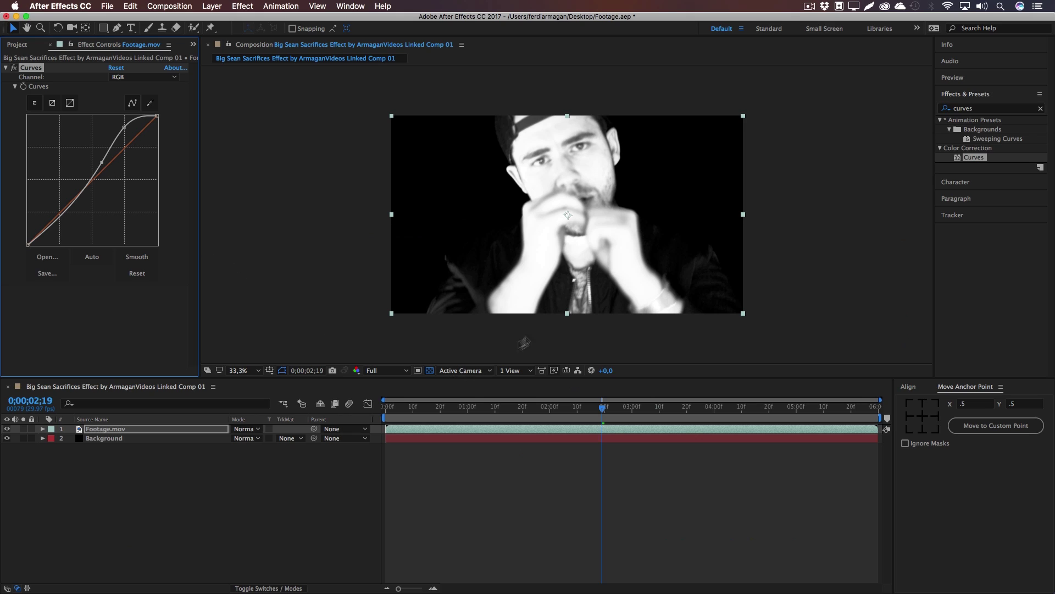
Toggle Curves off and on to compare, collapse it, and reselect the footage.
left_click(13, 68)
left_click(13, 68)
left_click(266, 471)
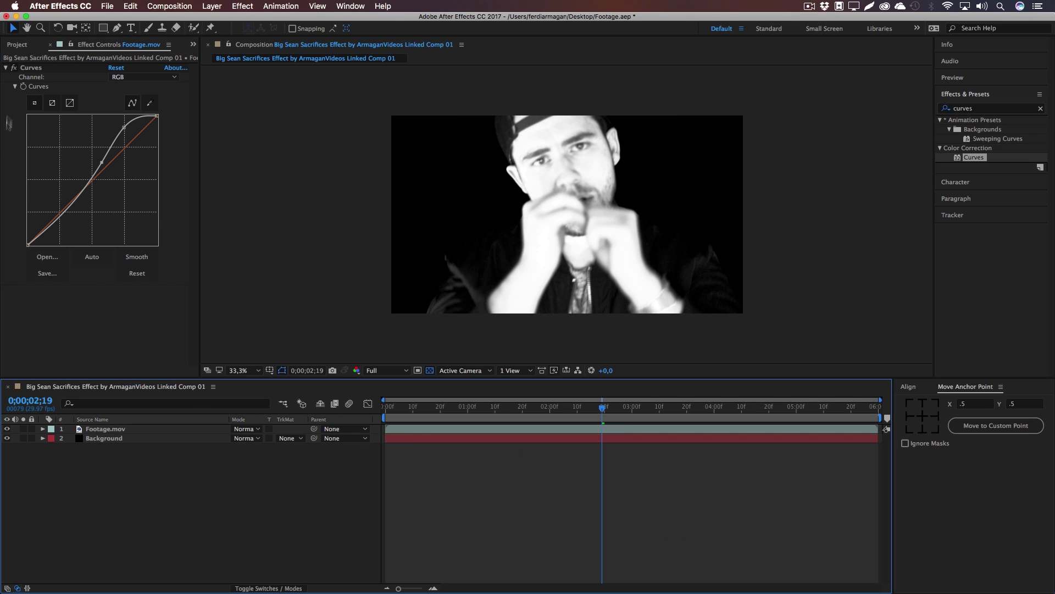
left_click(6, 68)
left_click(126, 431)
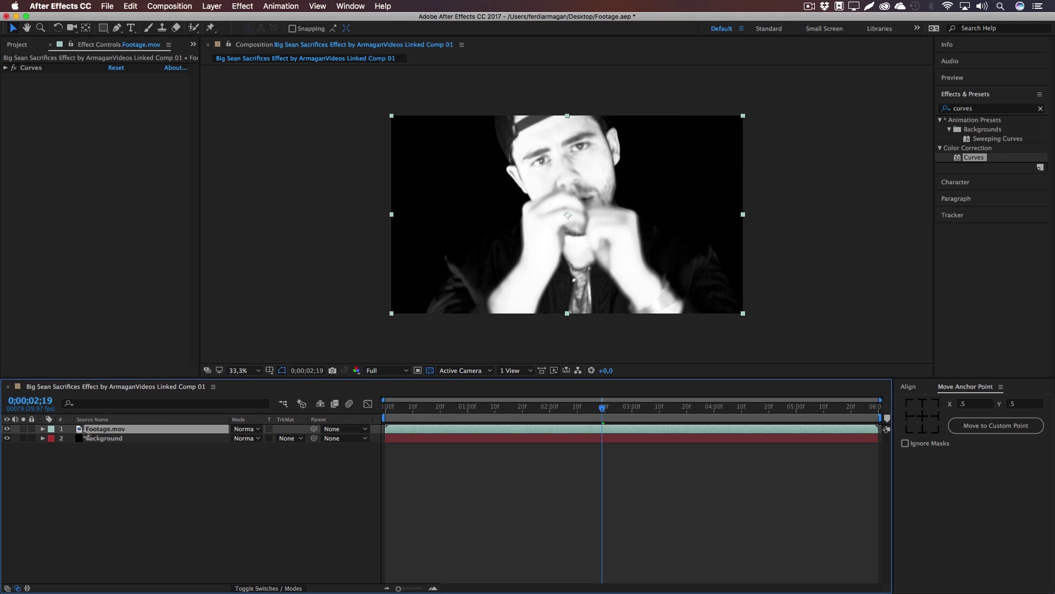
Copy and paste Footage.mov, then drag Card Dance onto the top copy.
key("super+c")
key("super+v")
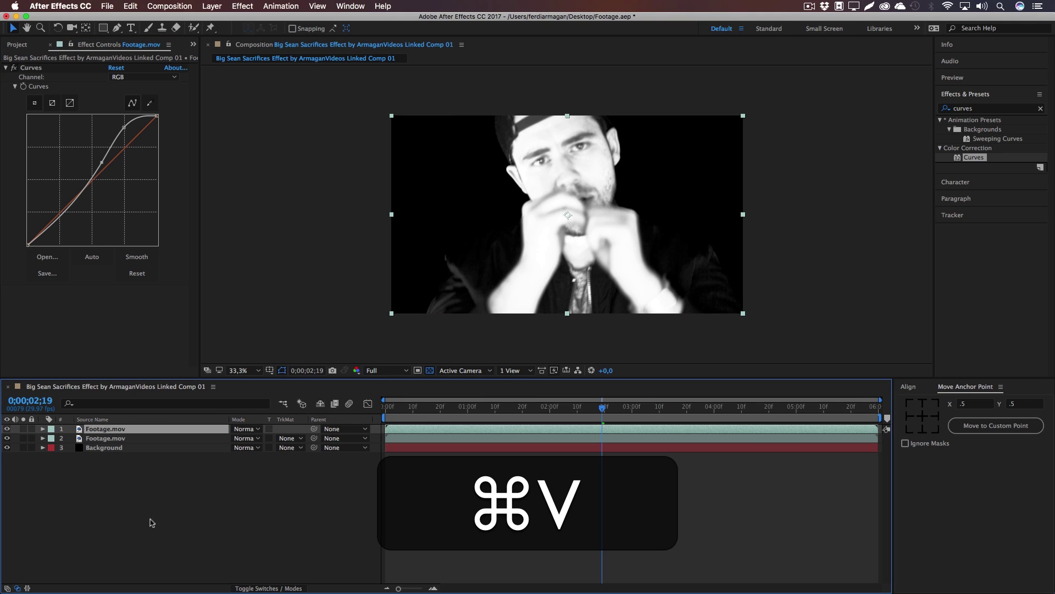
left_click(6, 69)
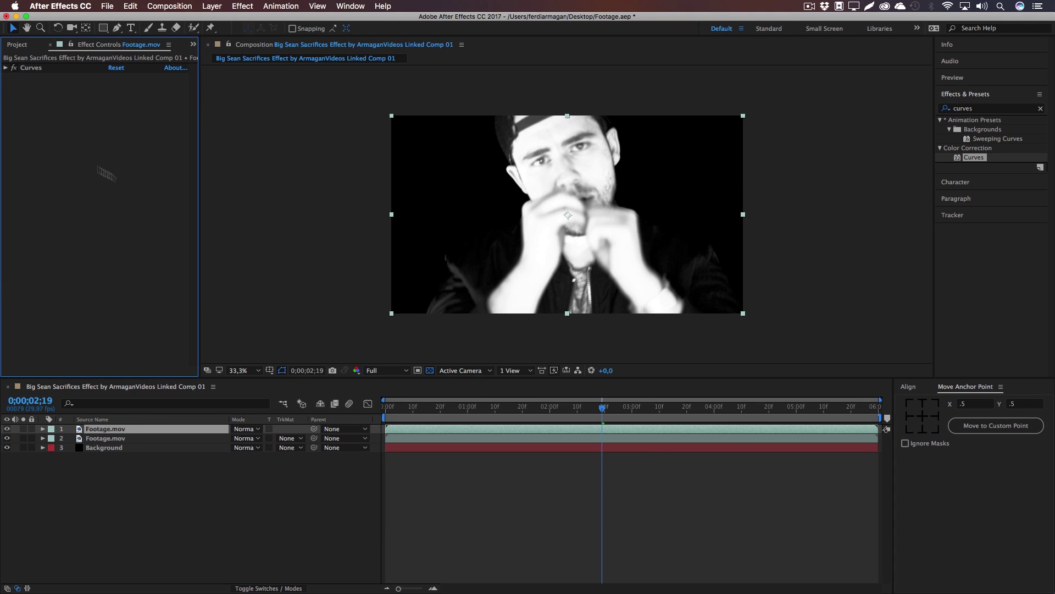
left_click(988, 109)
double_click(987, 109)
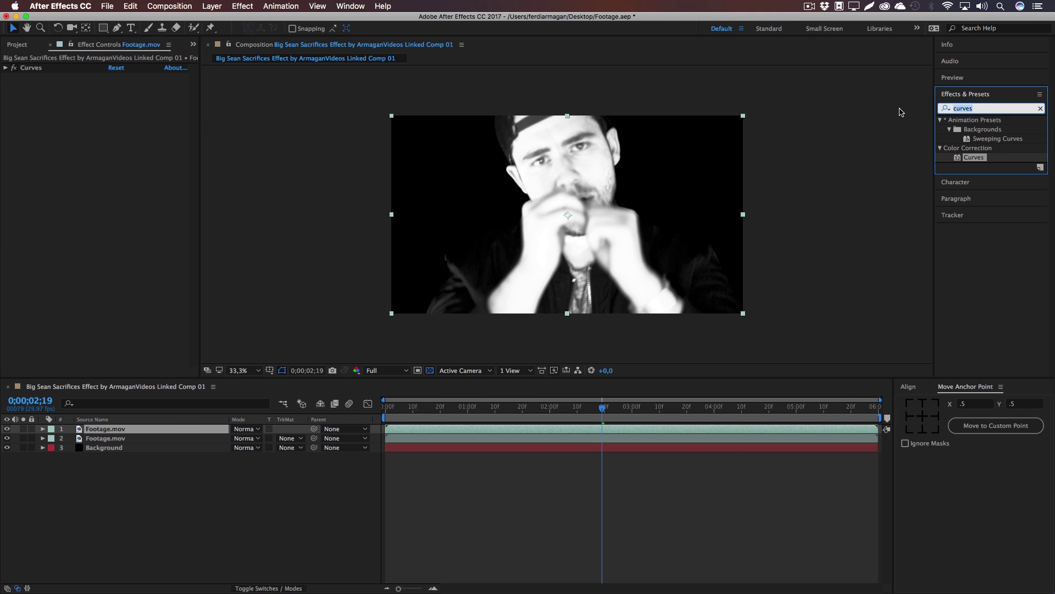
type("Card Da")
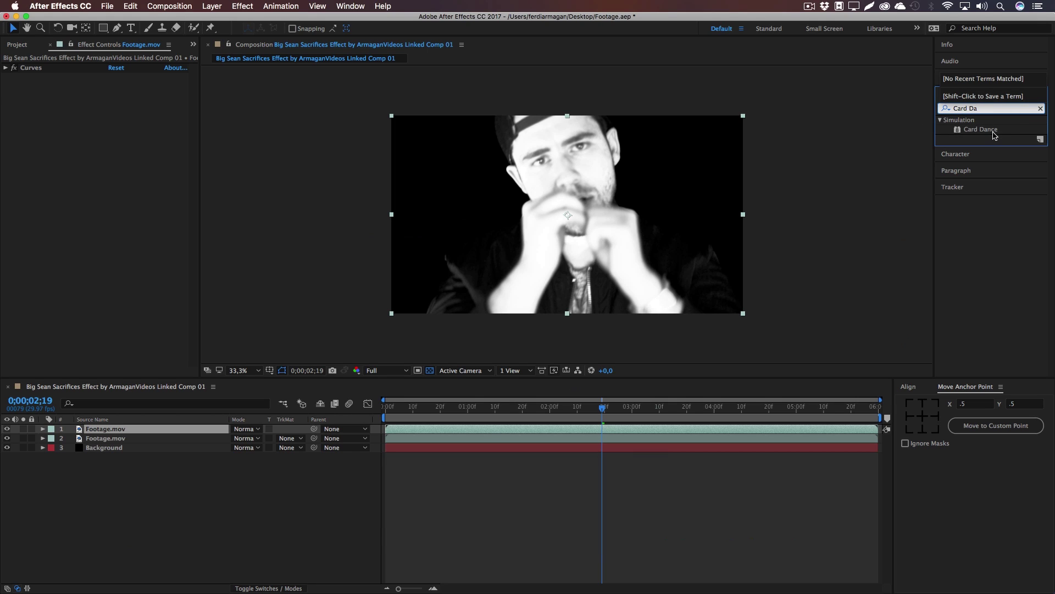
left_click_drag(981, 129, 106, 434)
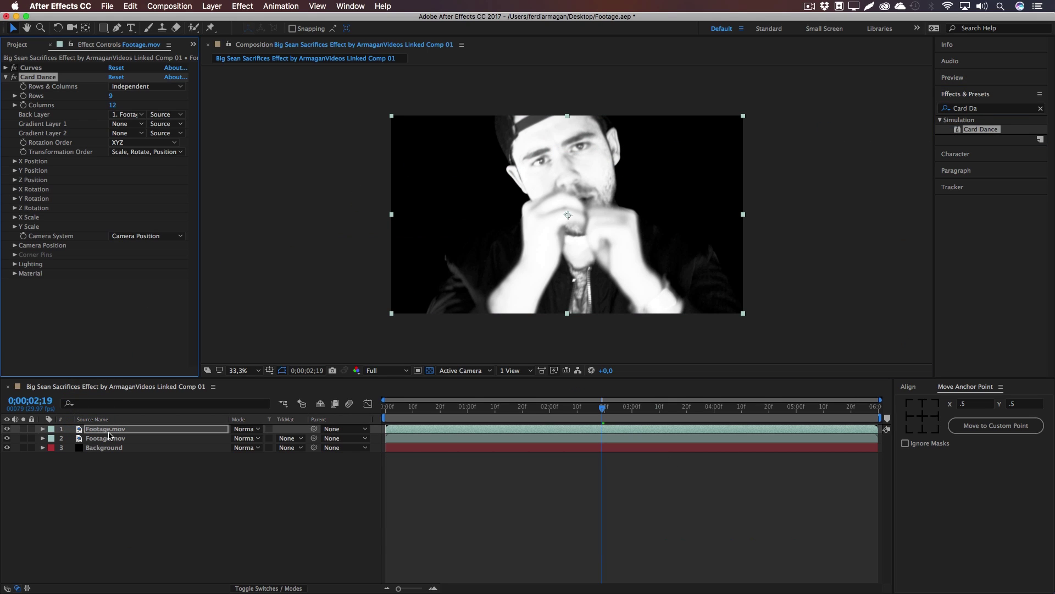
right_click(132, 483)
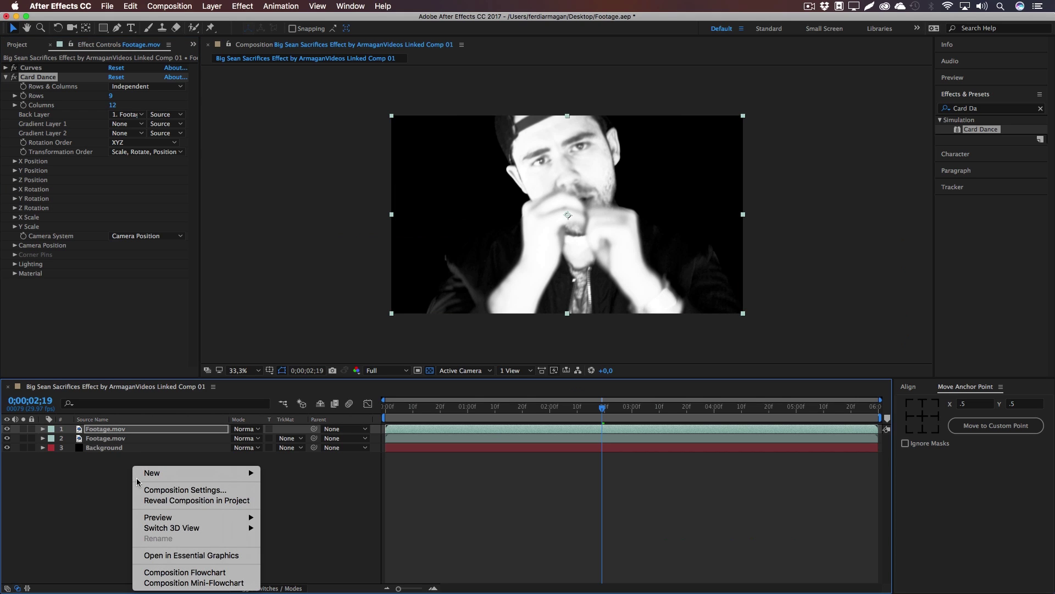
Add a new camera layer named Camera.
mouse_move(149, 475)
left_click(294, 522)
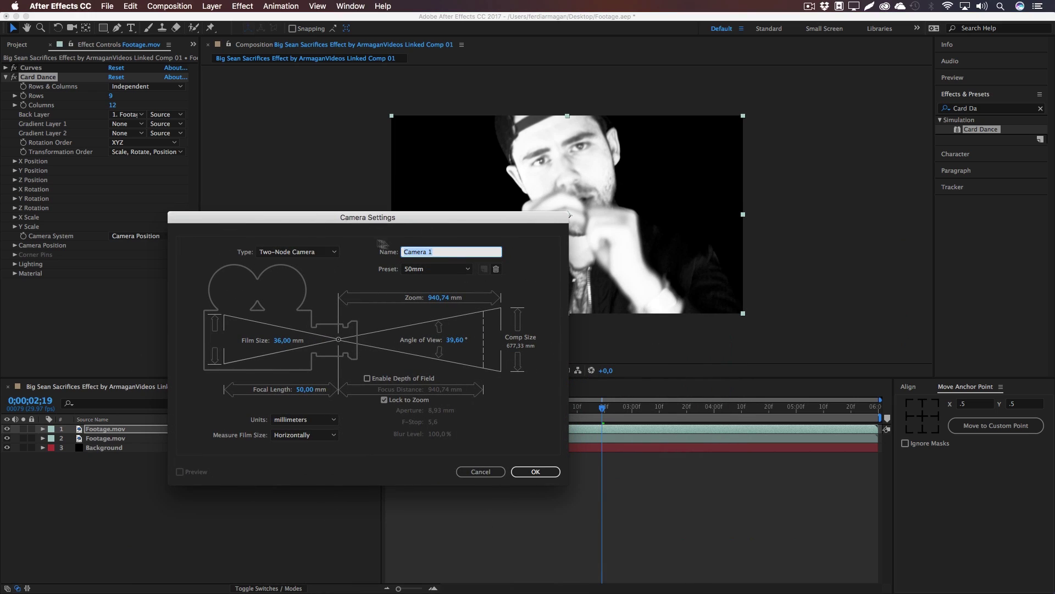
left_click(439, 252)
key("BackSpace")
key("Return")
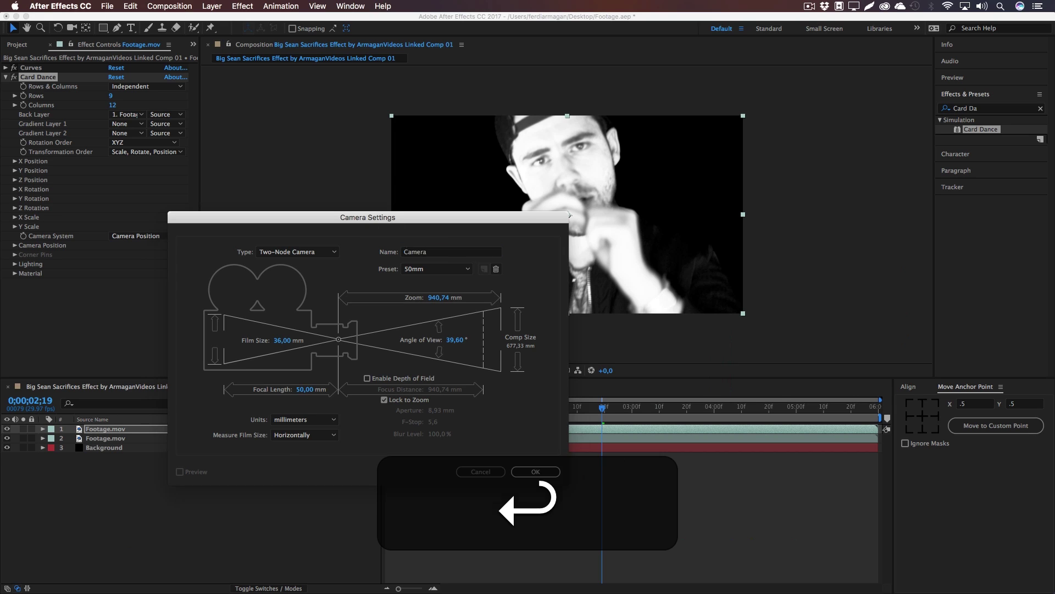
Set the Card Dance Camera System to Comp Camera.
left_click(123, 441)
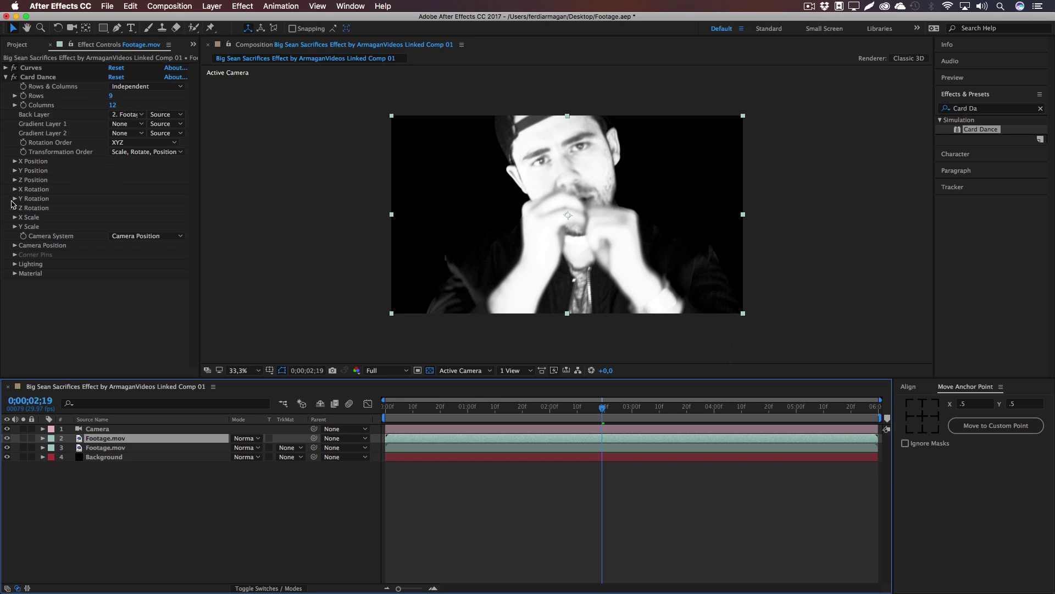
left_click(15, 181)
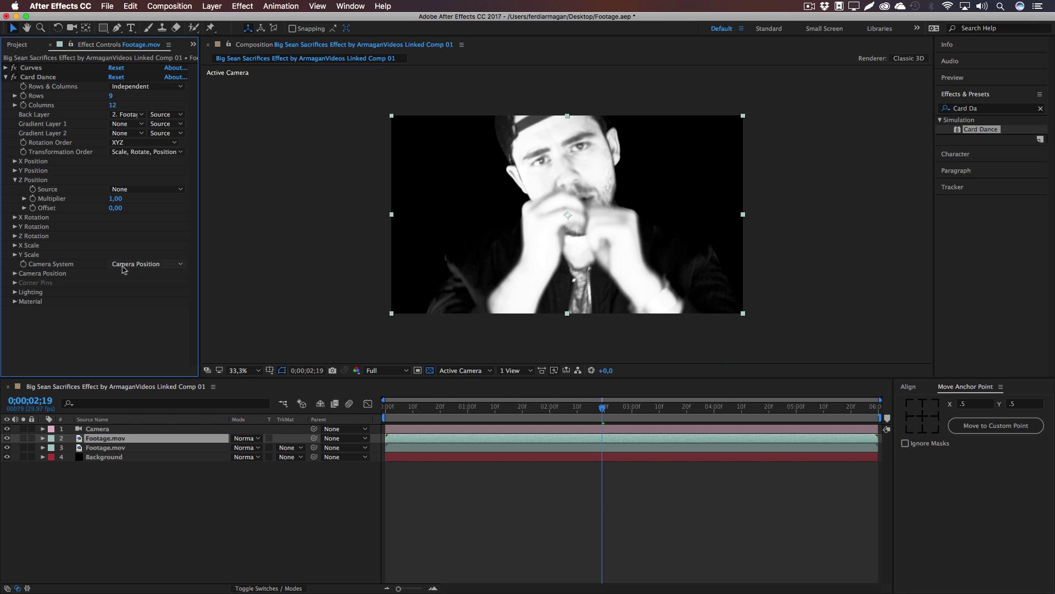
left_click(151, 268)
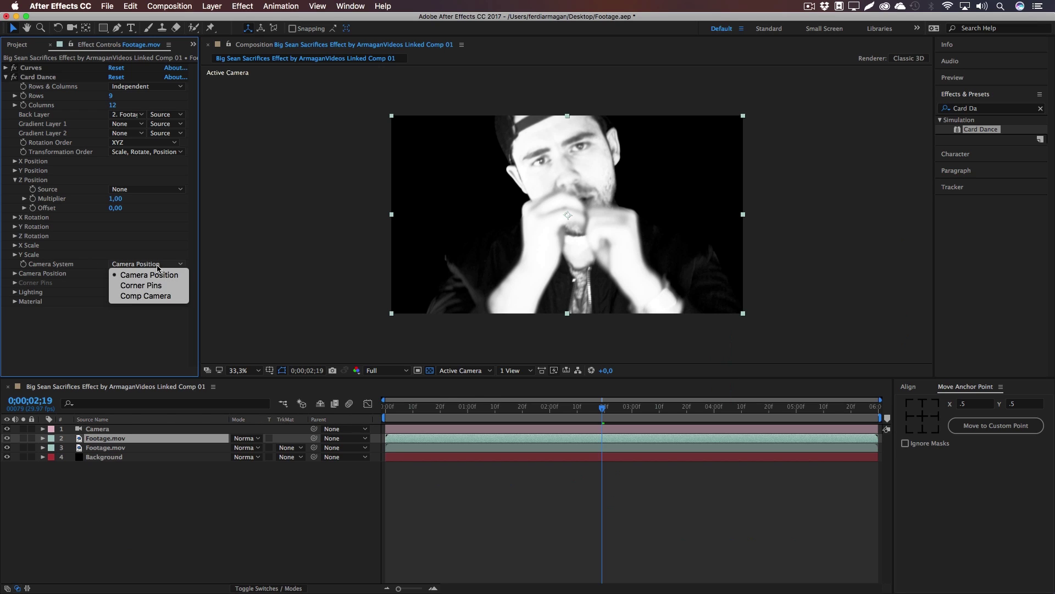
left_click(139, 301)
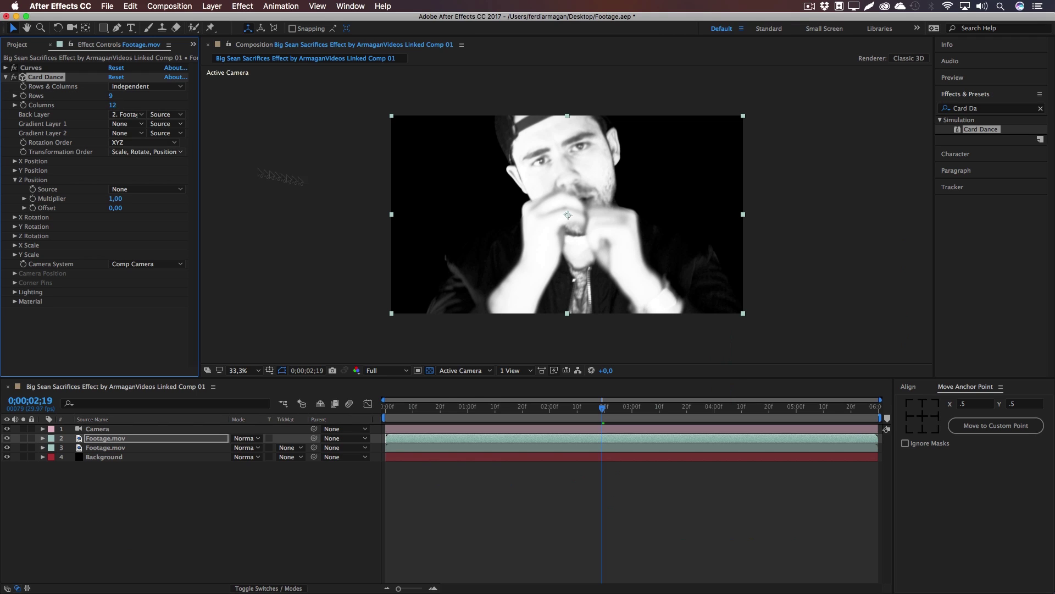
Hide the lower footage copy, view the comp at 100%, and switch to TextEdit.
left_click(6, 446)
key("slash")
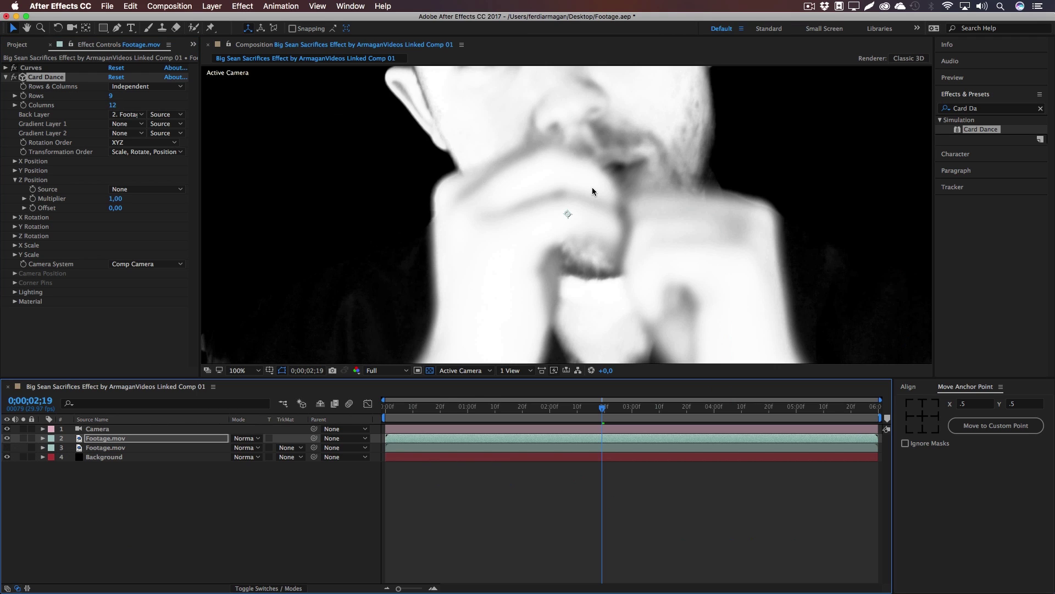
scroll(596, 181, "down", 4)
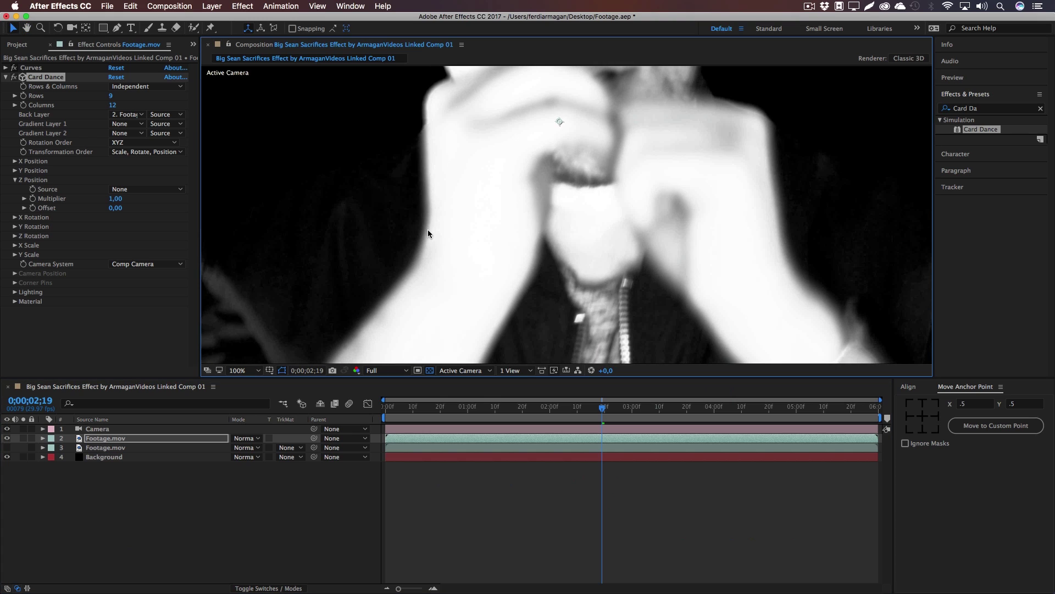
key("super+Tab")
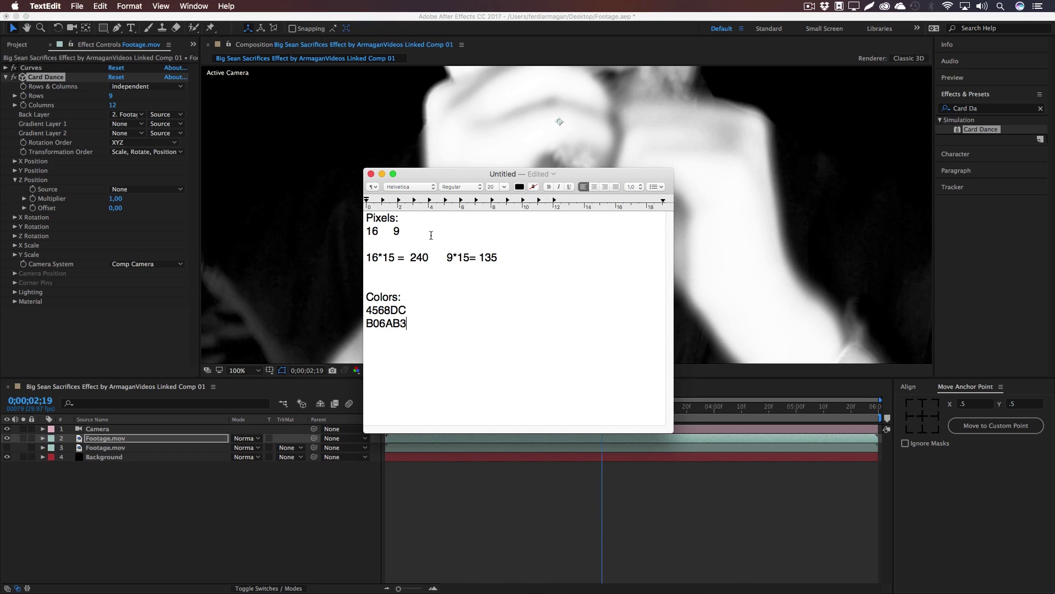
left_click_drag(421, 232, 369, 230)
left_click(405, 232)
left_click_drag(371, 257, 409, 257)
left_click(390, 257)
left_click(511, 259)
left_click(306, 495)
Split Card Dance into 240 columns and 135 rows.
left_click(114, 105)
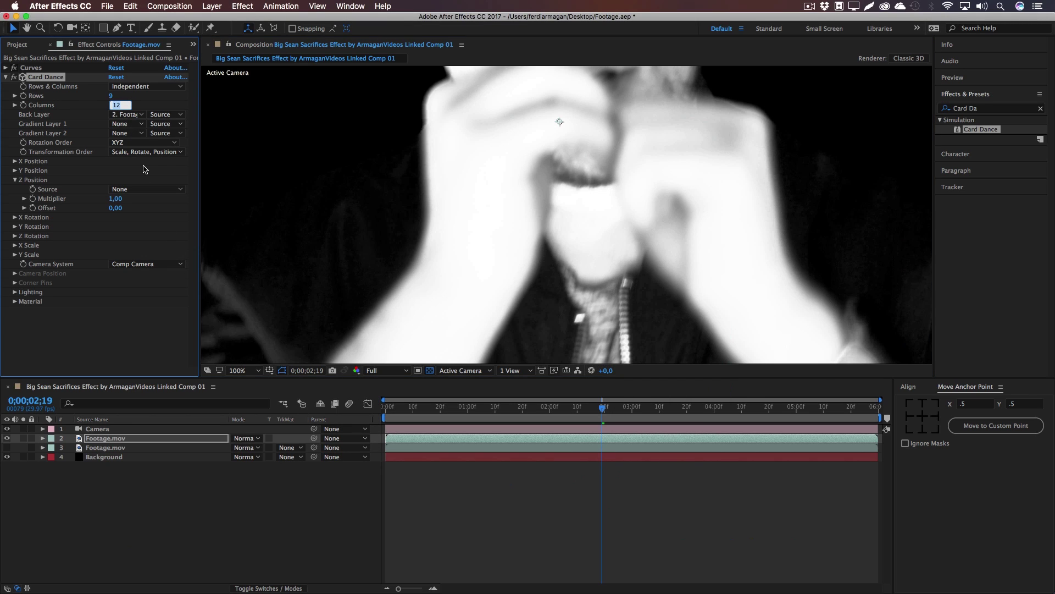
type("240")
key("Return")
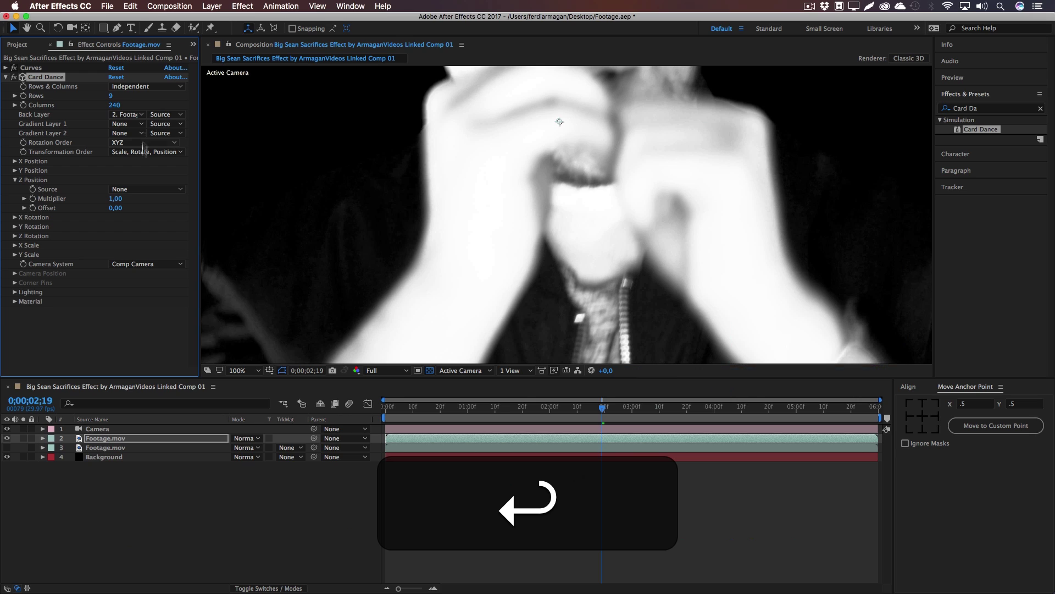
left_click(112, 97)
type("135")
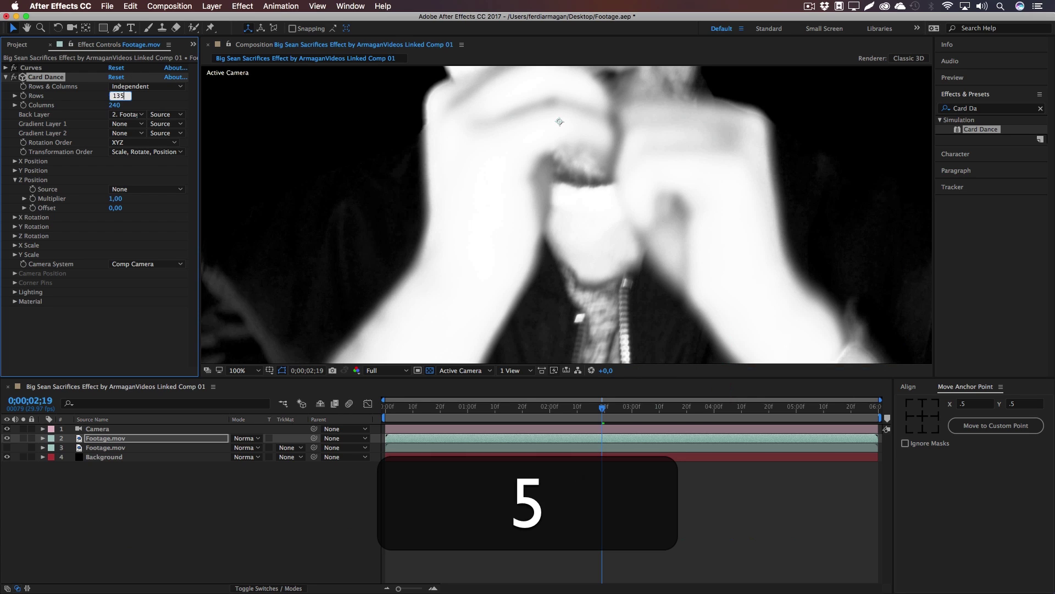
key("Return")
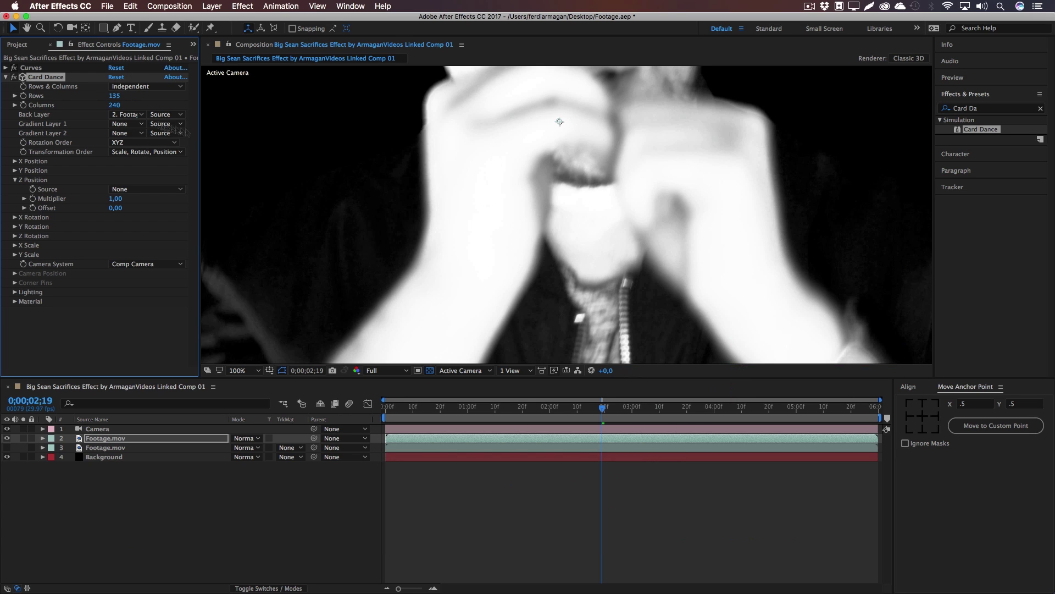
scroll(533, 163, "down", 4)
scroll(534, 163, "up", 2)
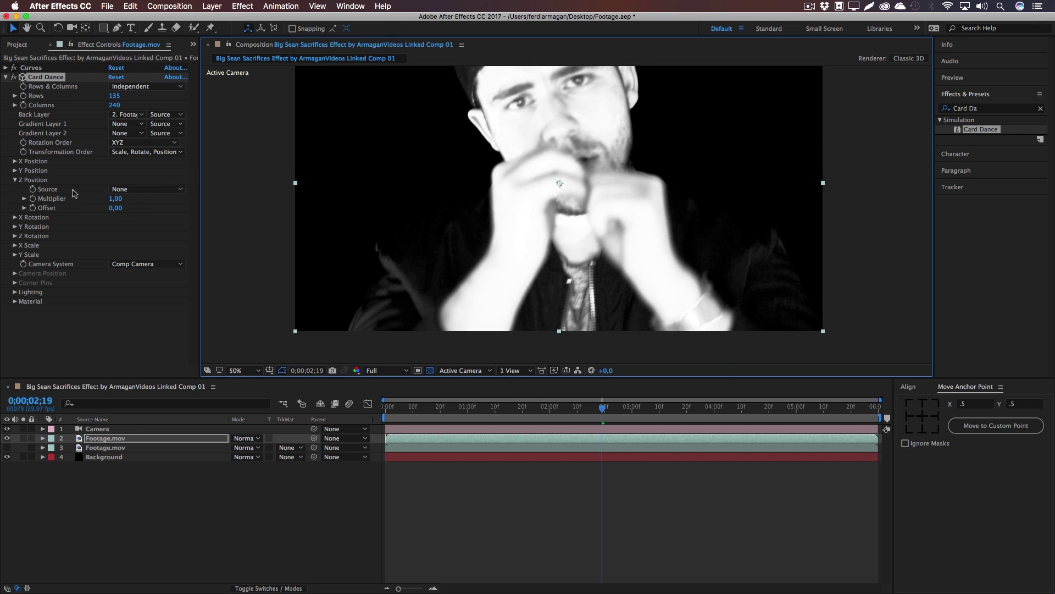
Drive Z Position by Intensity 1 and set Gradient Layer 1 to the Footage.mov layer.
left_click(132, 189)
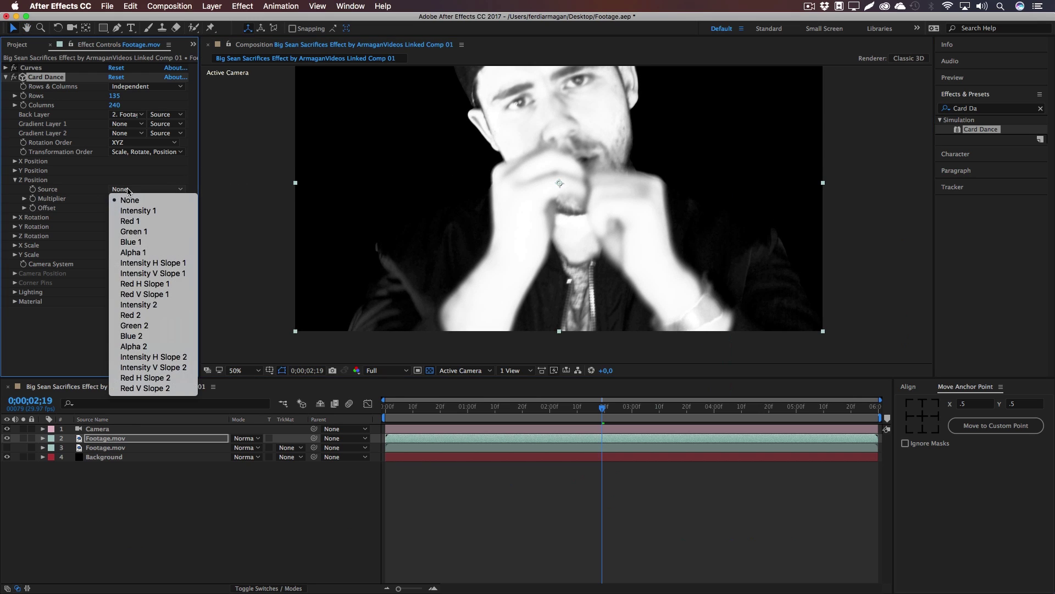
left_click(152, 214)
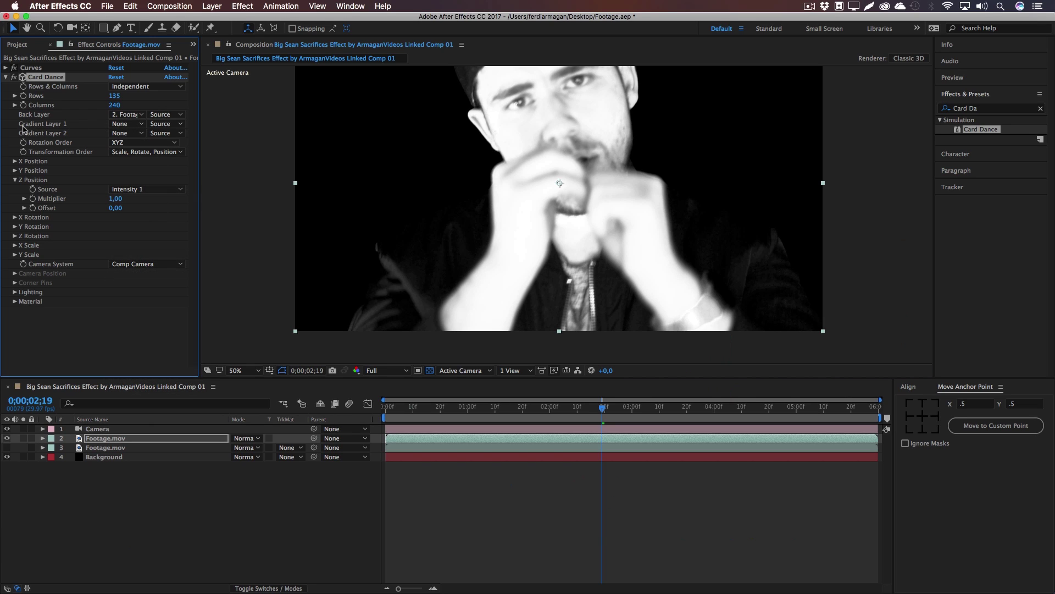
left_click(127, 125)
left_click(148, 152)
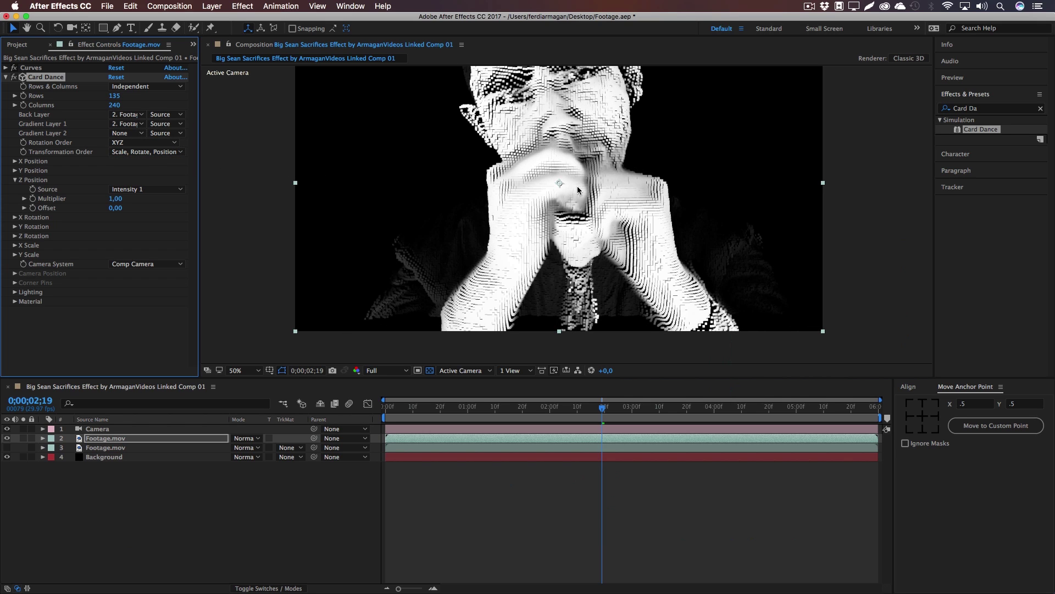
Set Card Dance Z Position, X Scale and Y Scale offsets to 0,70.
left_click(116, 208)
type("0,7")
key("Return")
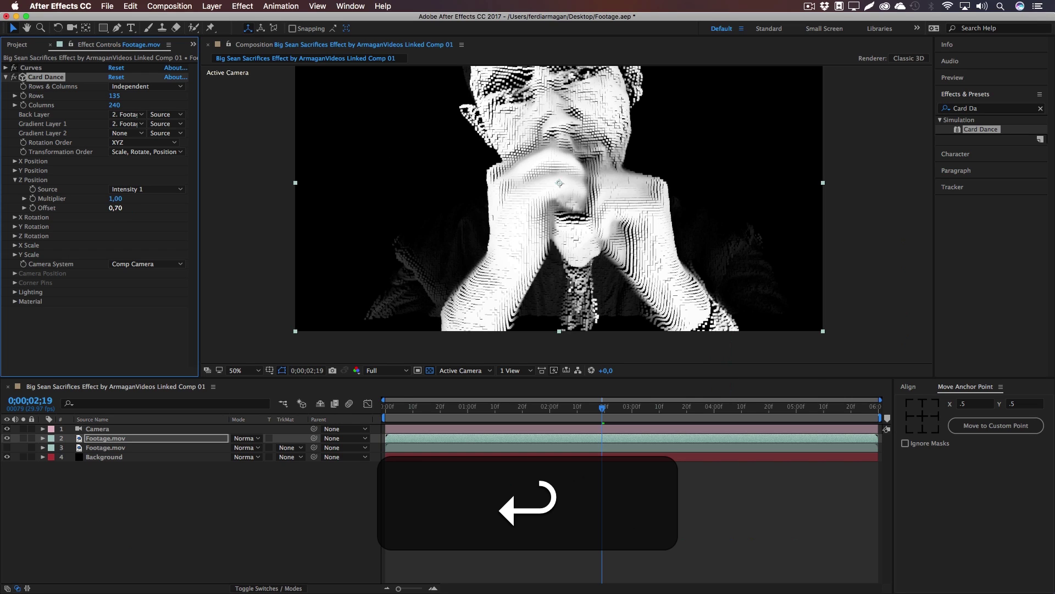
left_click(15, 255)
left_click(15, 245)
left_click(115, 273)
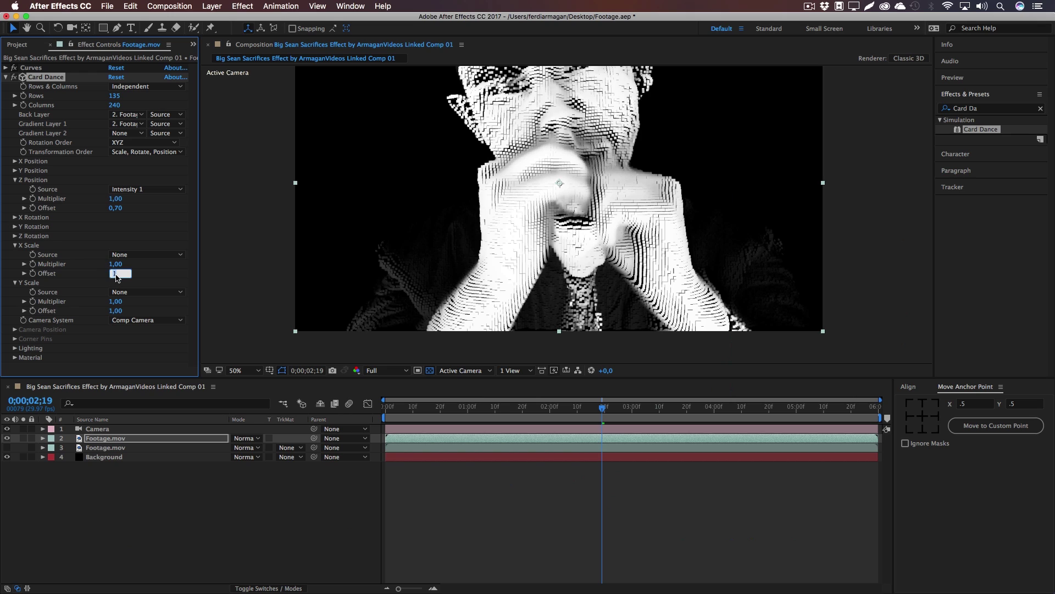
type("0,70")
key("Tab")
type("0,")
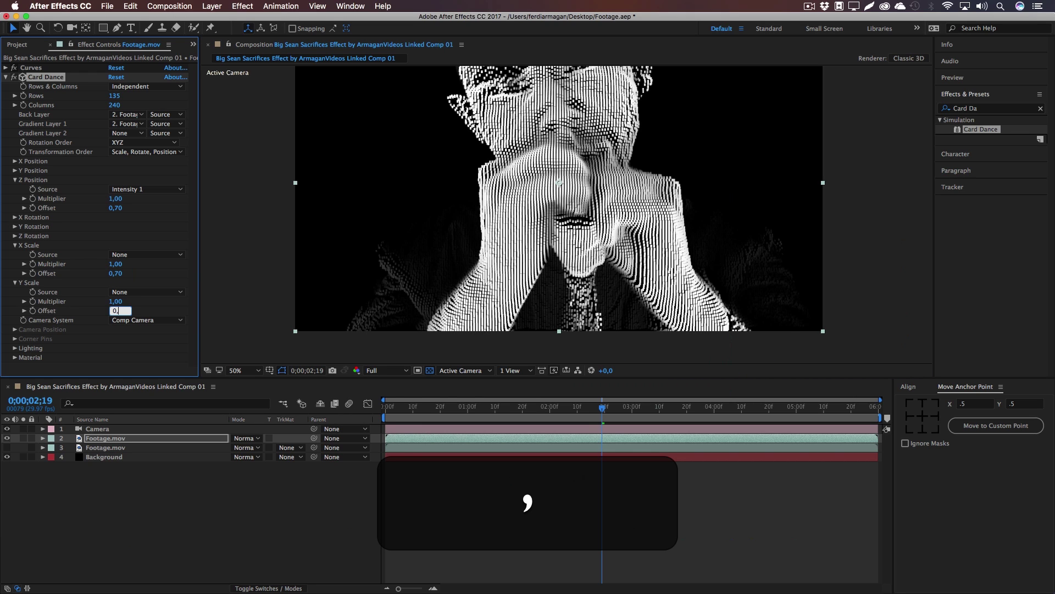
type("7")
key("Return")
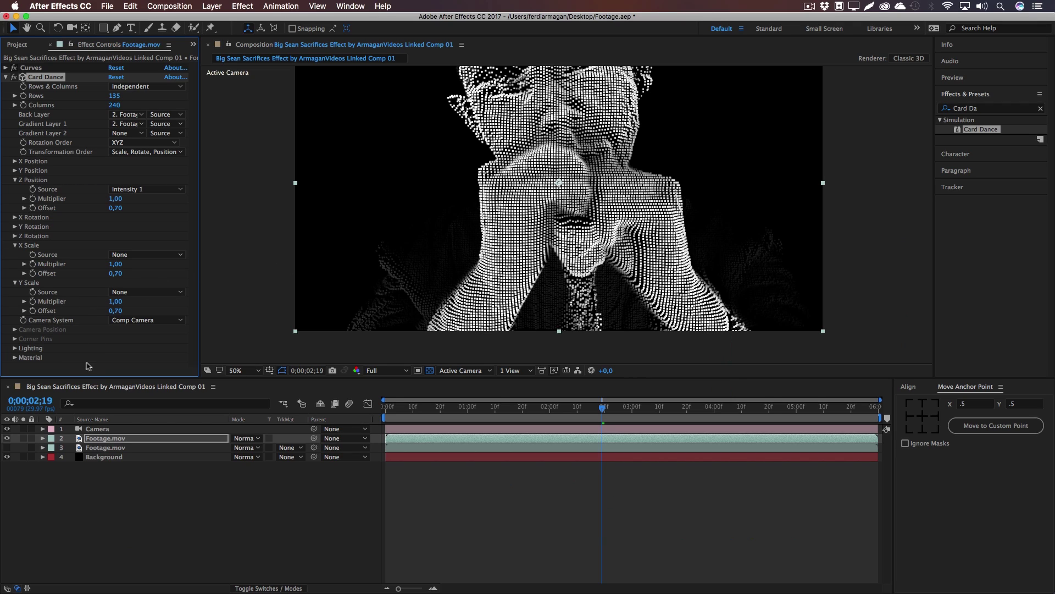
Collapse the Card Dance property groups and return to the start of the composition.
left_click(15, 179)
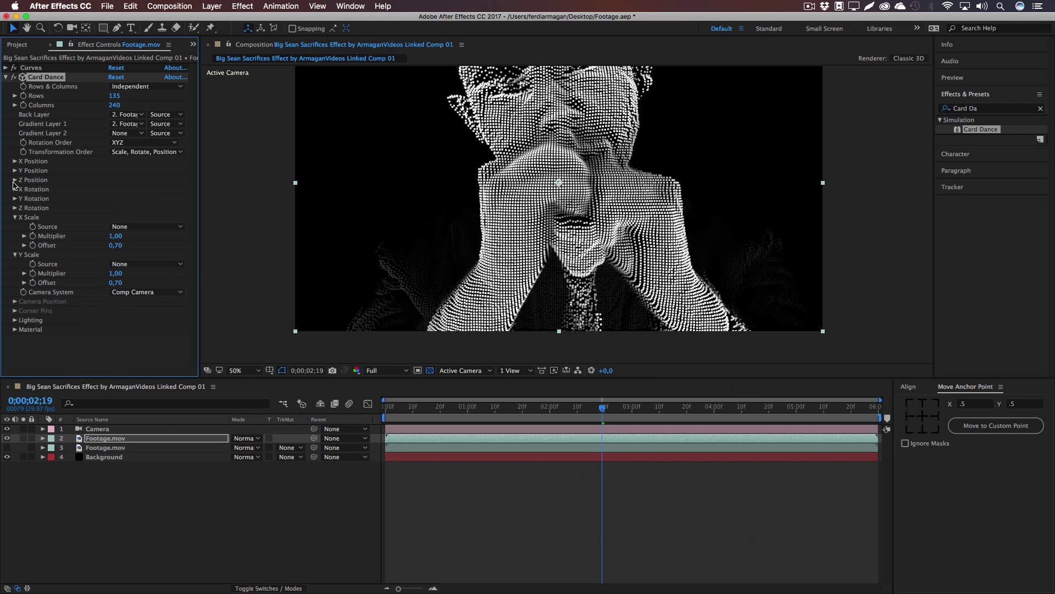
left_click(14, 217)
left_click(14, 226)
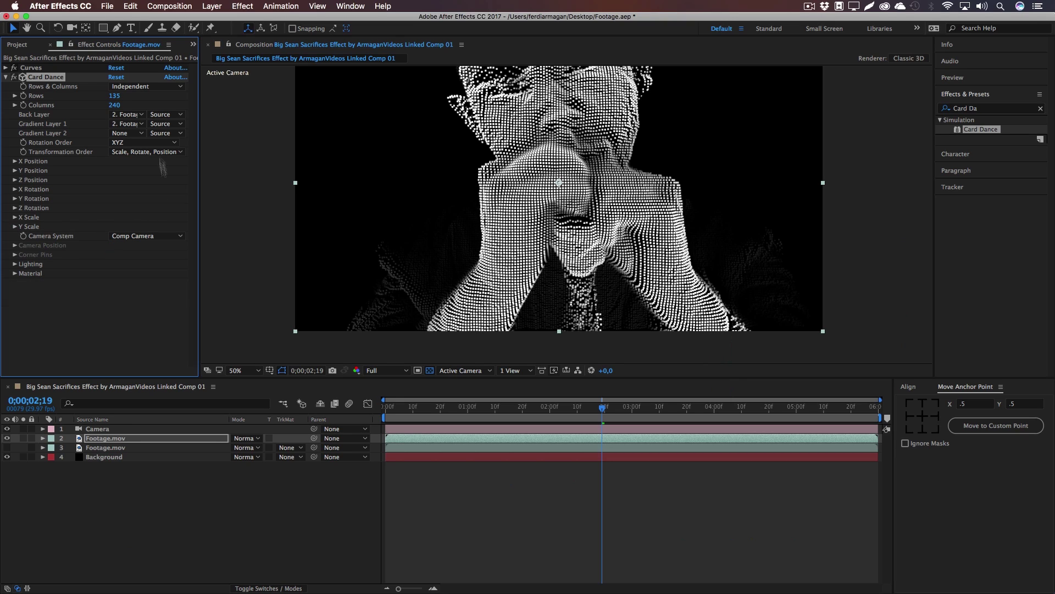
left_click(131, 314)
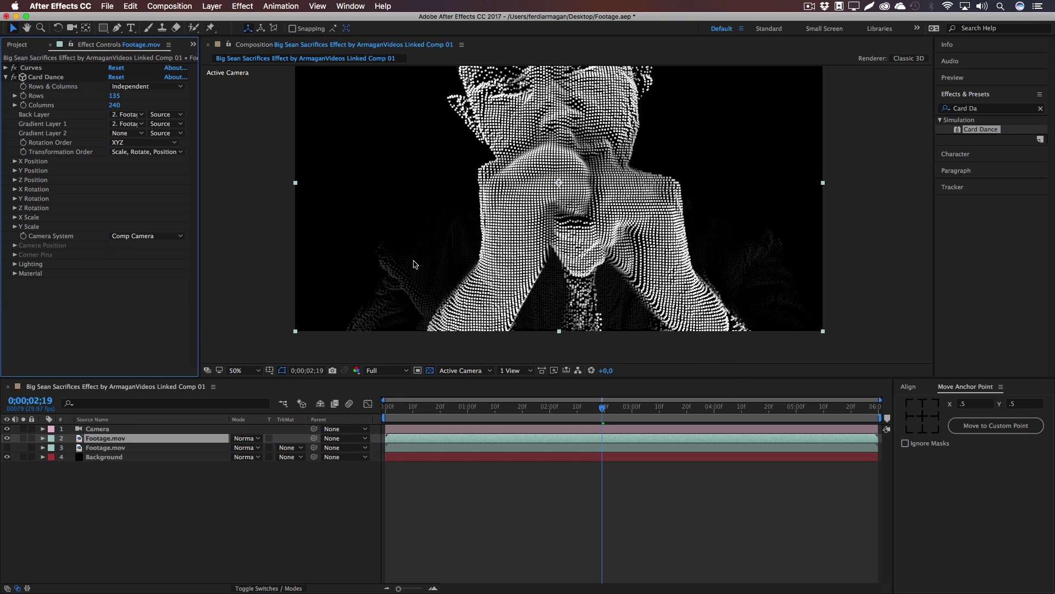
left_click(217, 472)
key("Home")
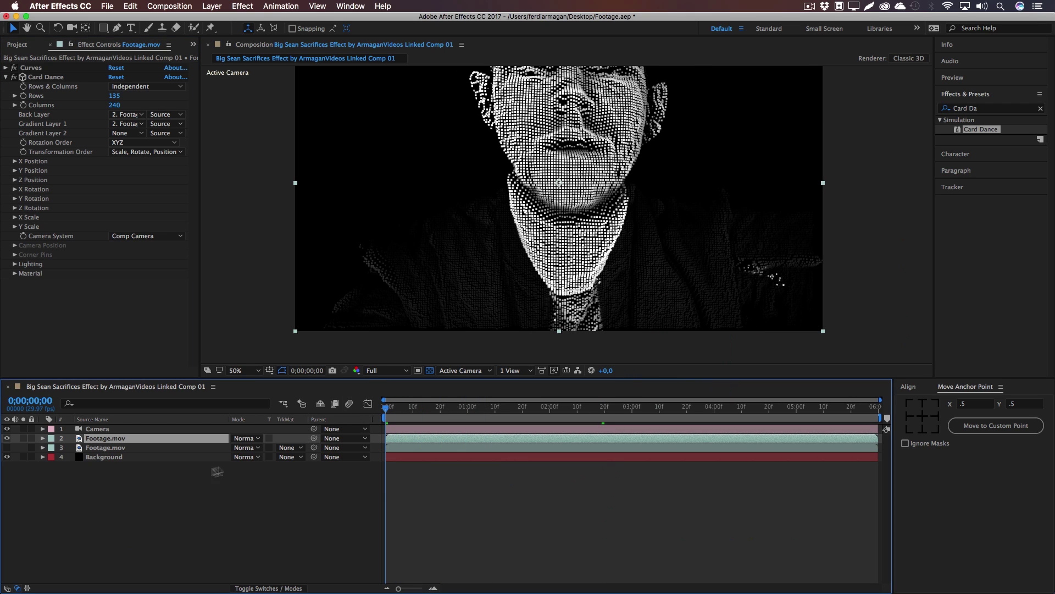
left_click(246, 371)
Fit the view up to 100%, add an adjustment layer and apply Colorama to it.
left_click(250, 390)
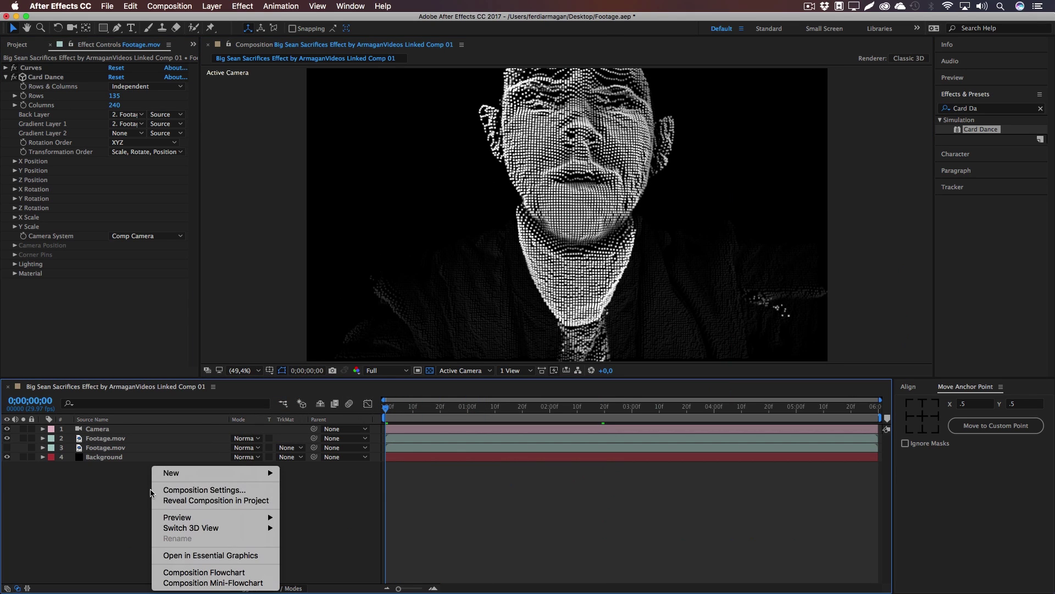
mouse_move(220, 473)
left_click(324, 552)
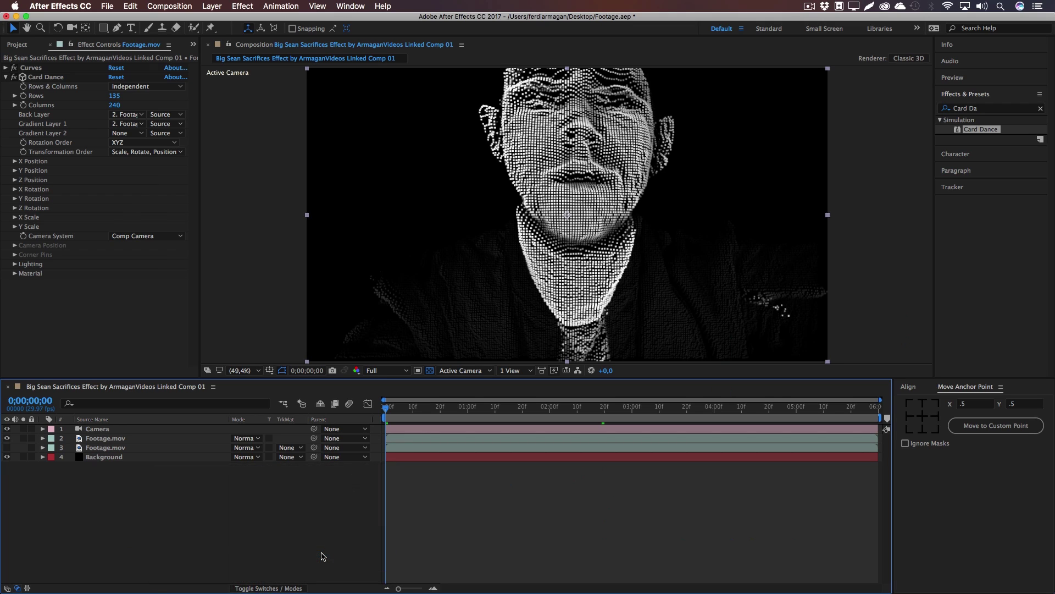
left_click(989, 110)
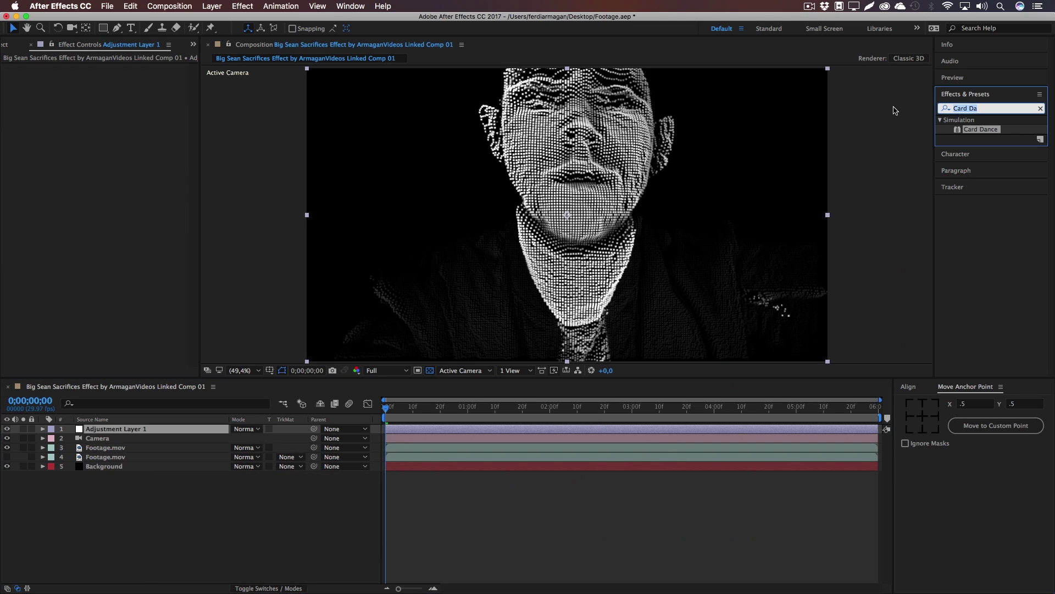
type("Colorama")
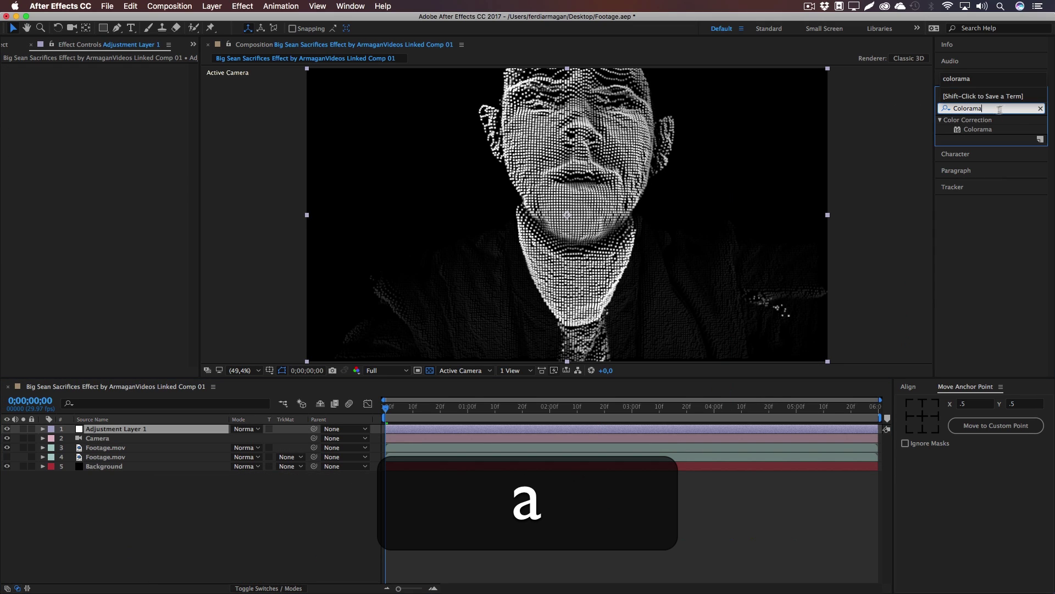
left_click_drag(978, 129, 114, 429)
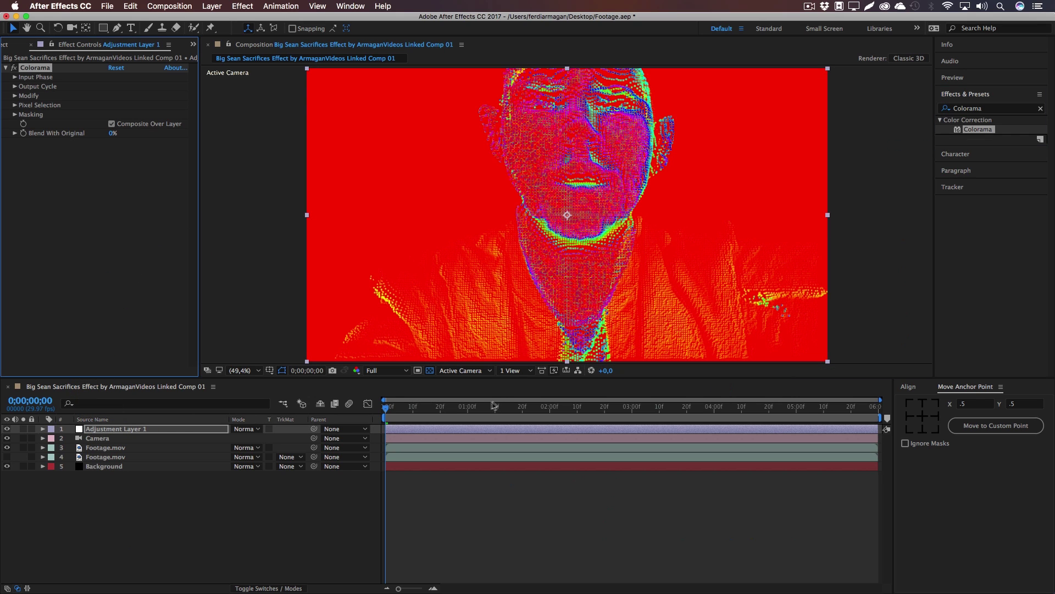
Set Colorama's Output Cycle to the Sunset preset palette and preview the tint.
left_click_drag(471, 407, 497, 407)
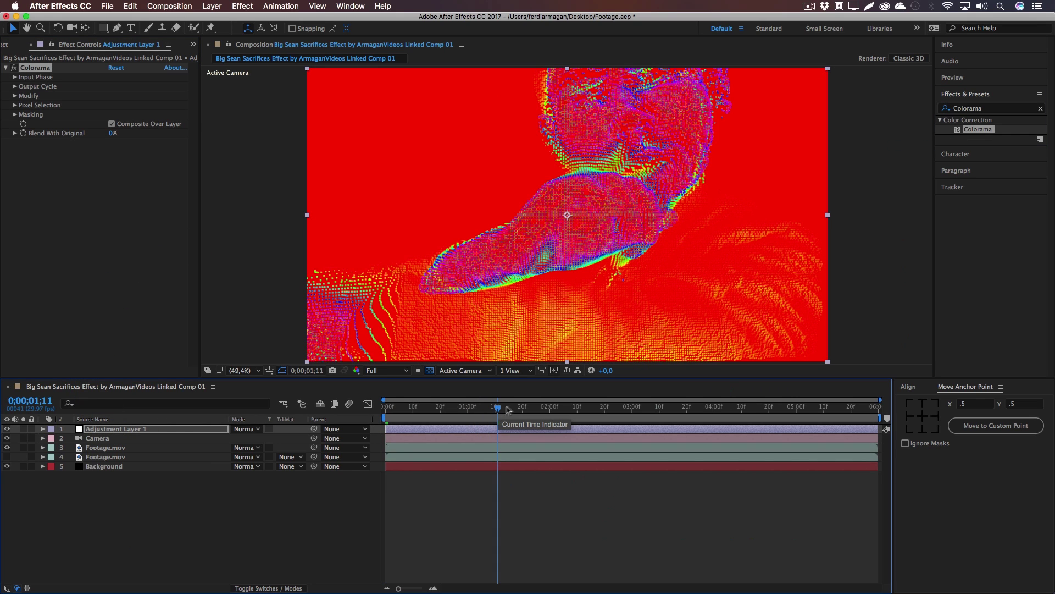
left_click(15, 87)
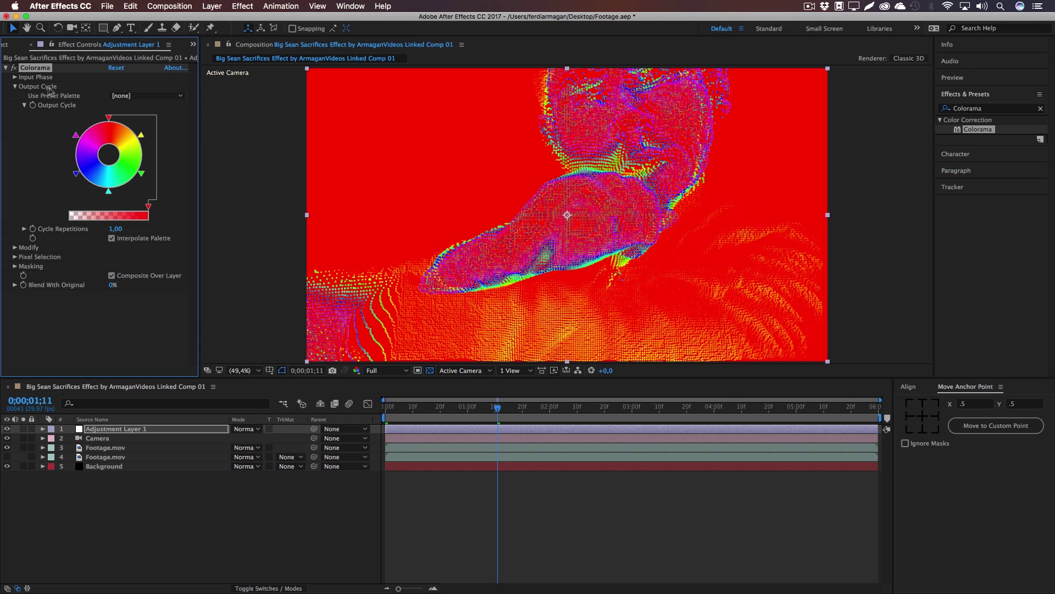
left_click(133, 97)
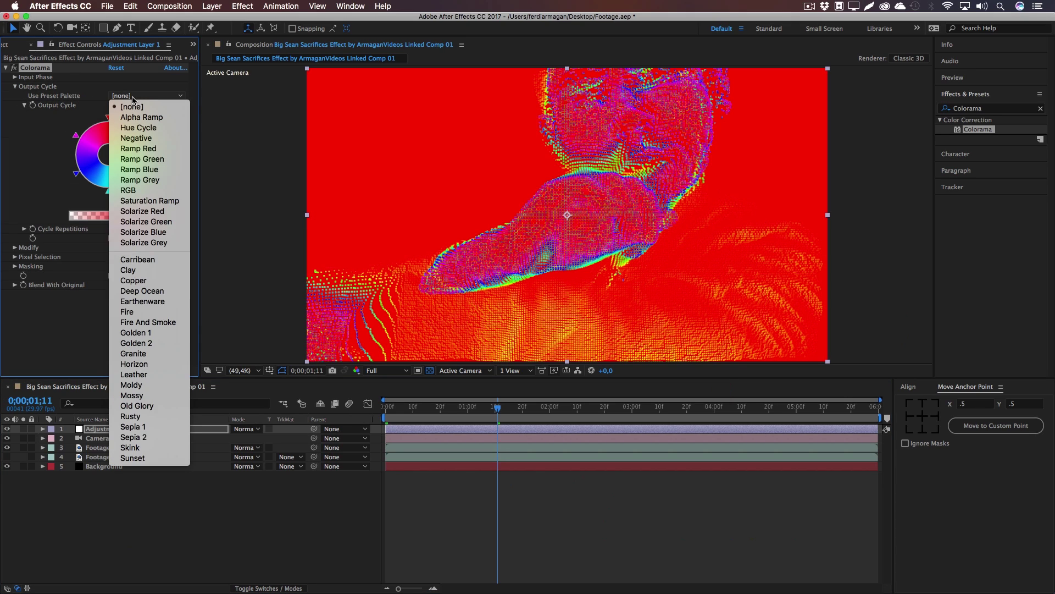
left_click(133, 458)
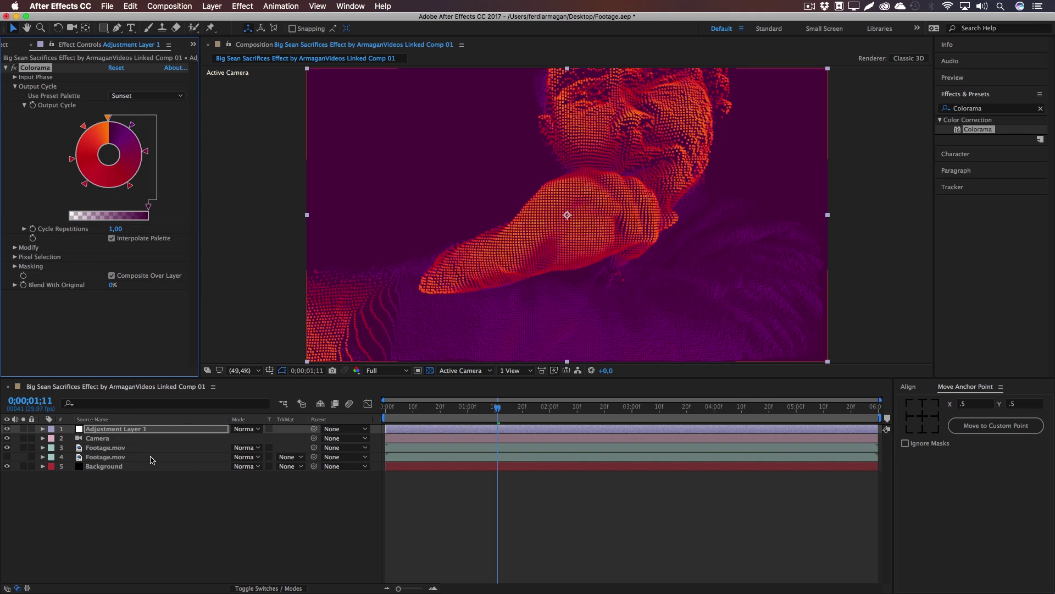
mouse_move(497, 411)
left_mouse_down()
mouse_move(438, 412)
mouse_move(489, 412)
left_mouse_up()
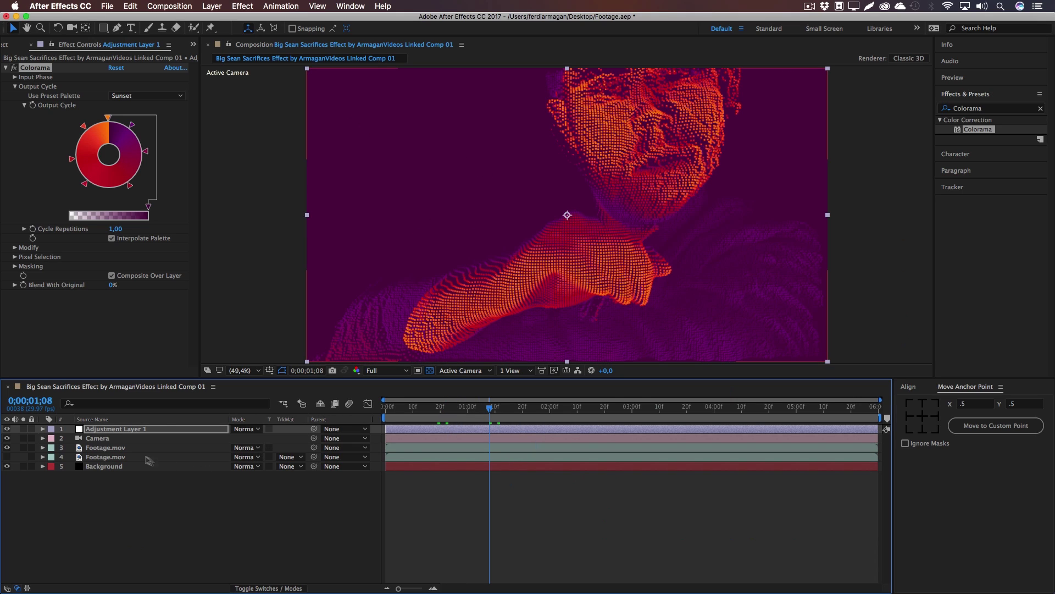
left_click(122, 497)
right_click(140, 495)
Create a new solid layer named Gradient.
mouse_move(170, 478)
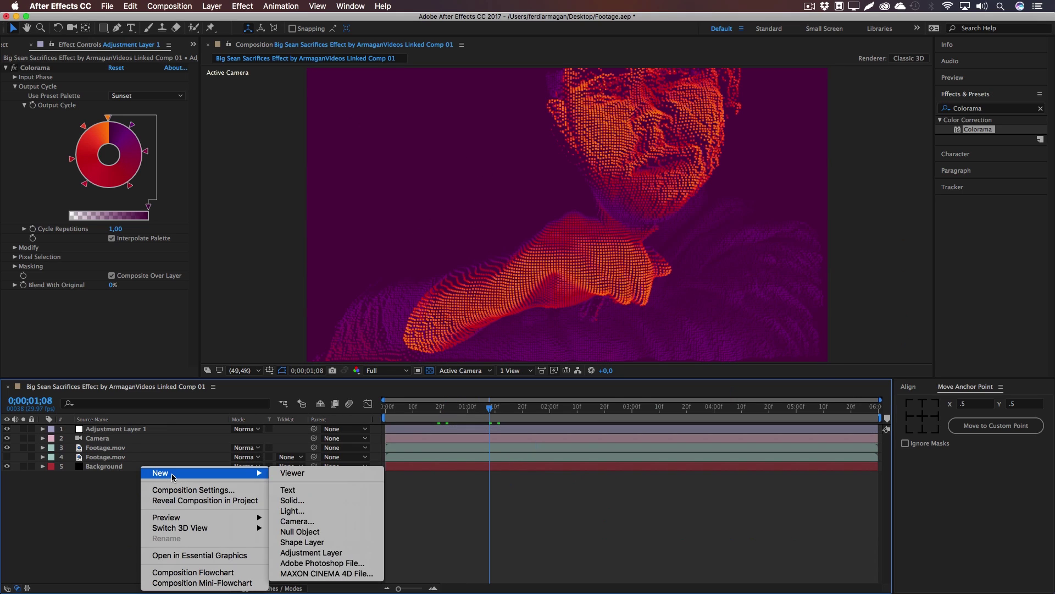
left_click(299, 501)
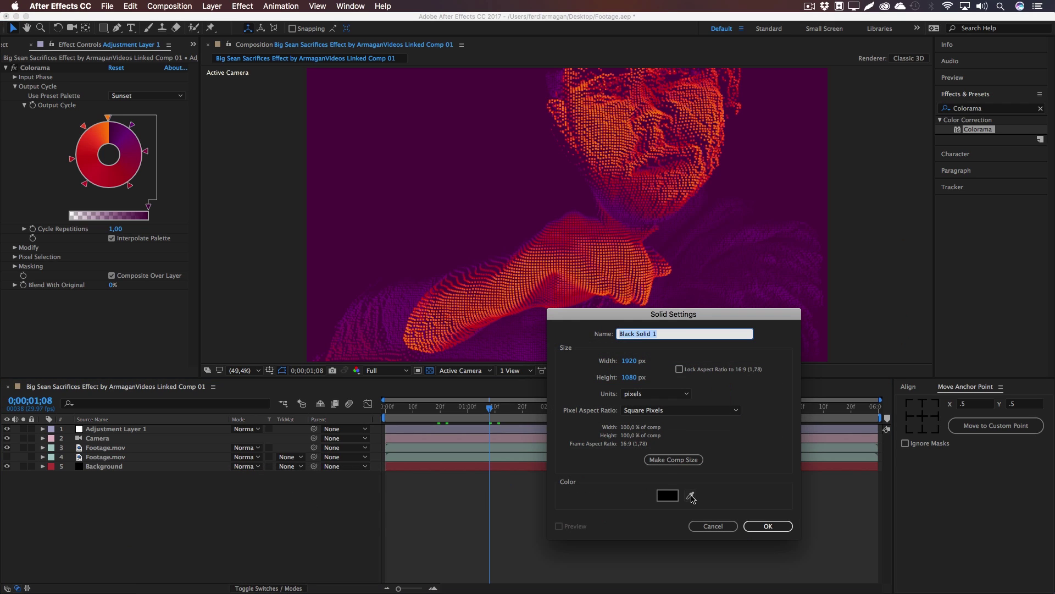
type("Gradient")
key("Return")
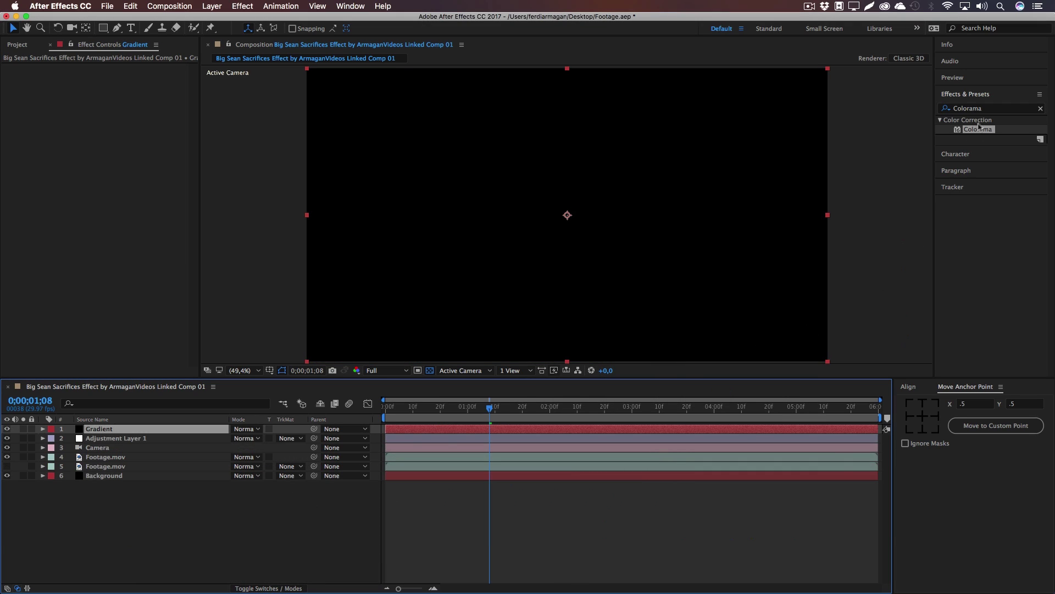
Search the effects for 'ramp' and apply Gradient Ramp to the Gradient layer.
left_click(989, 108)
type("gradient")
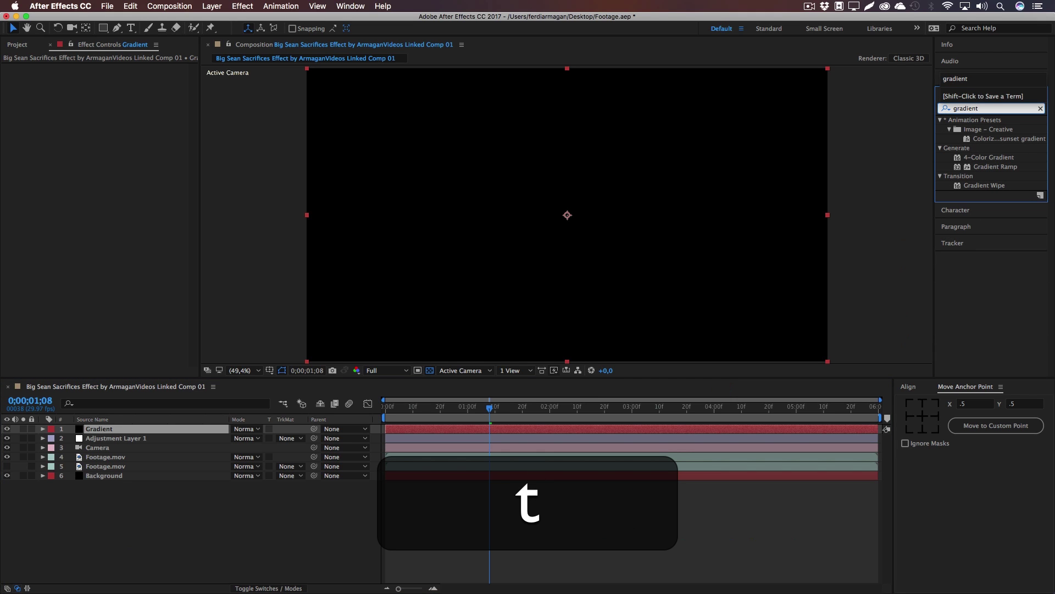
key("super+a")
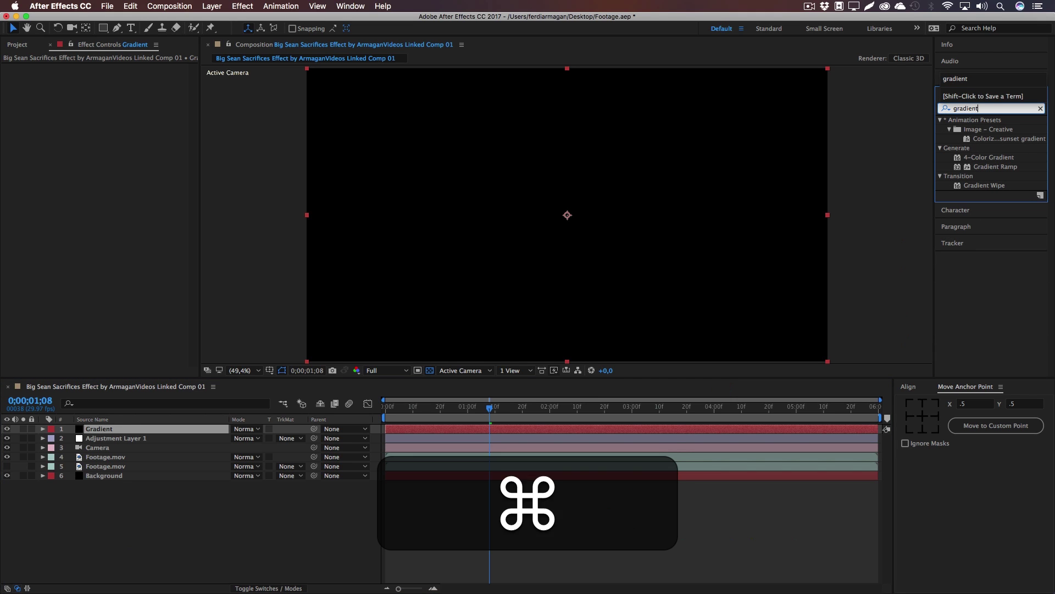
type("ramp")
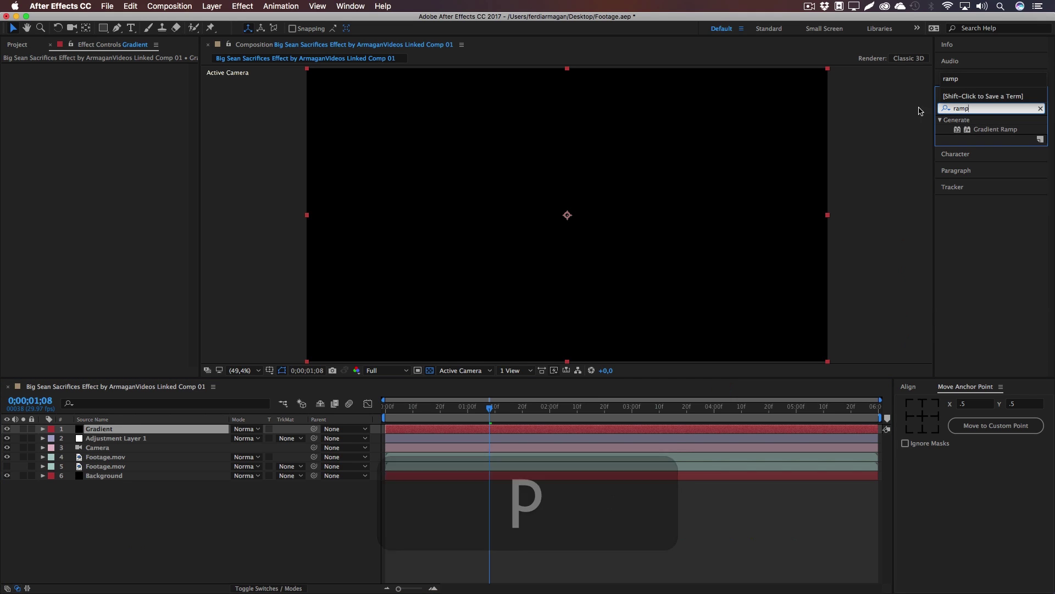
left_click_drag(995, 130, 97, 430)
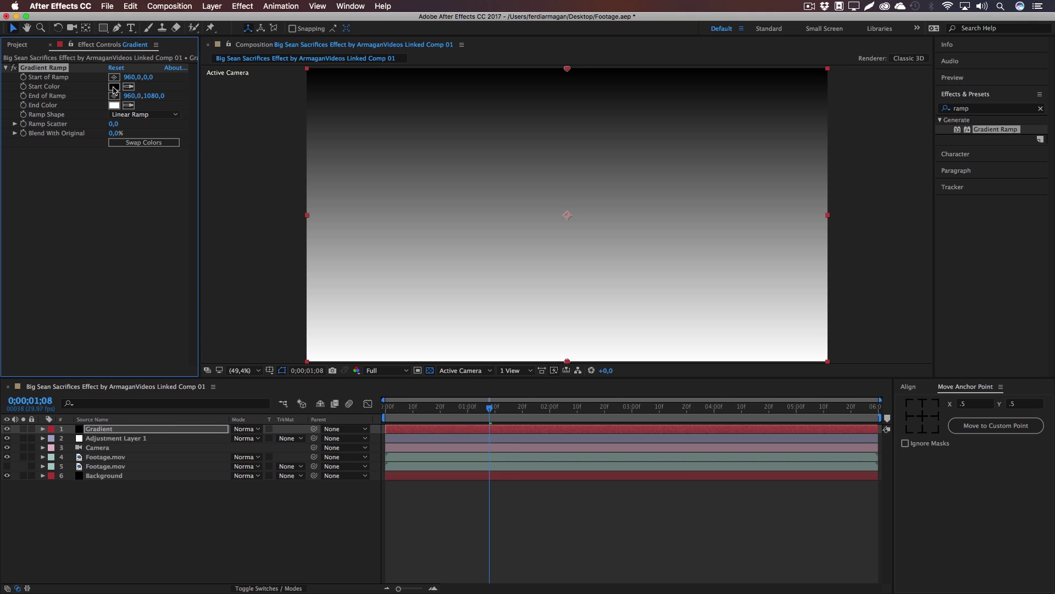
Set the ramp's Start Color to blue 4568DC copied from the notes.
left_click(114, 87)
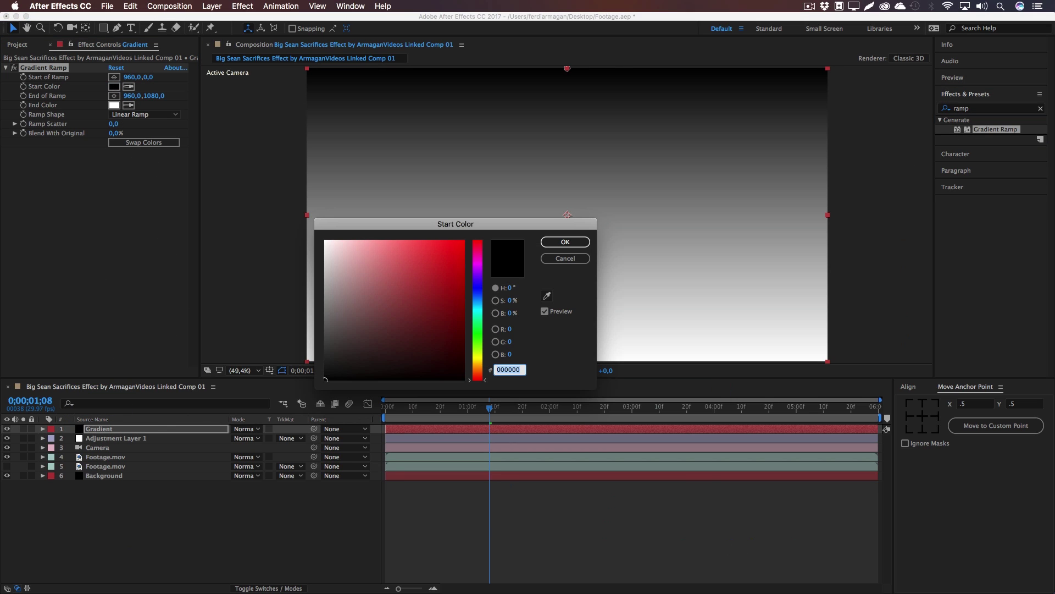
key("super+Tab")
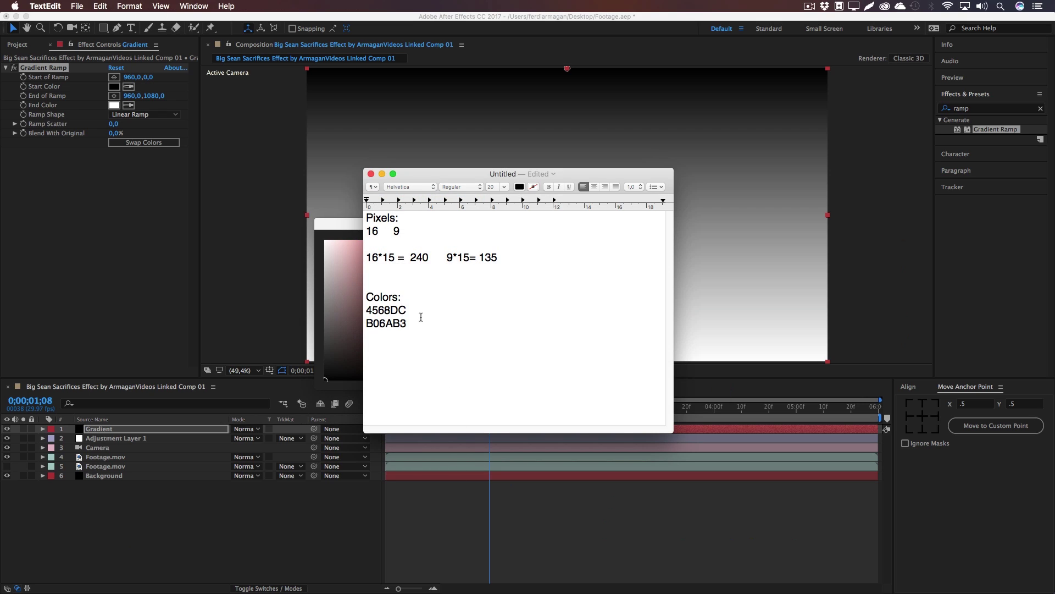
left_click_drag(420, 312, 347, 310)
key("super+c")
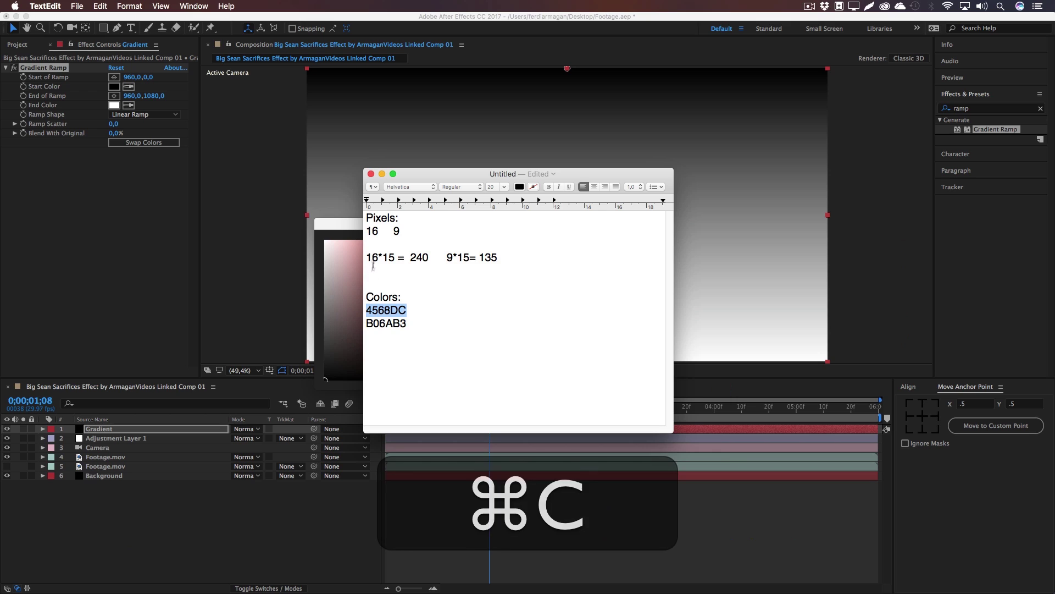
left_click(341, 227)
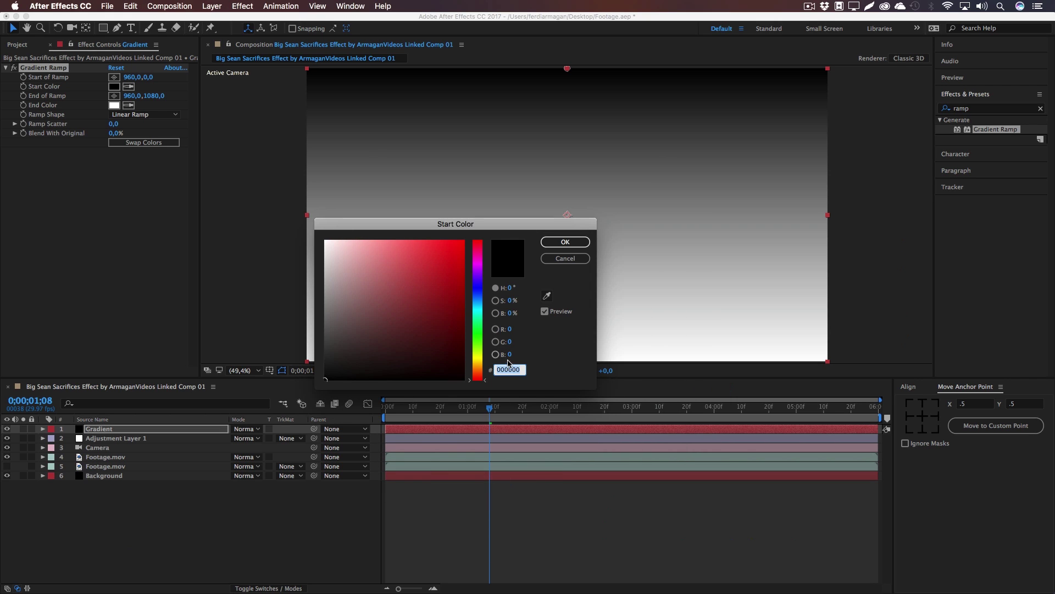
key("super+v")
key("super+Return")
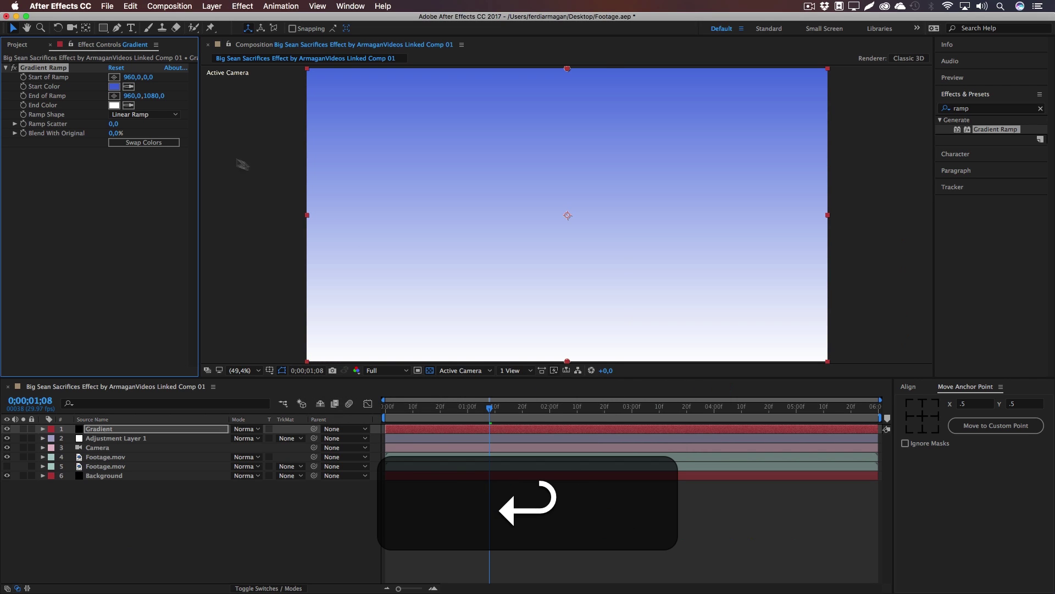
Set the ramp's End Color to purple B06AB3 copied from the notes.
left_click(115, 105)
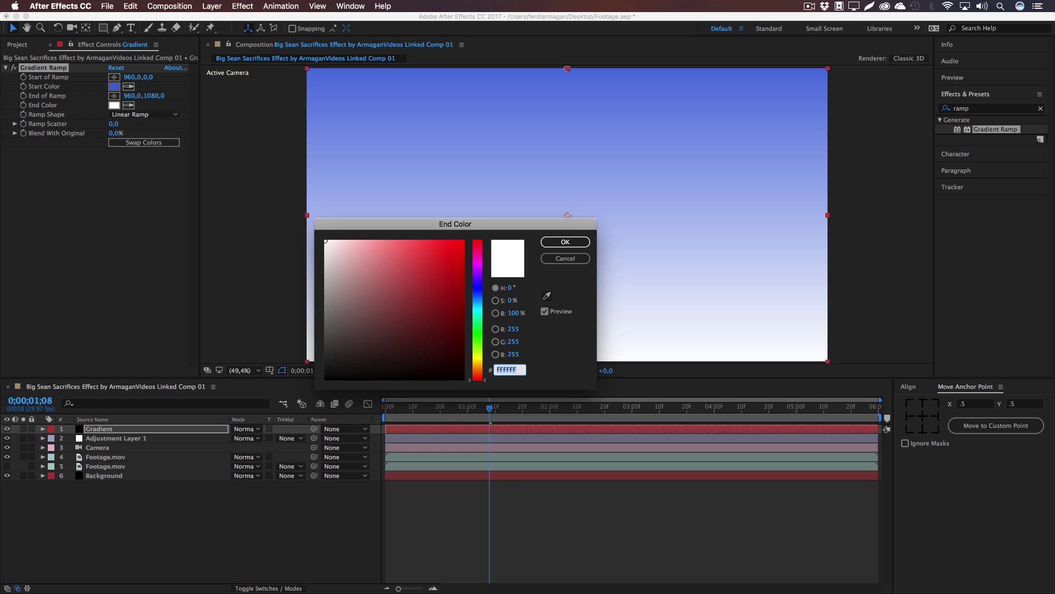
key("super+Tab")
left_click_drag(402, 336, 347, 323)
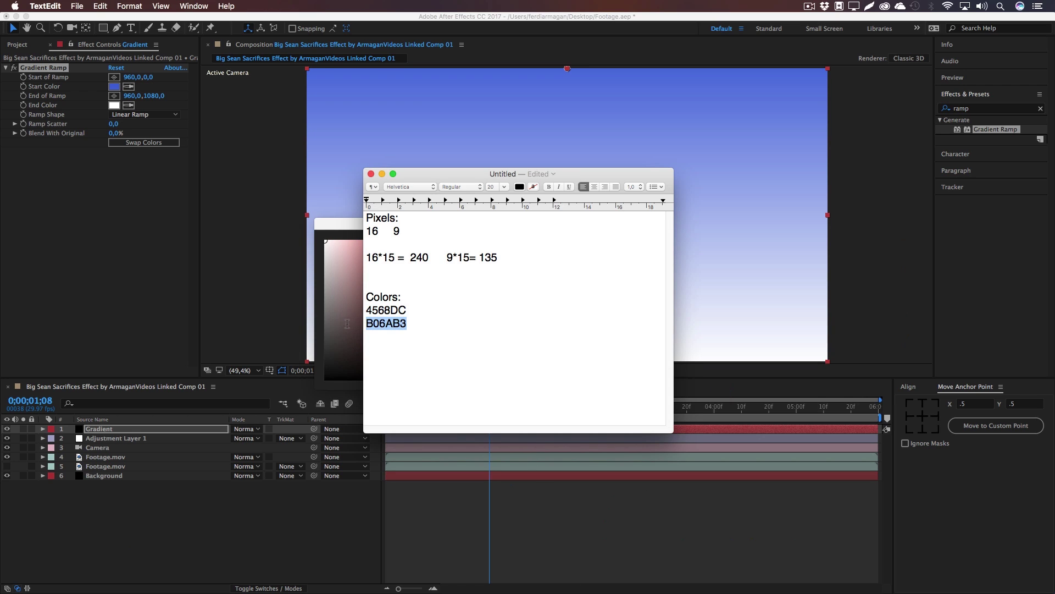
key("super+c")
key("super+Tab")
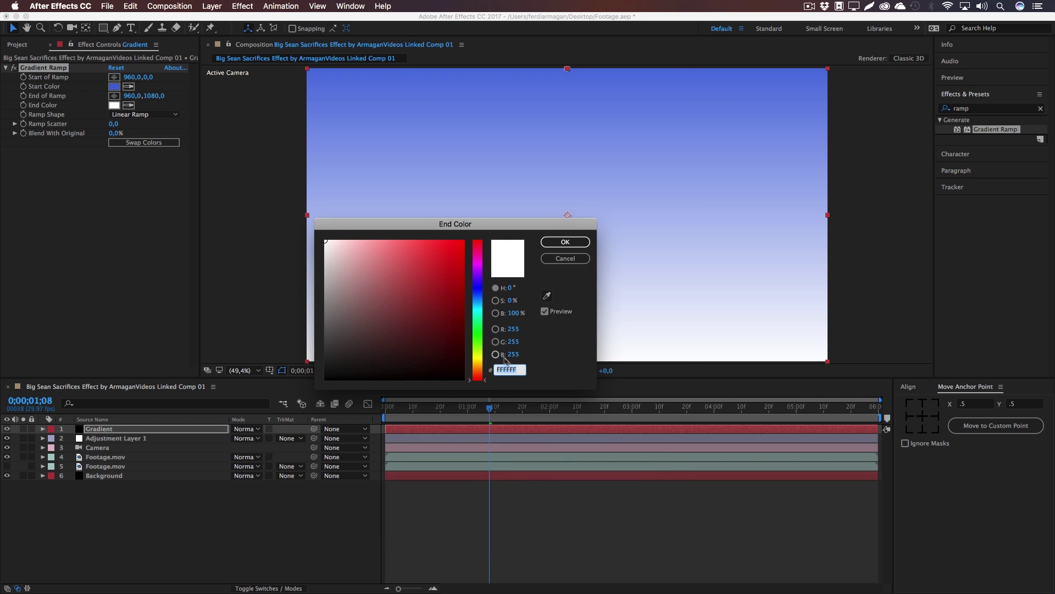
key("super+v")
key("Return")
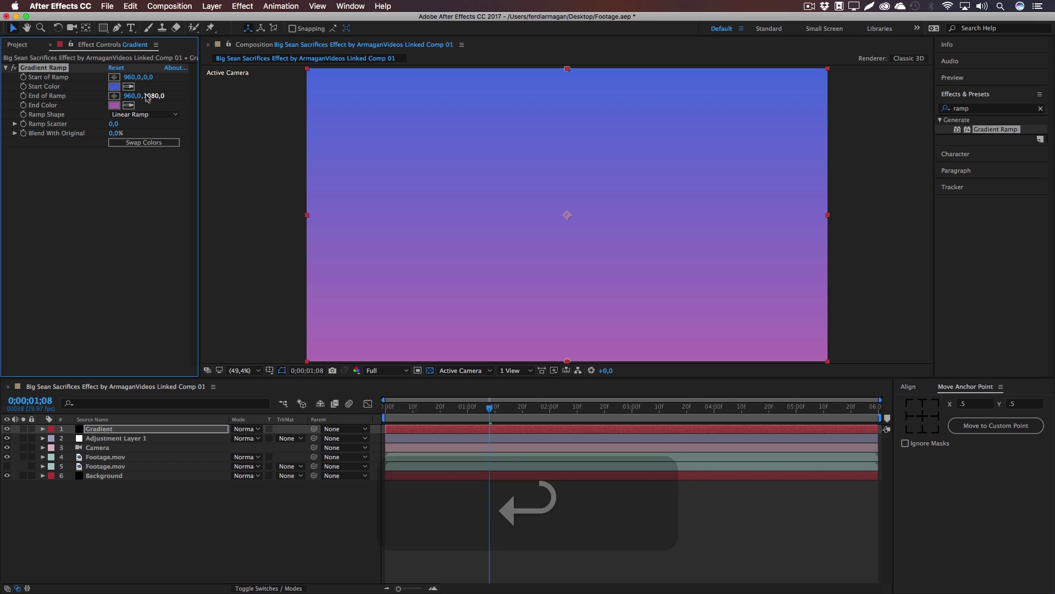
left_click(130, 77)
Set Gradient Ramp's Start of Ramp X to 0 and End of Ramp X to 1920.
type("0")
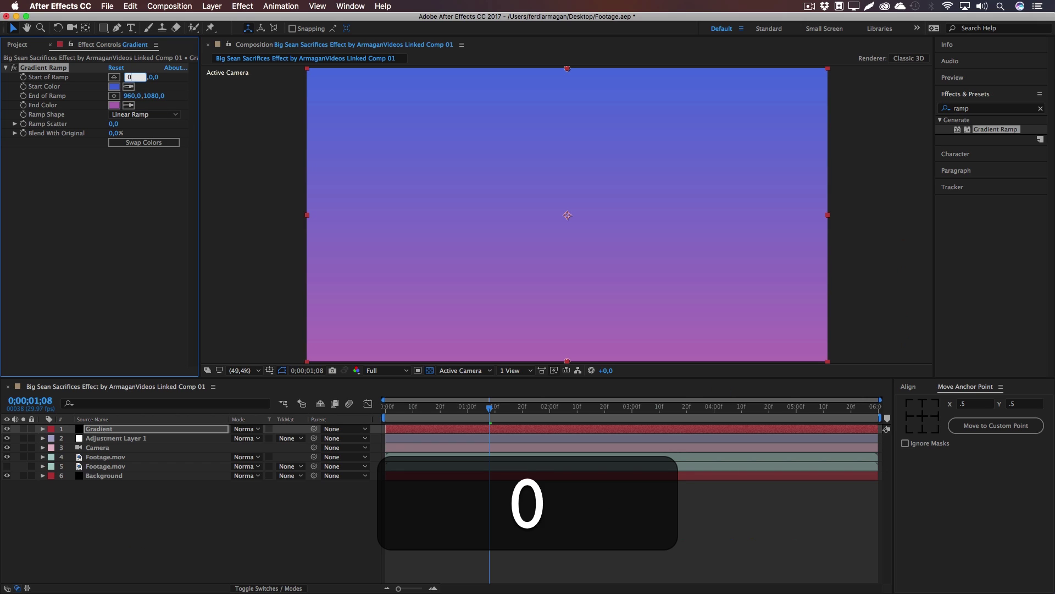
key("Return")
key("comma")
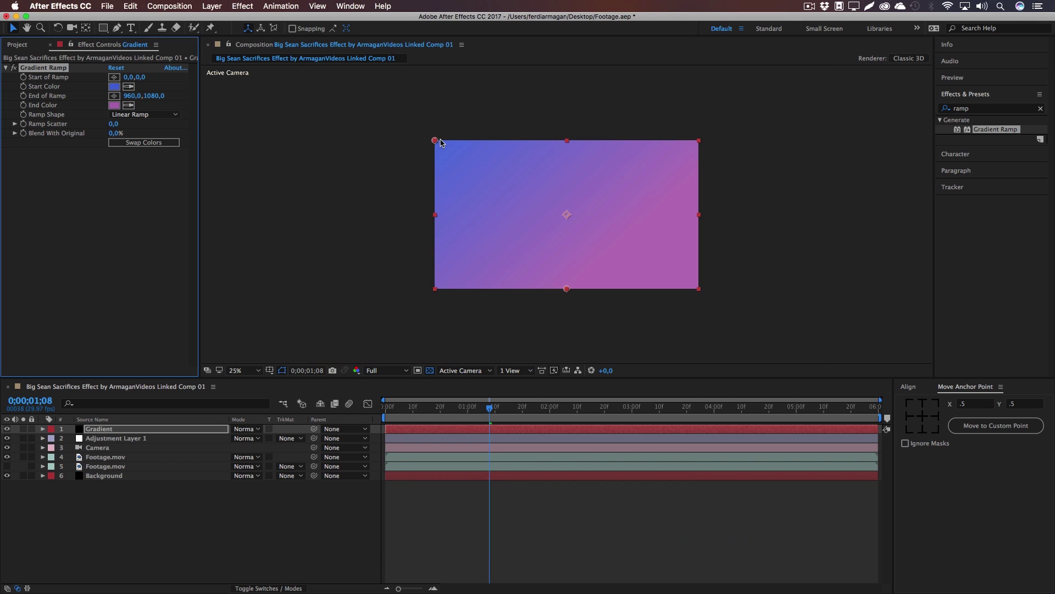
mouse_move(567, 289)
left_mouse_down()
mouse_move(557, 327)
mouse_move(565, 219)
mouse_move(573, 297)
left_mouse_up()
key("super+z")
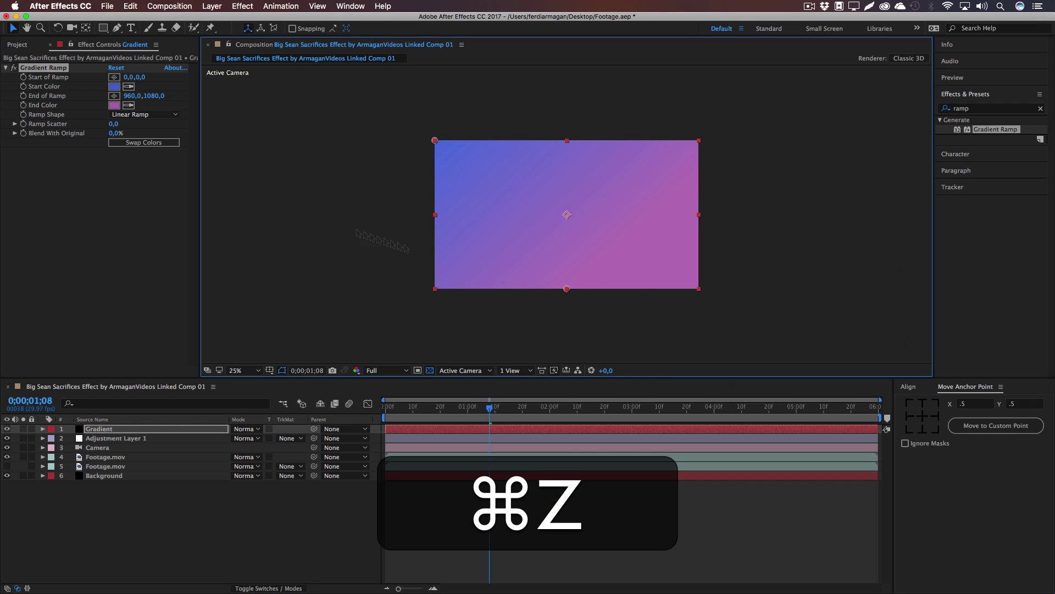
left_click(130, 97)
type("1920")
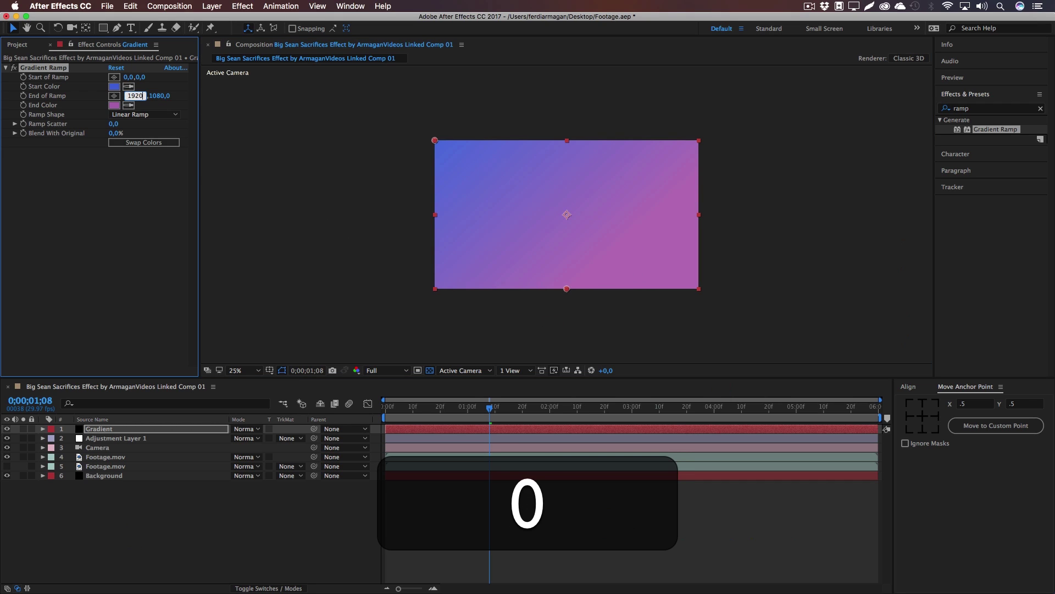
key("Return")
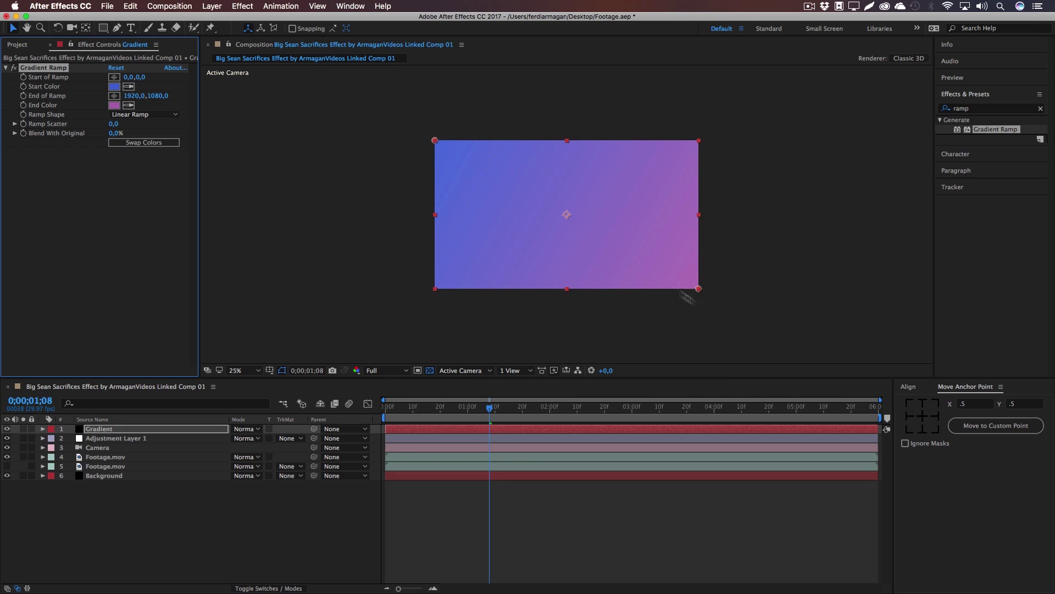
left_click(367, 253)
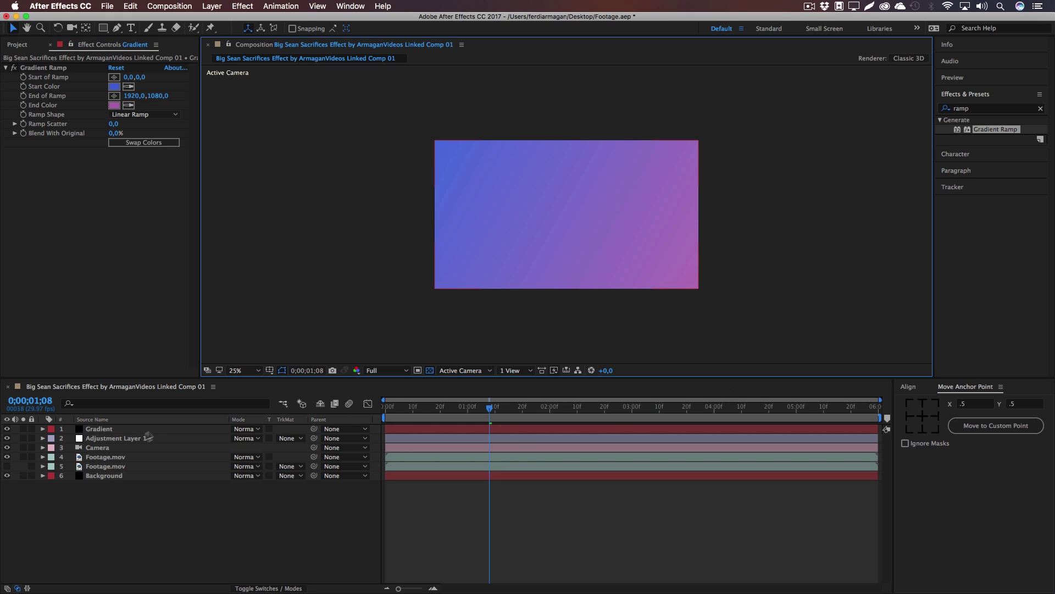
left_click(116, 432)
Blend the Gradient layer in Overlay mode, fit the viewer up to 100% and preview from the start.
left_click(244, 430)
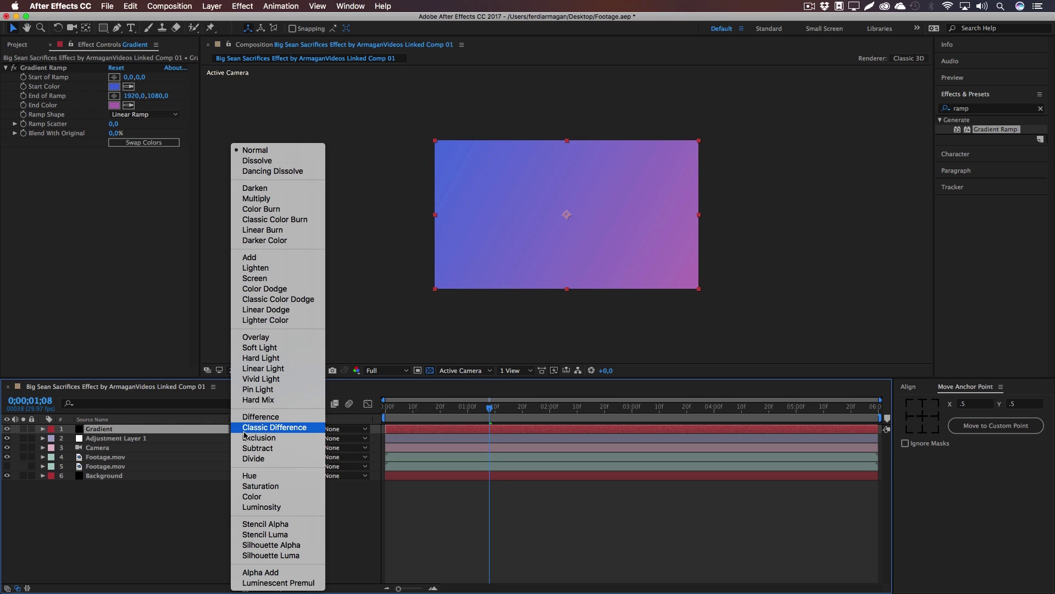
left_click(266, 337)
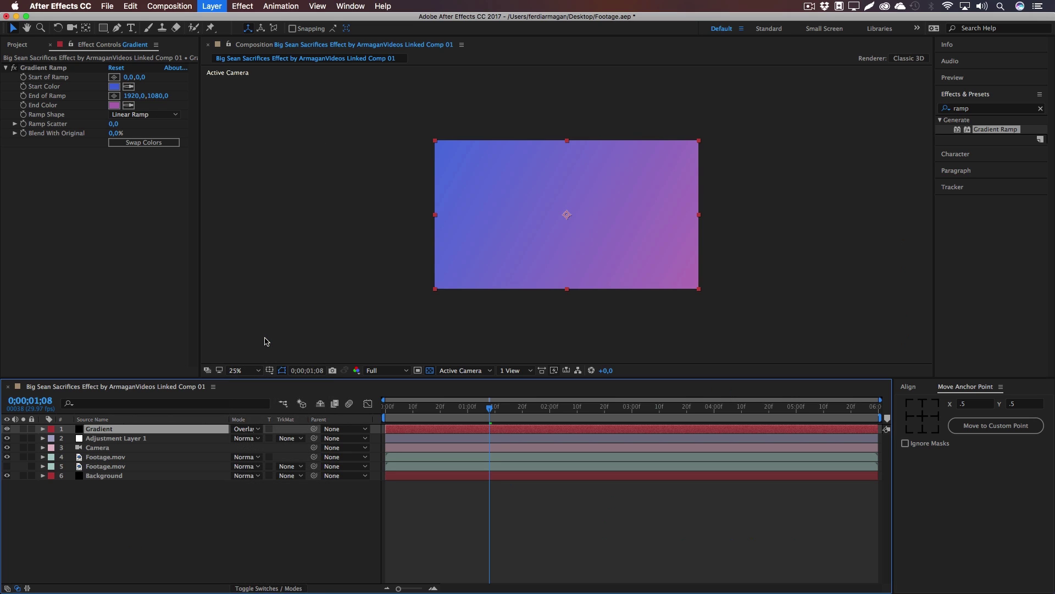
left_click(247, 370)
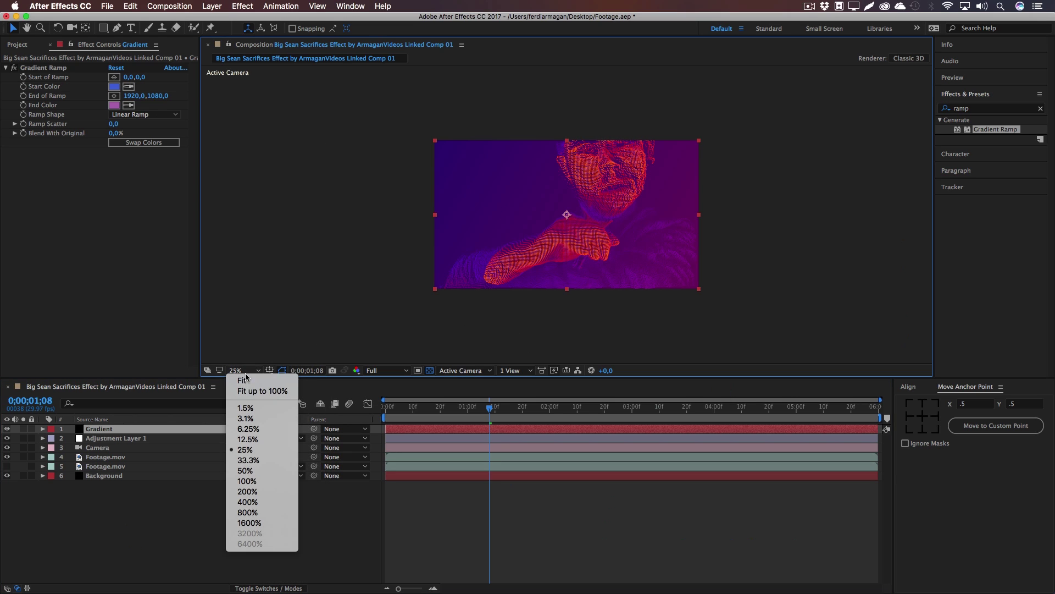
left_click(261, 391)
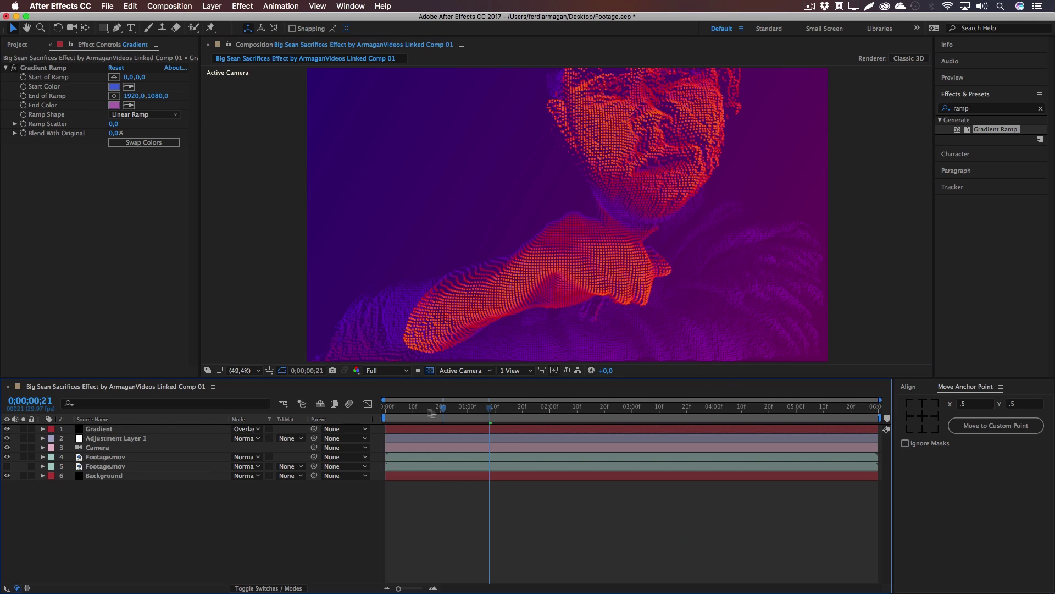
left_click(379, 410)
key("space")
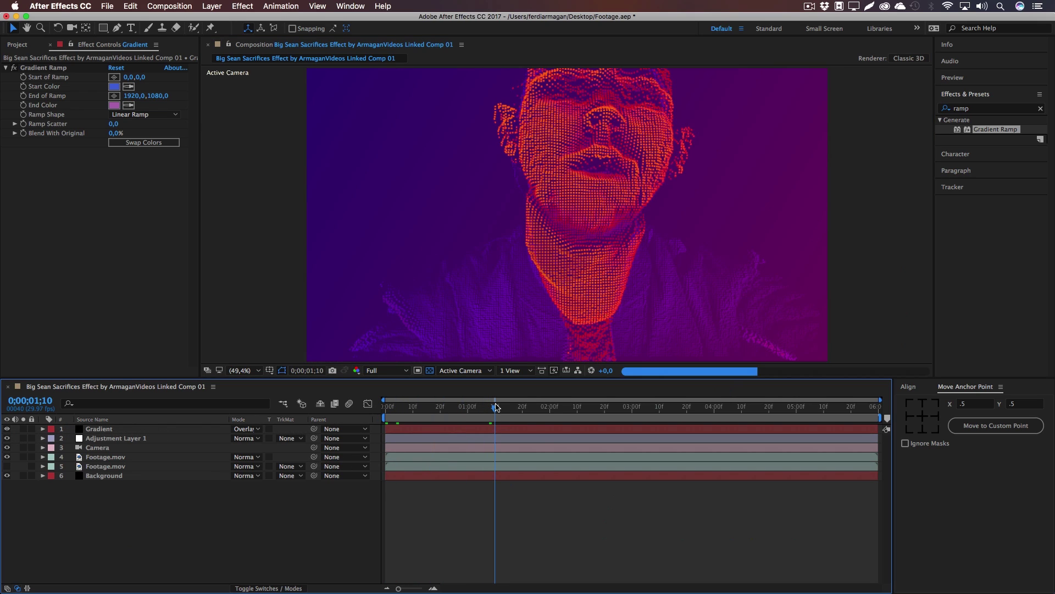
key("space")
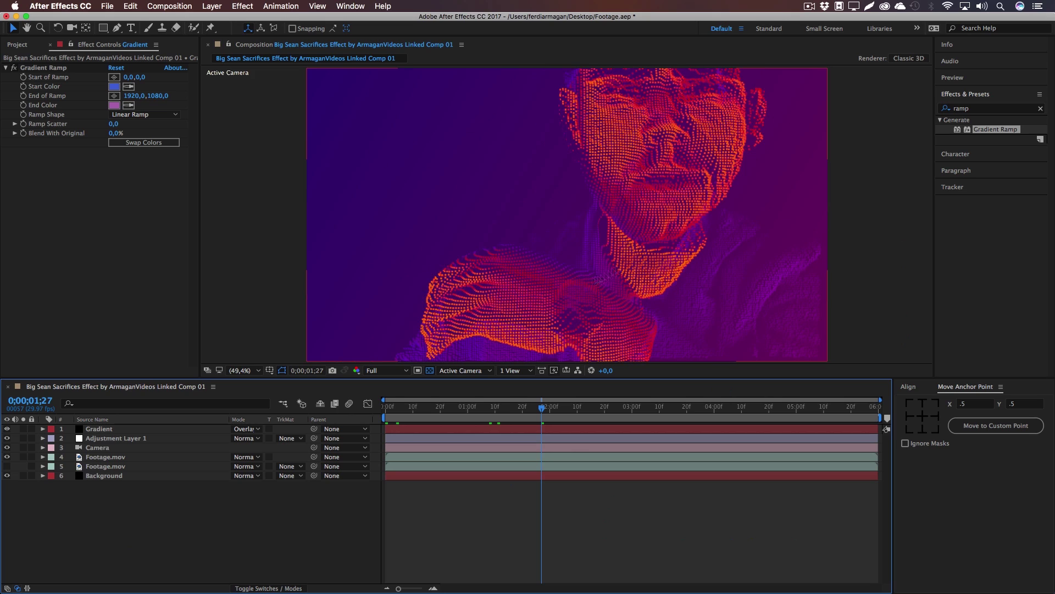
Cycle the project colour depth through 16 and 32 bpc to 8 bpc, then move the playhead back.
left_click(19, 47)
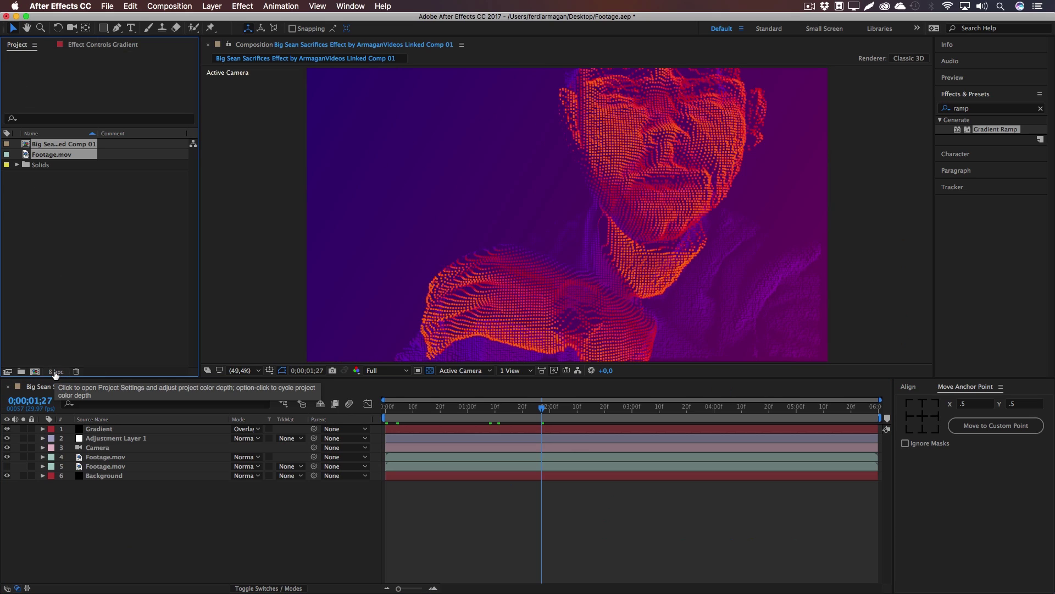
key("alt")
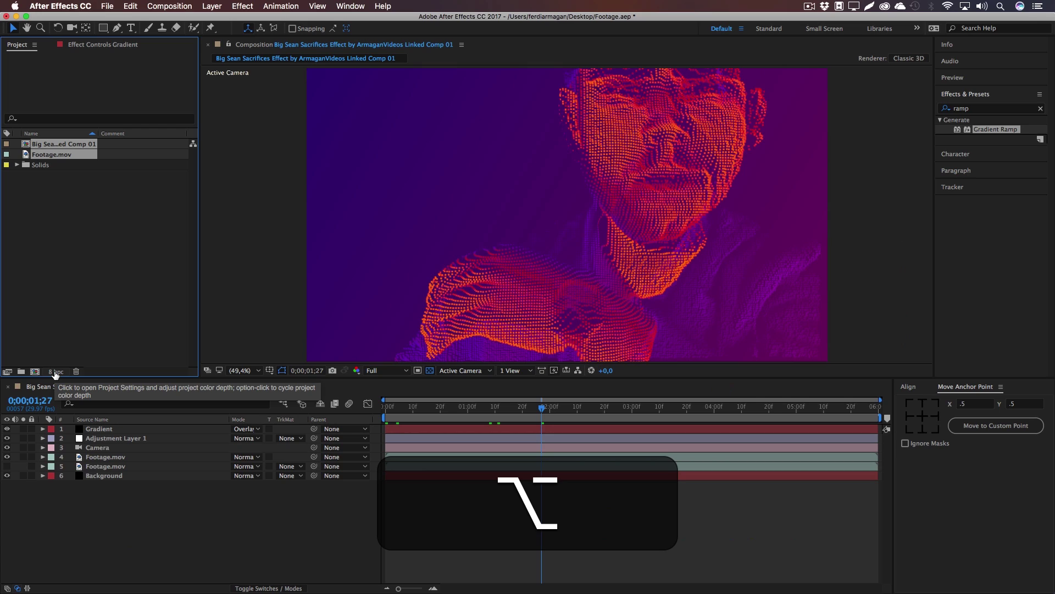
left_click(55, 372, "alt")
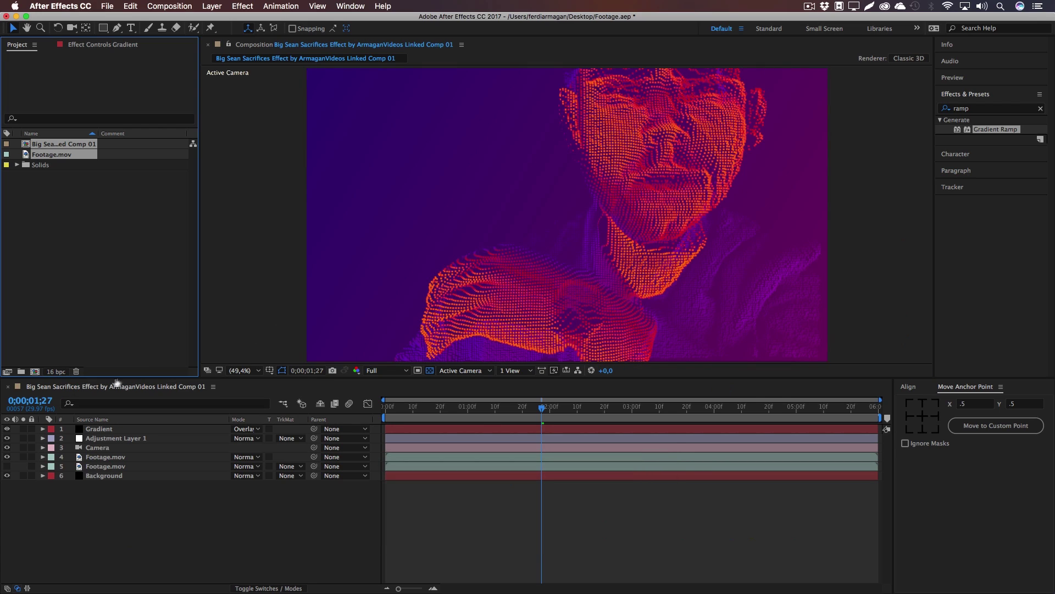
left_click(55, 372, "alt")
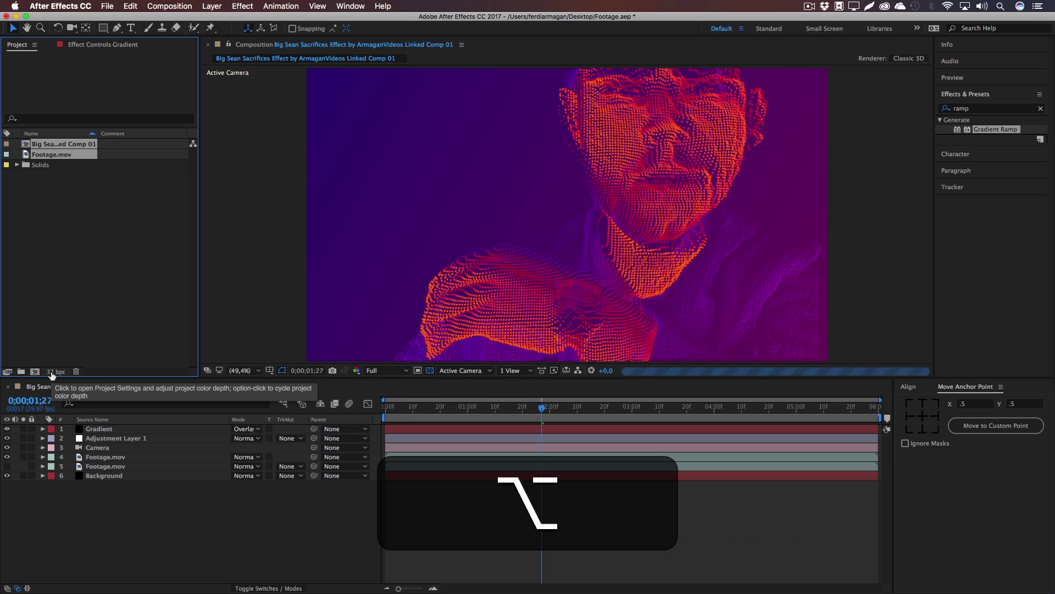
left_click(54, 373, "alt")
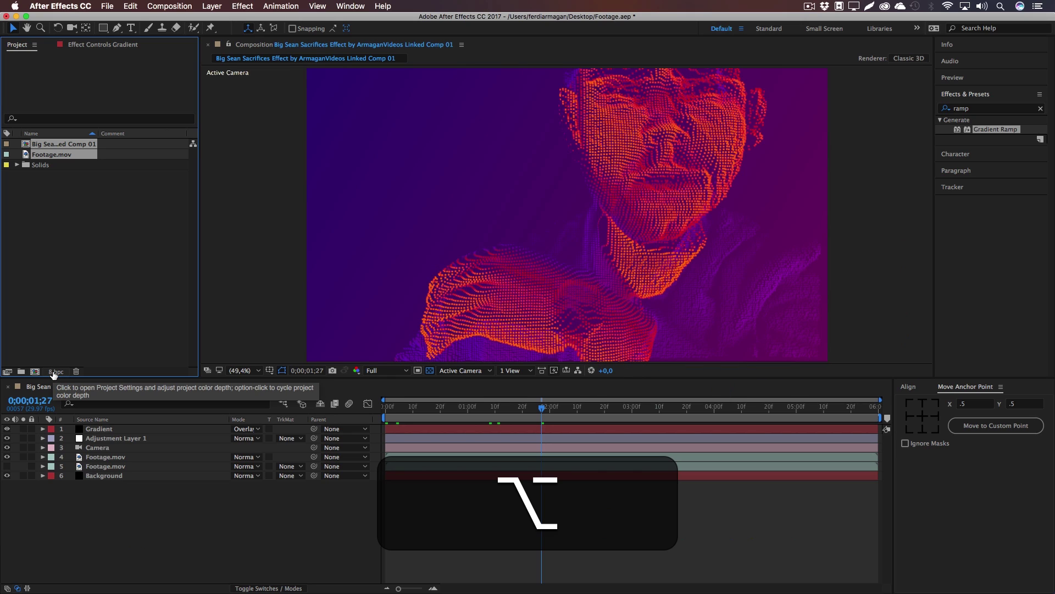
left_click_drag(517, 407, 348, 414)
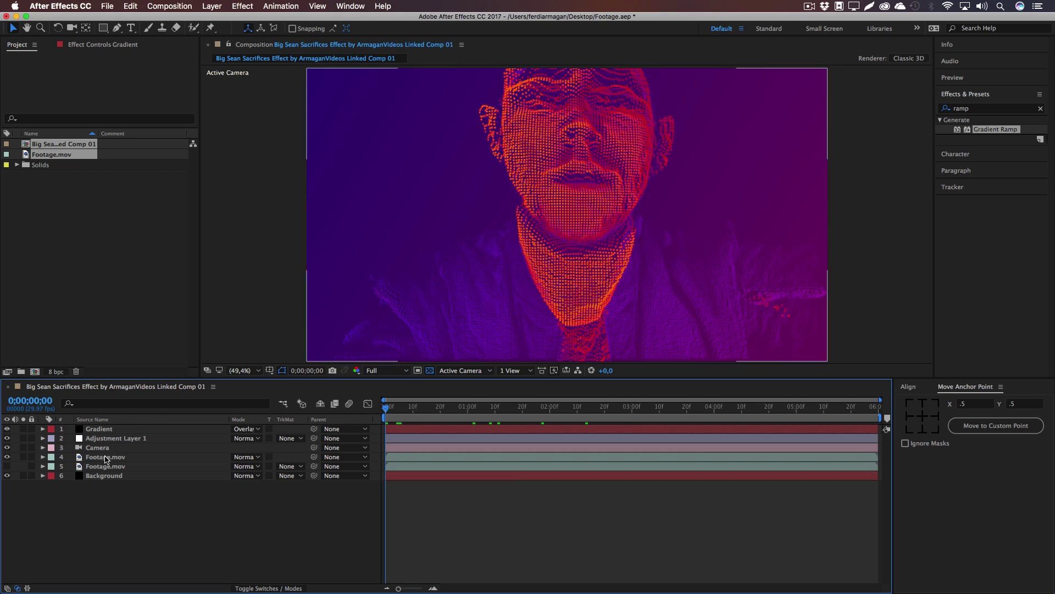
Select layer 5 Footage.mov and switch its video visibility on.
left_click(106, 457)
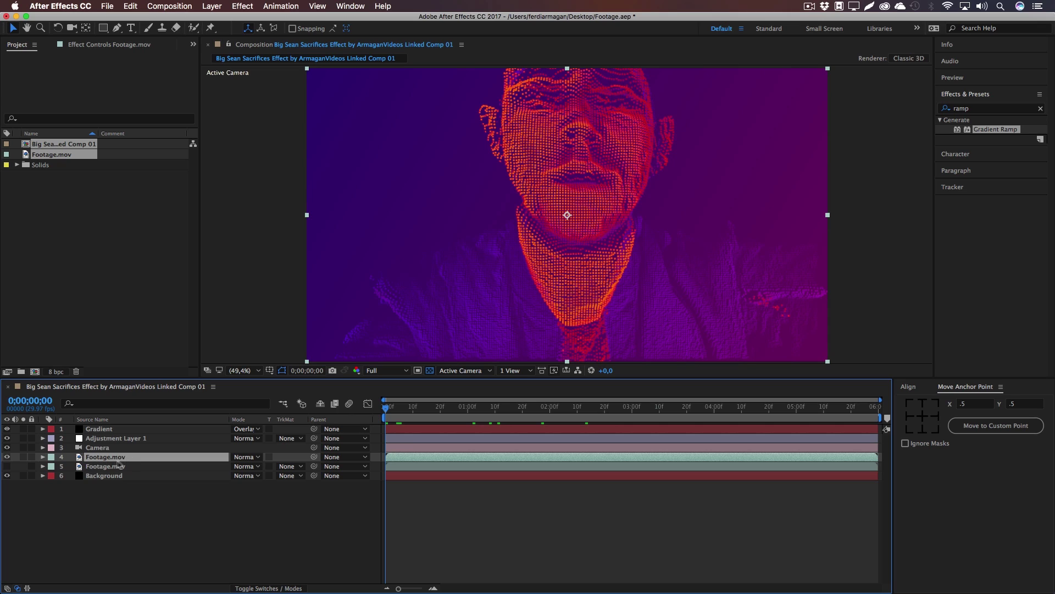
left_click(100, 468)
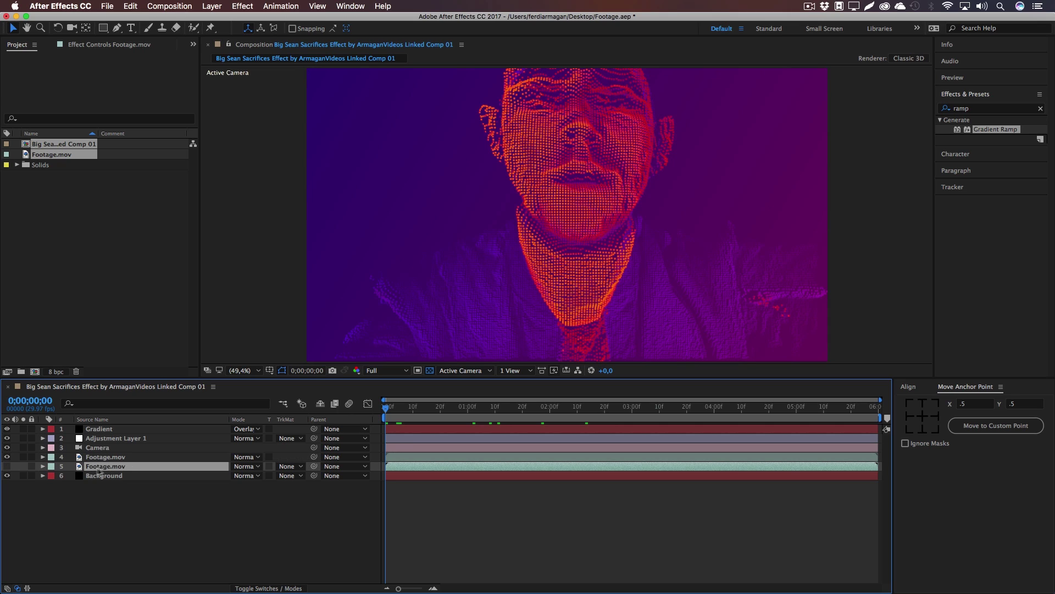
left_click(7, 468)
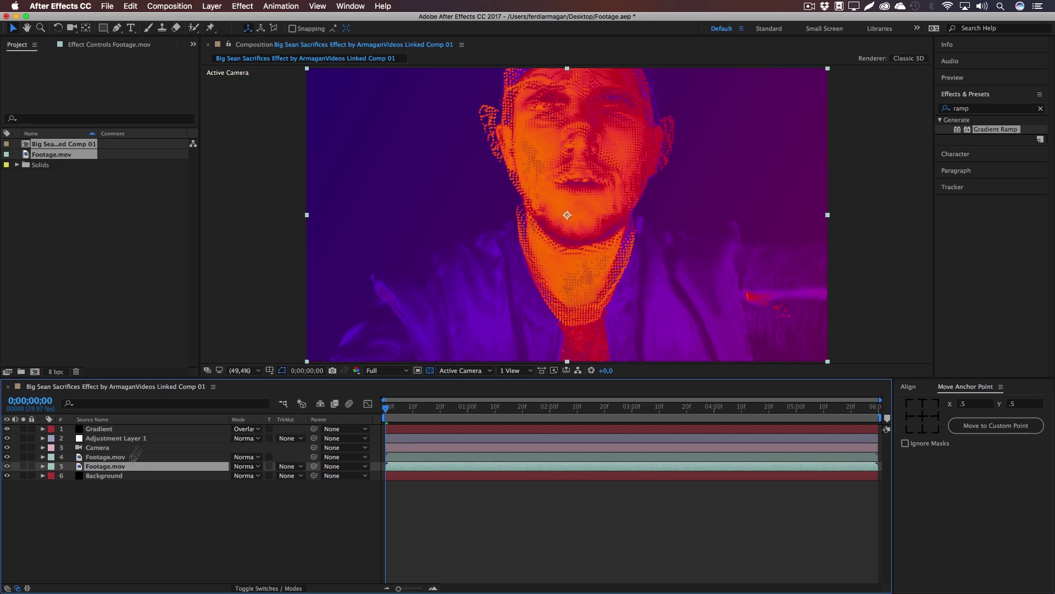
left_click(103, 28)
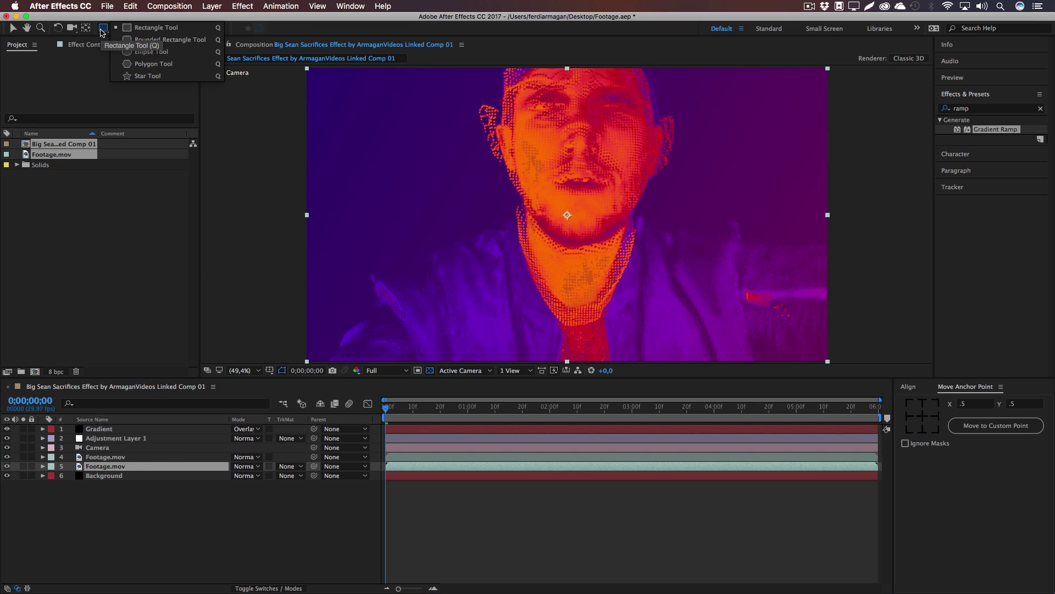
Add a full-layer ellipse mask to layer 5, inverted and feathered 100 pixels.
left_click(152, 53)
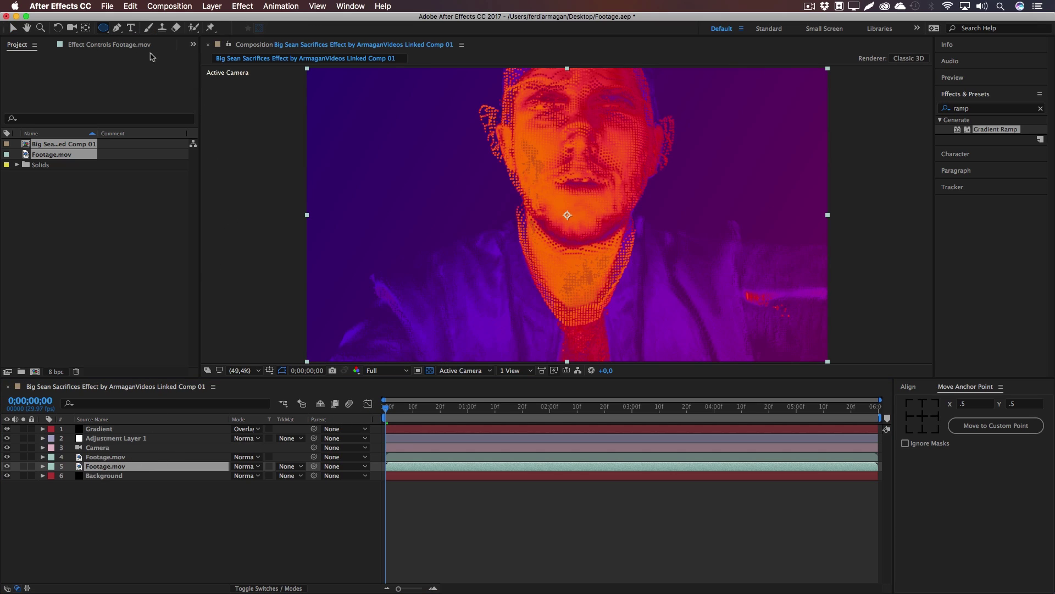
double_click(103, 28)
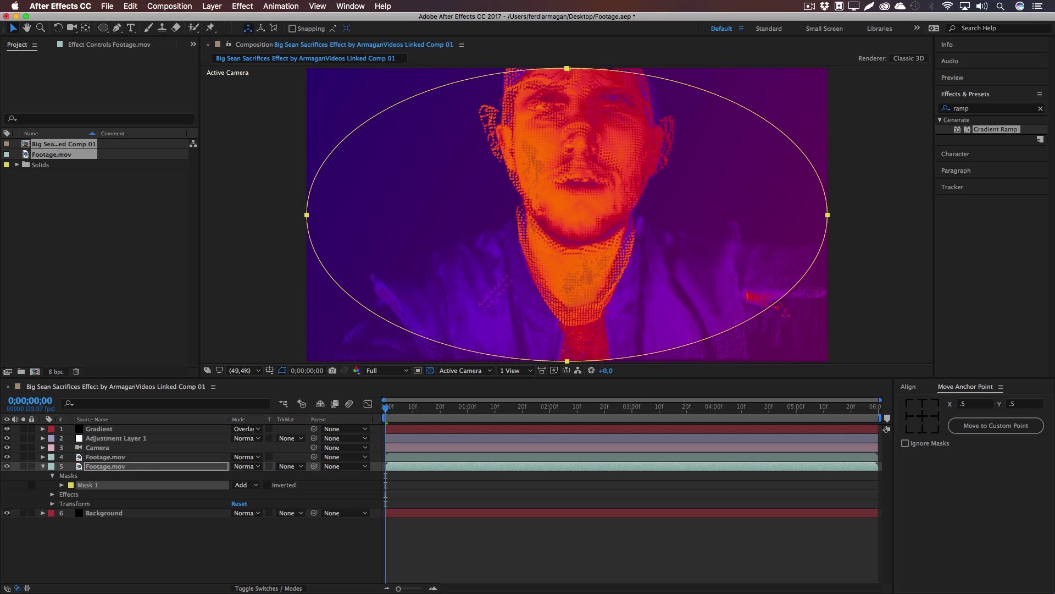
left_click(267, 485)
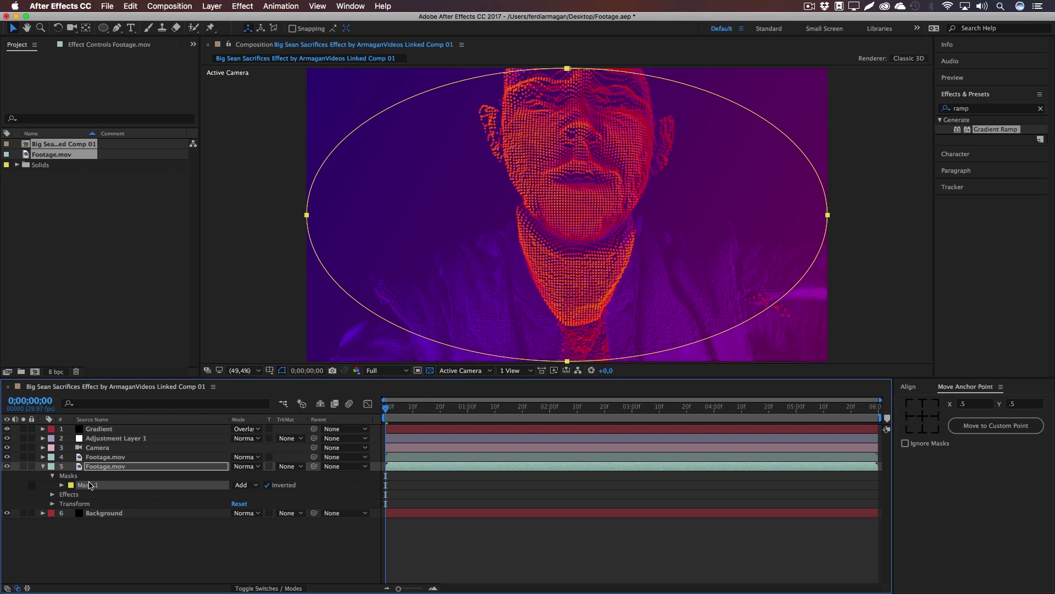
key("f")
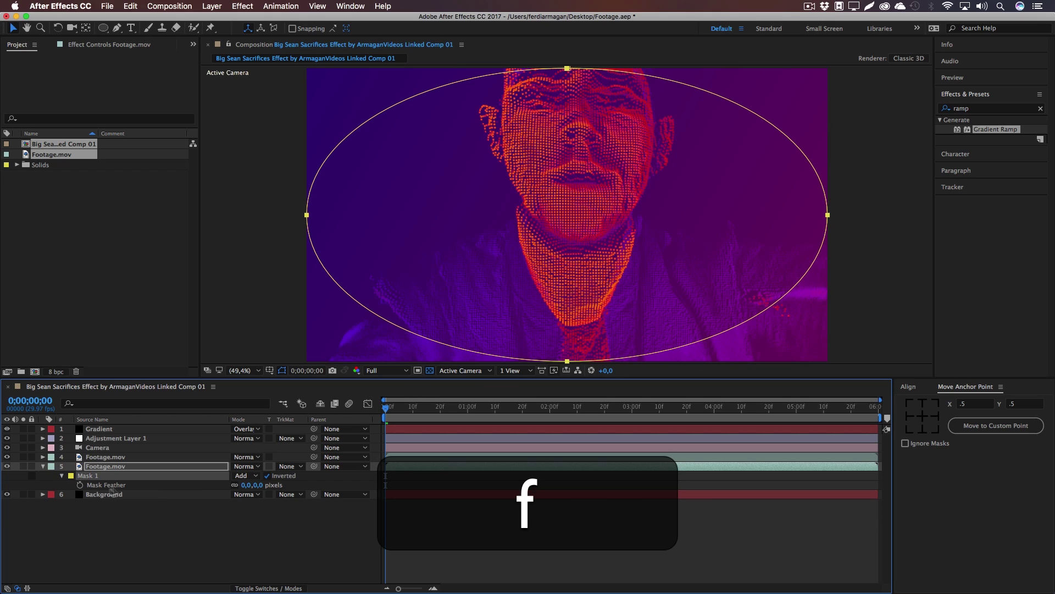
left_click(266, 484)
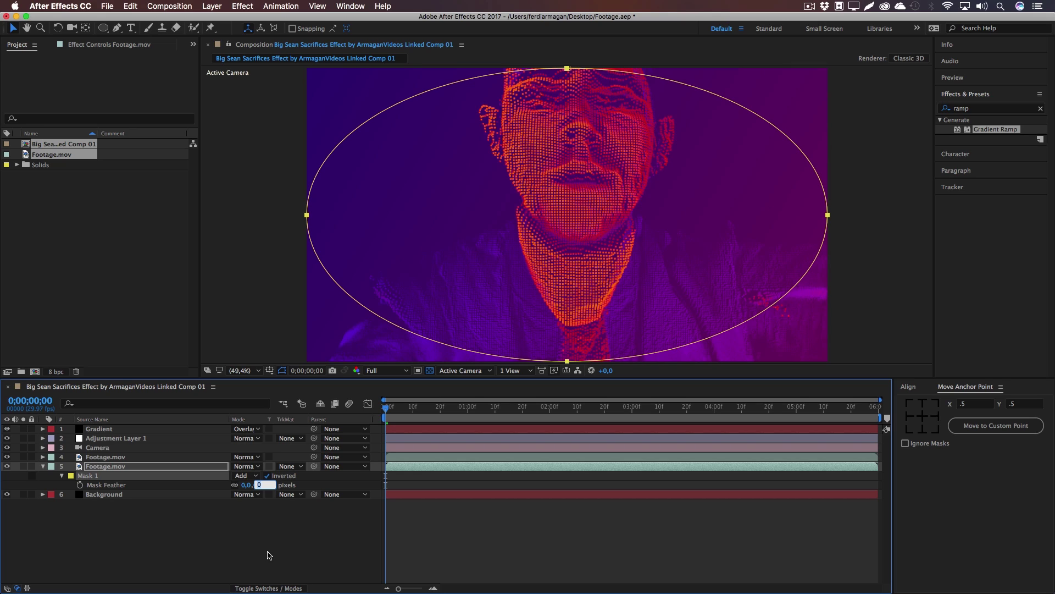
type("100")
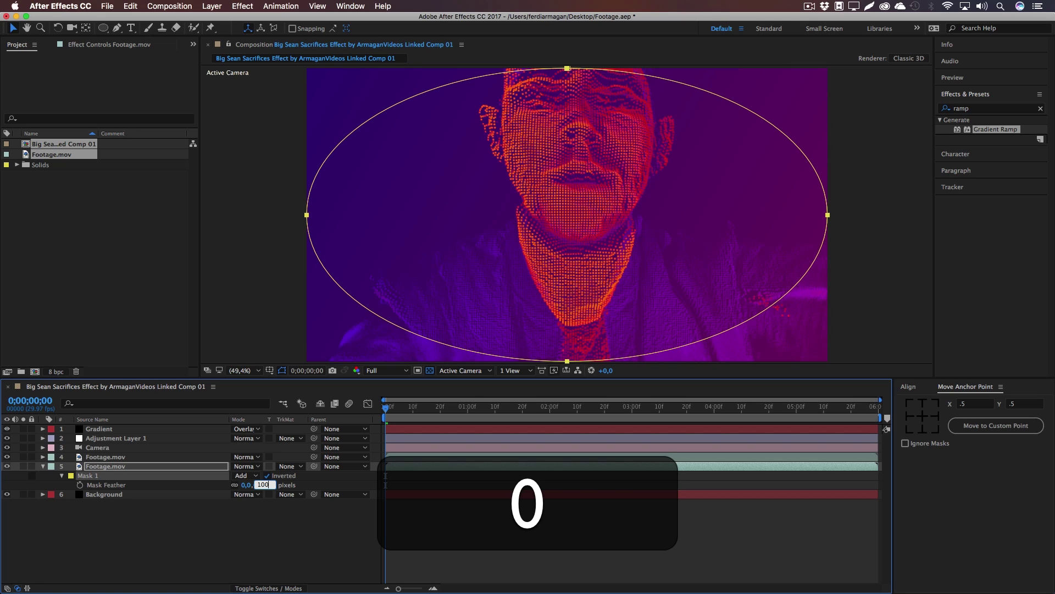
key("Return")
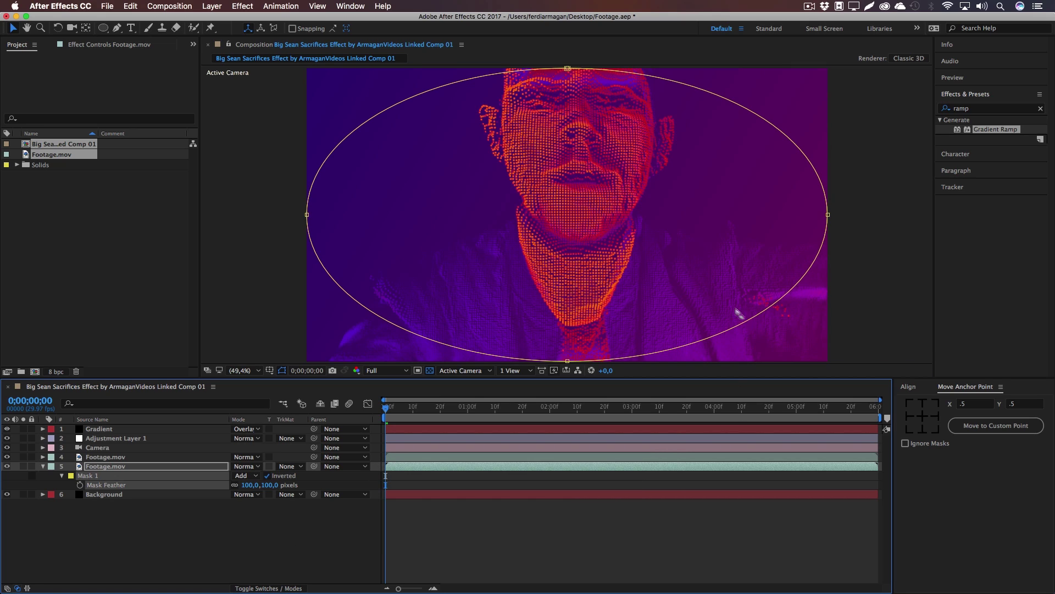
Toggle the masked footage layer's visibility and scrub through the first seconds to preview.
left_click(444, 530)
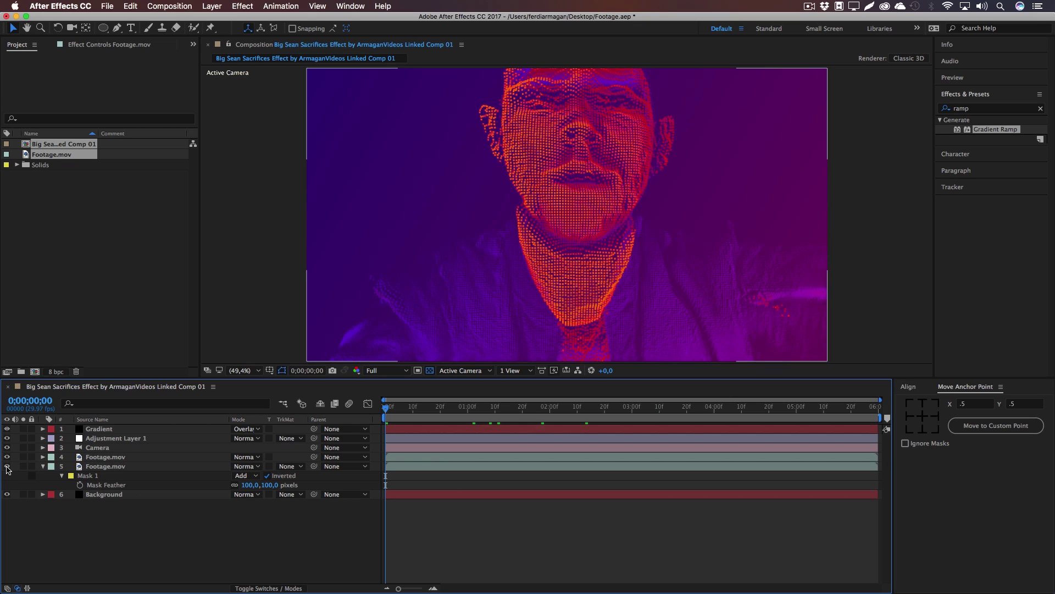
left_click(7, 466)
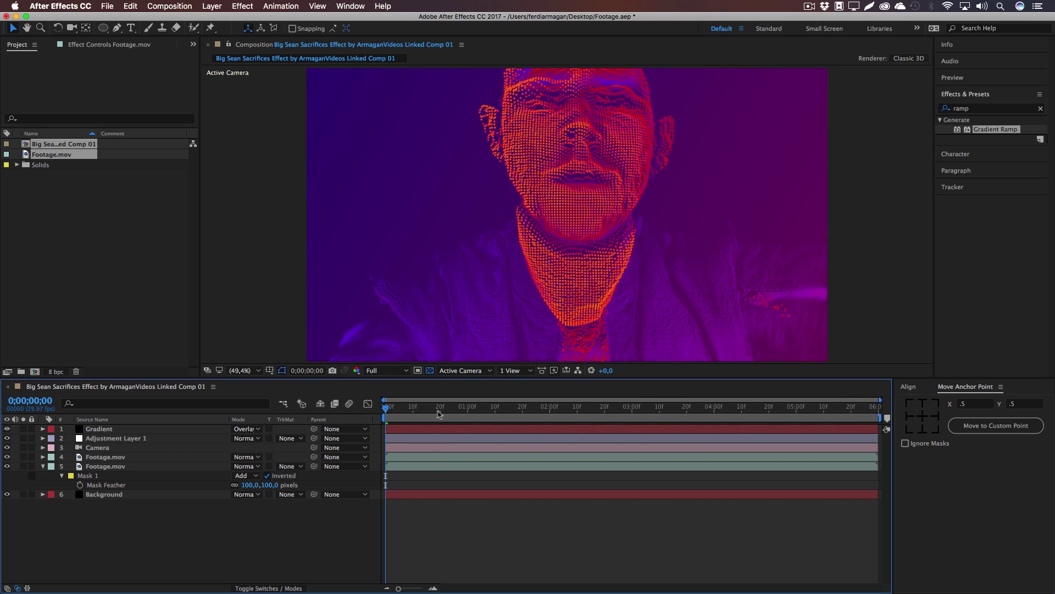
left_click_drag(496, 408, 605, 408)
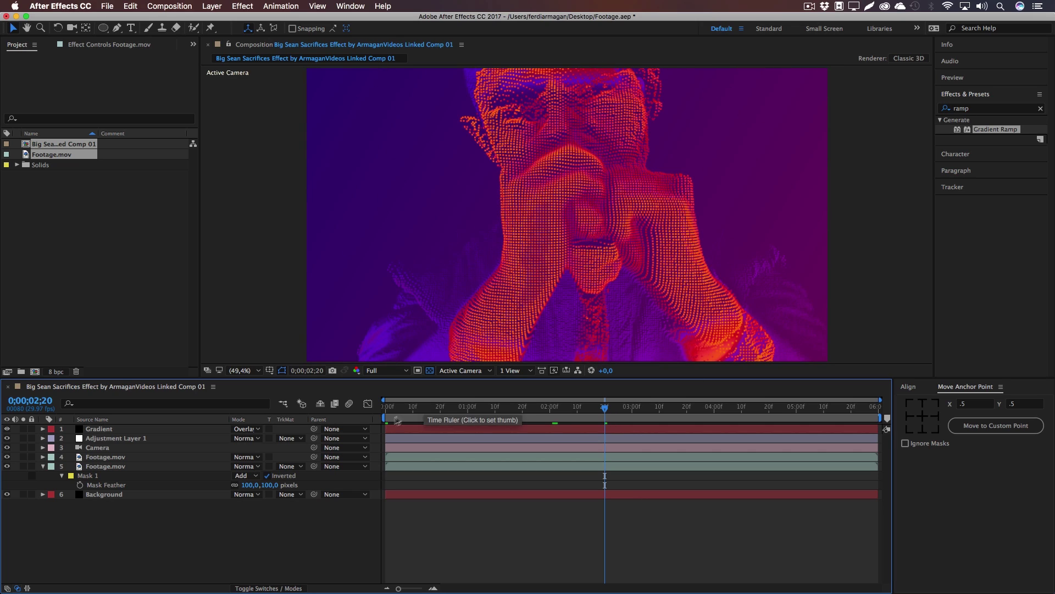
Reveal Footage.mov's Card Dance Z Position settings and return to the first frame.
left_click(43, 467)
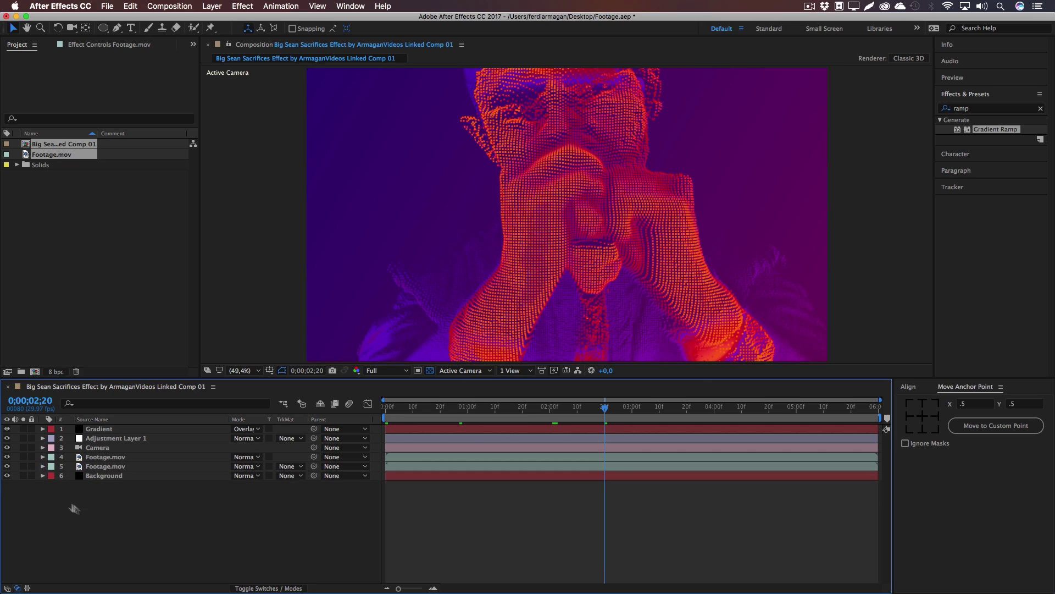
left_click(104, 457)
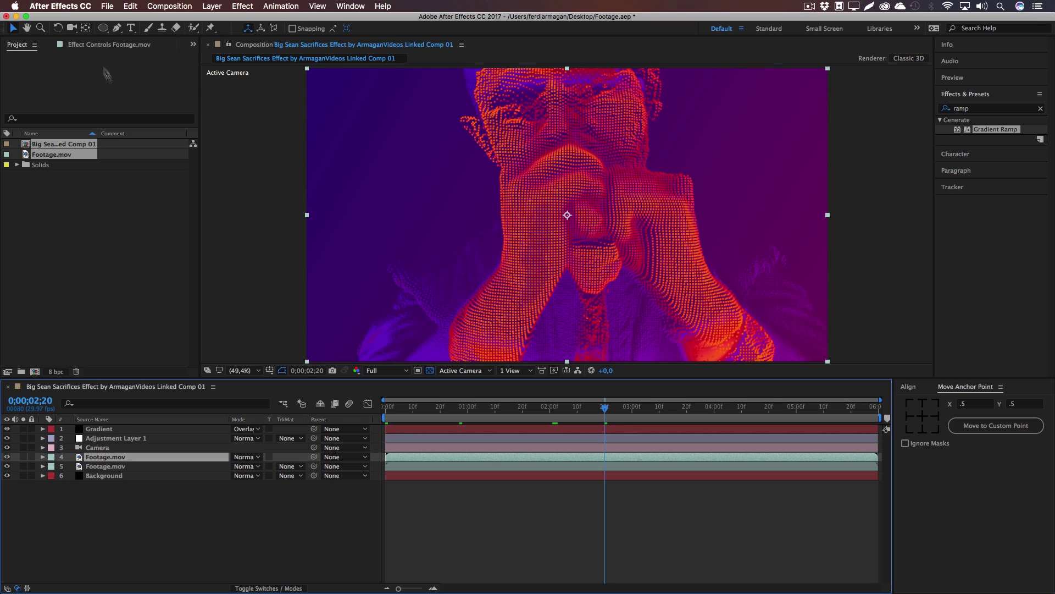
left_click(96, 46)
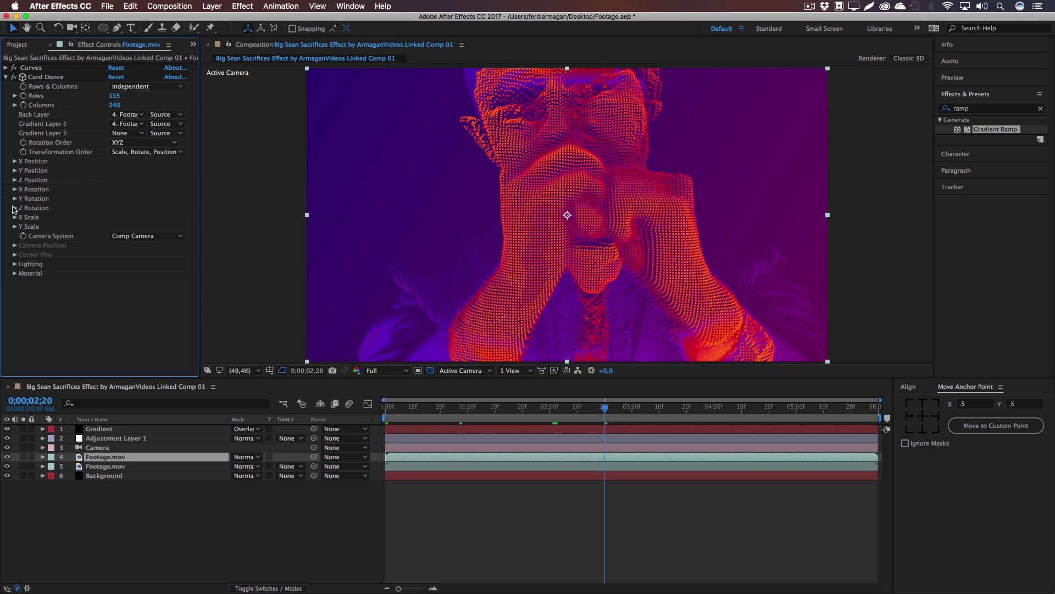
left_click(14, 180)
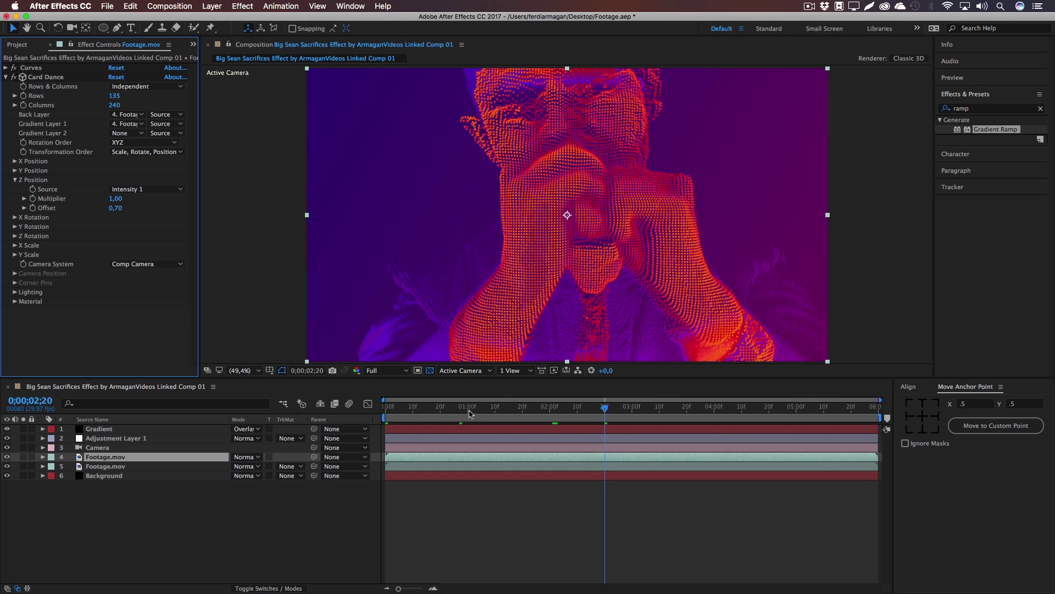
left_click_drag(412, 408, 359, 411)
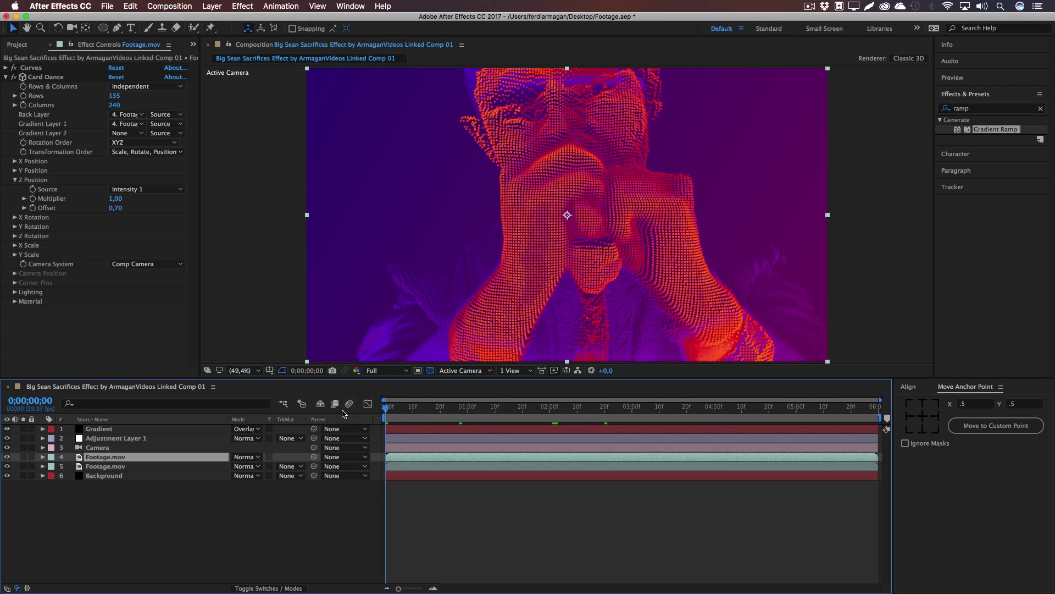
Keyframe the Z Position Offset at -0,50 on frame 0.
left_click(34, 210)
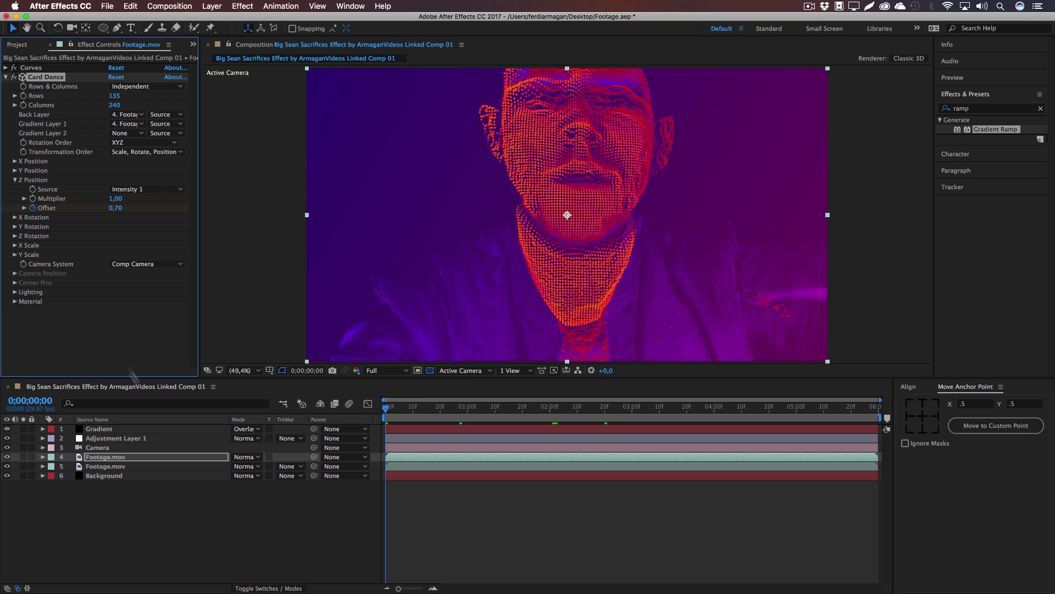
left_click(110, 458)
key("u")
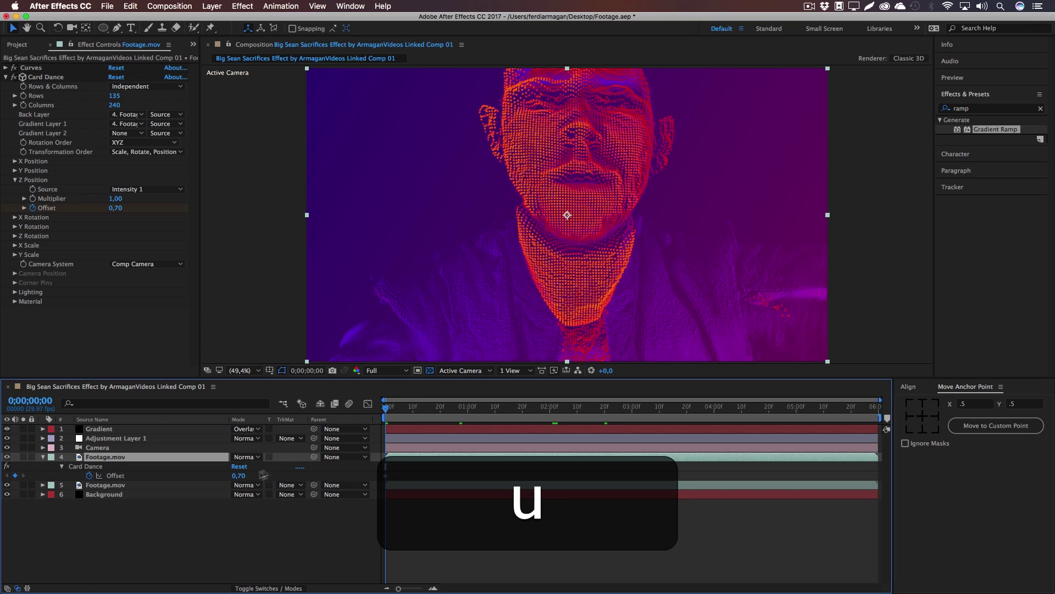
left_click(238, 476)
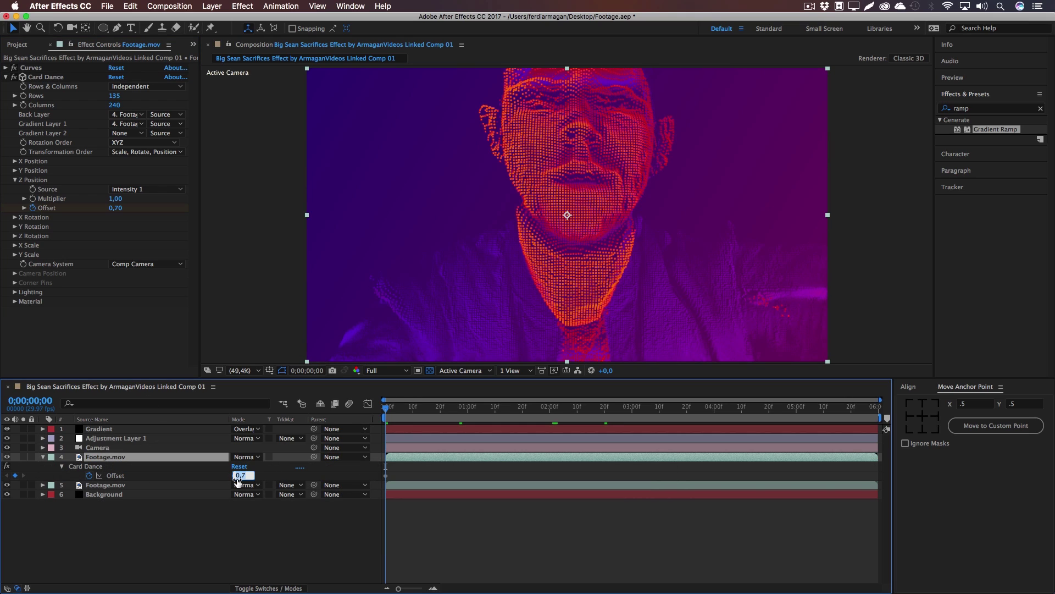
type("-0,")
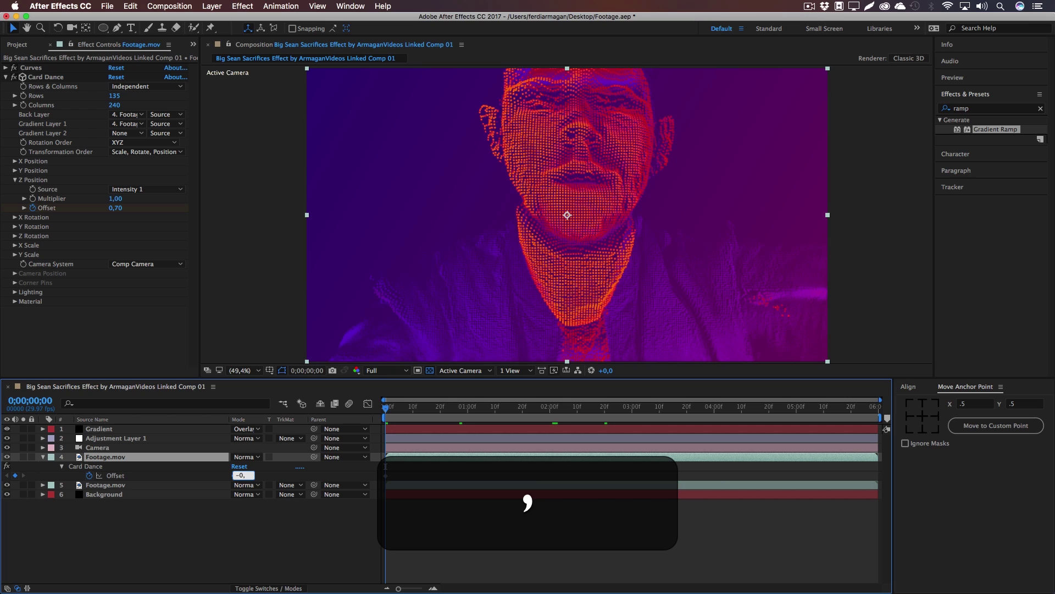
type("5")
key("Return")
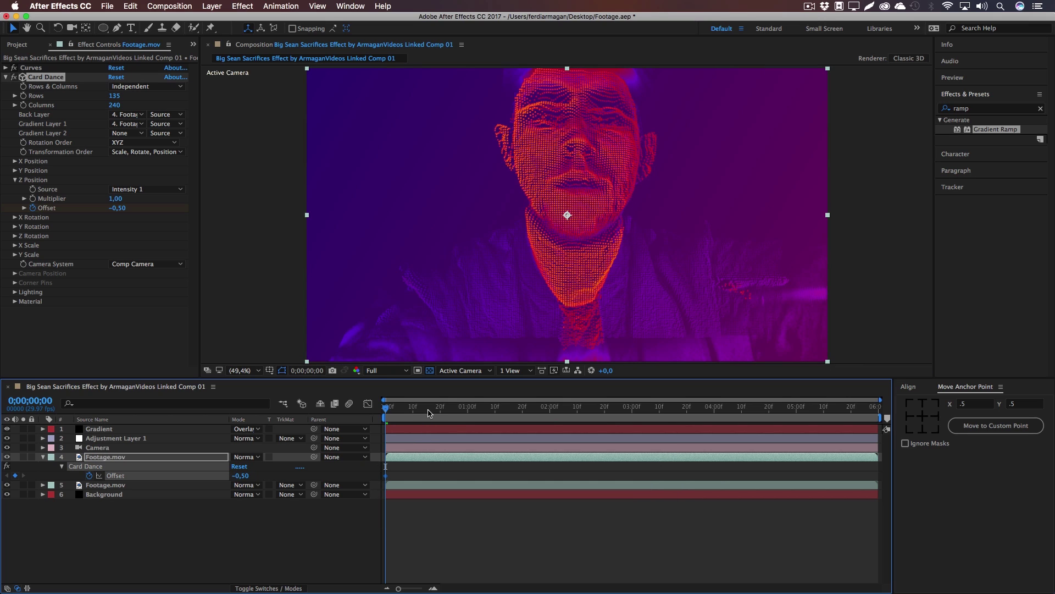
Add a second Offset keyframe of 1,00 at frame 18 and check the animation.
left_click(434, 411)
left_click(119, 209)
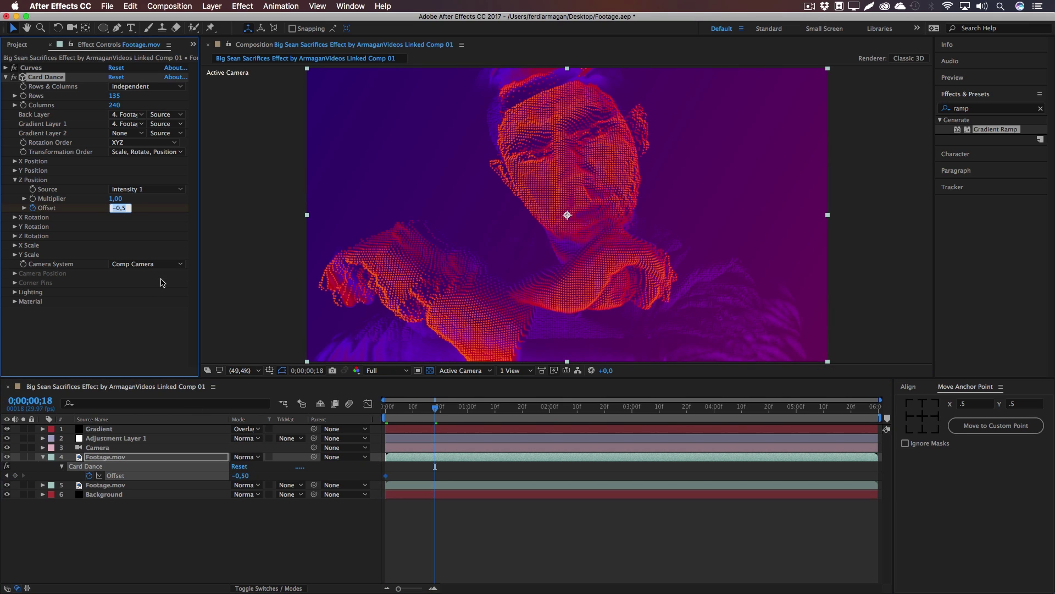
type("1")
key("Return")
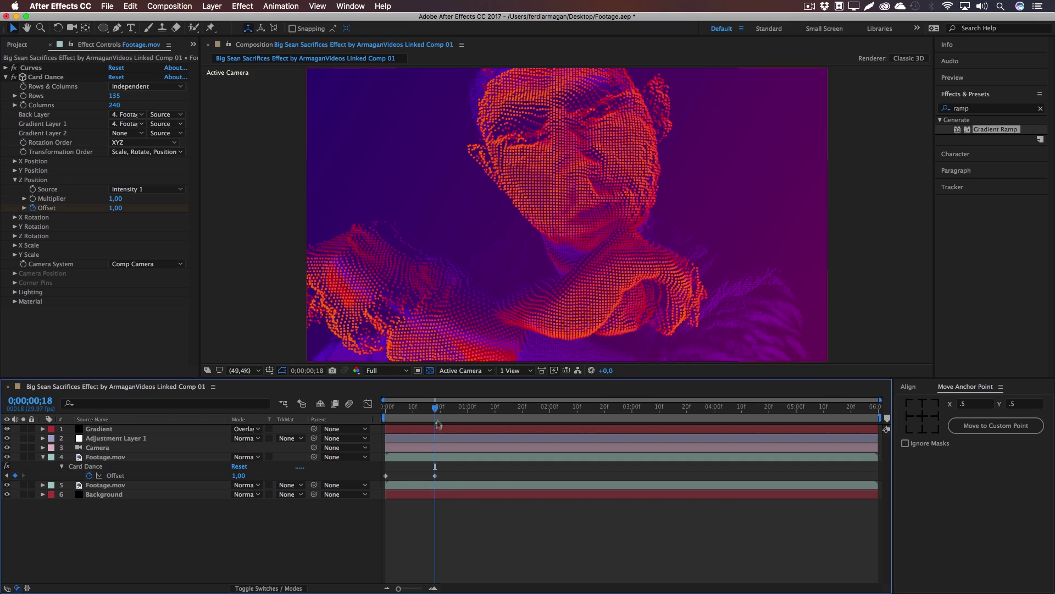
left_click_drag(435, 408, 385, 410)
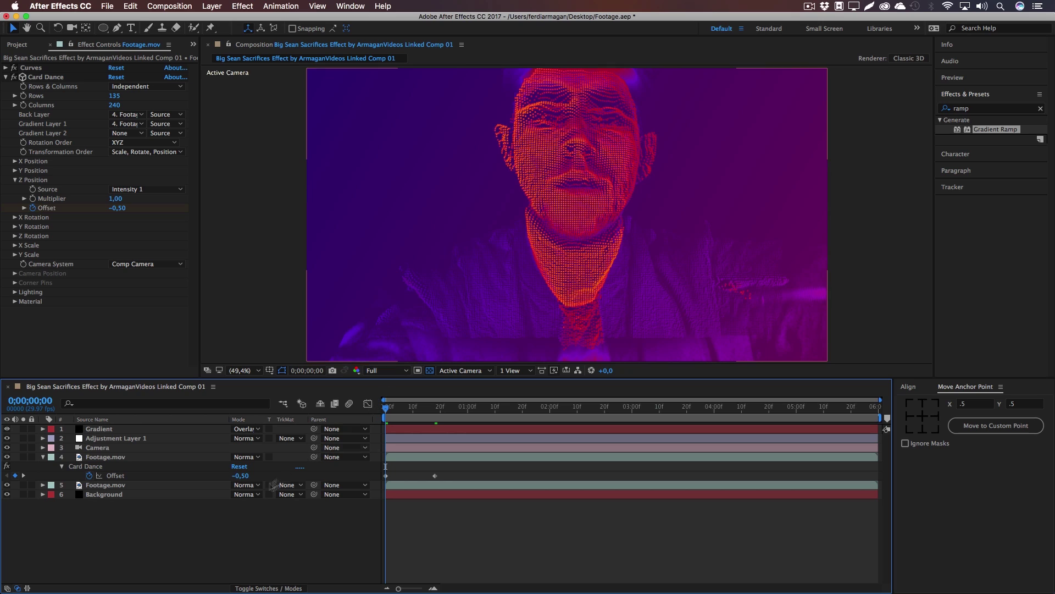
Drive the Card Dance Offset with a loopOut("Cycle"); expression.
left_click(90, 476, "alt")
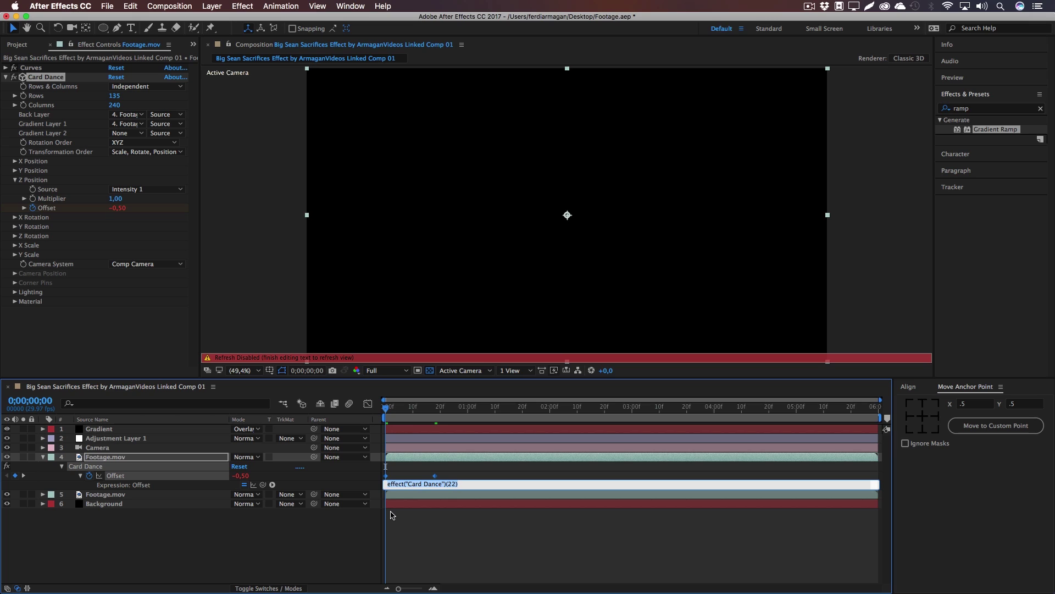
type("loo")
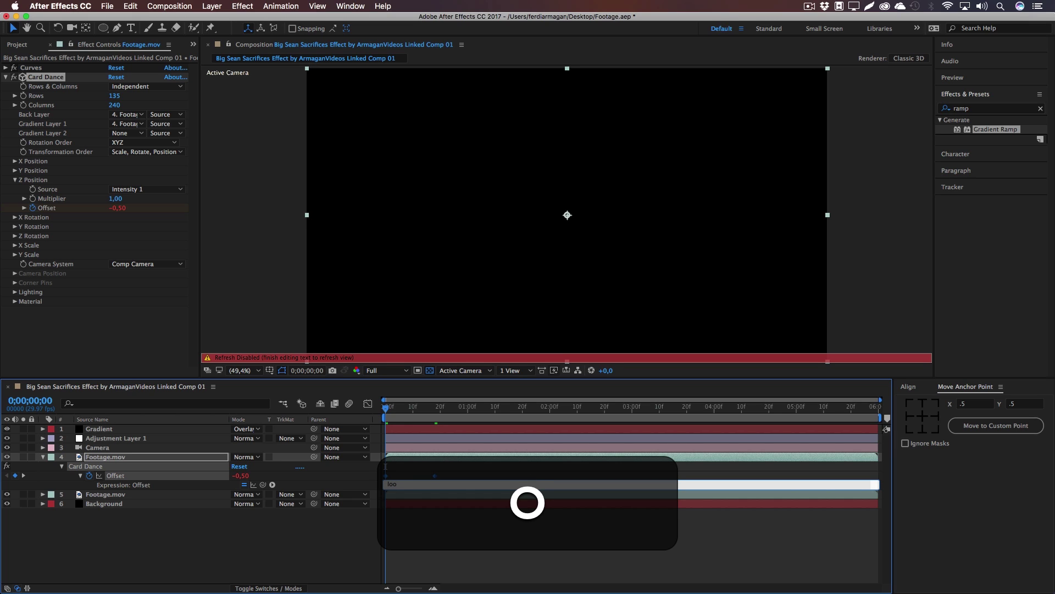
type("pOut(\"")
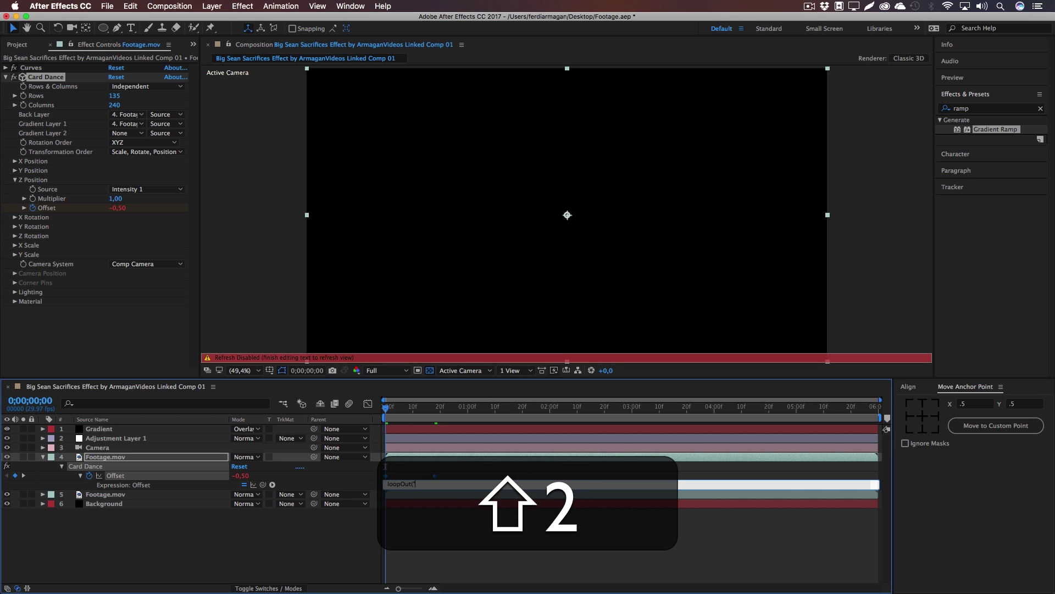
type("Cycle\");")
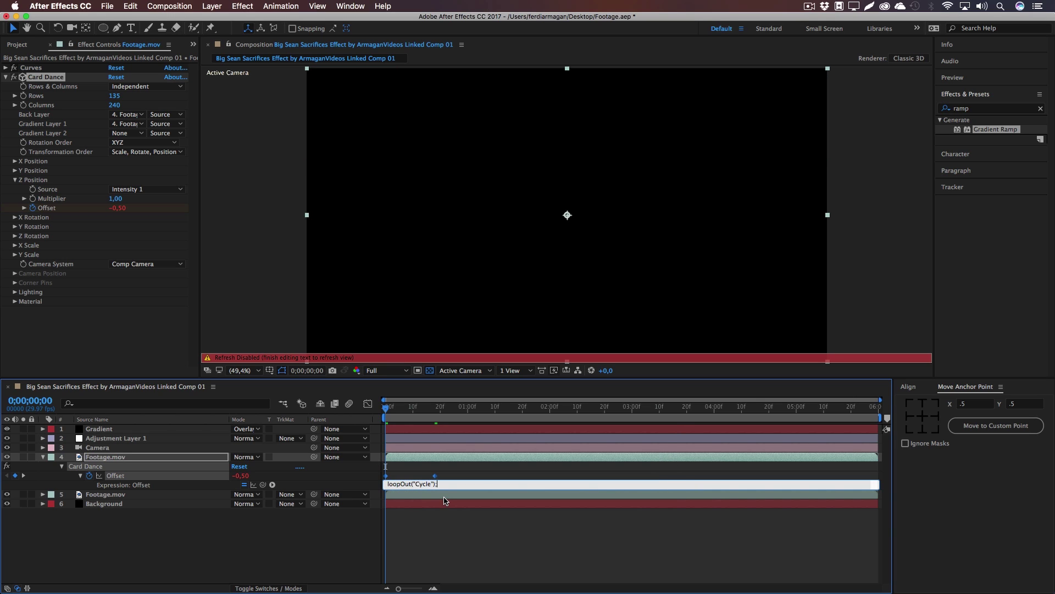
left_click(449, 522)
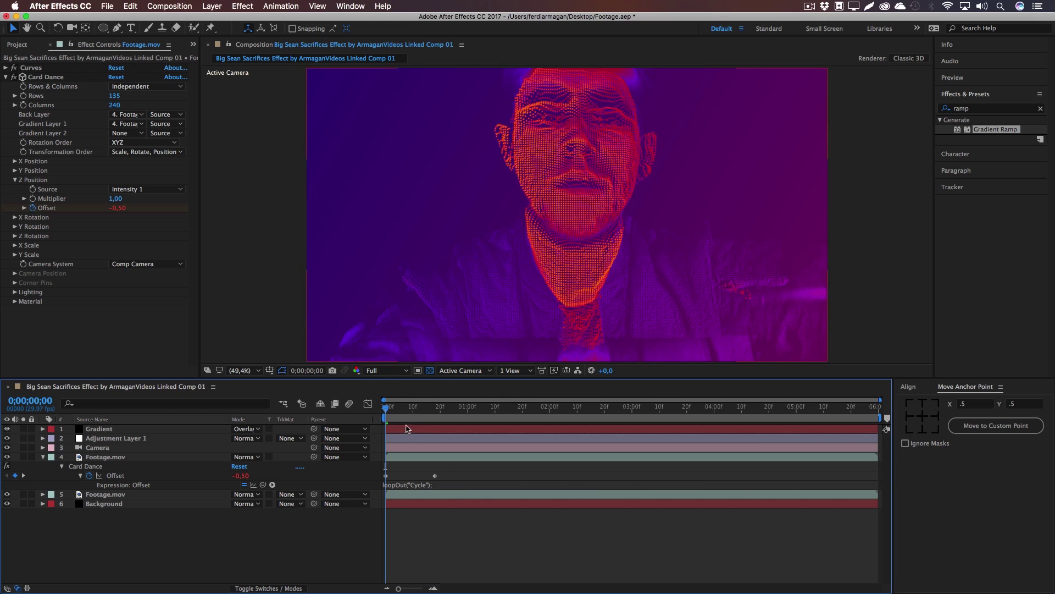
Scrub past frame 19 to confirm the Offset pulse loops, then collapse Footage.mov.
left_click(396, 408)
left_click_drag(403, 410, 438, 410)
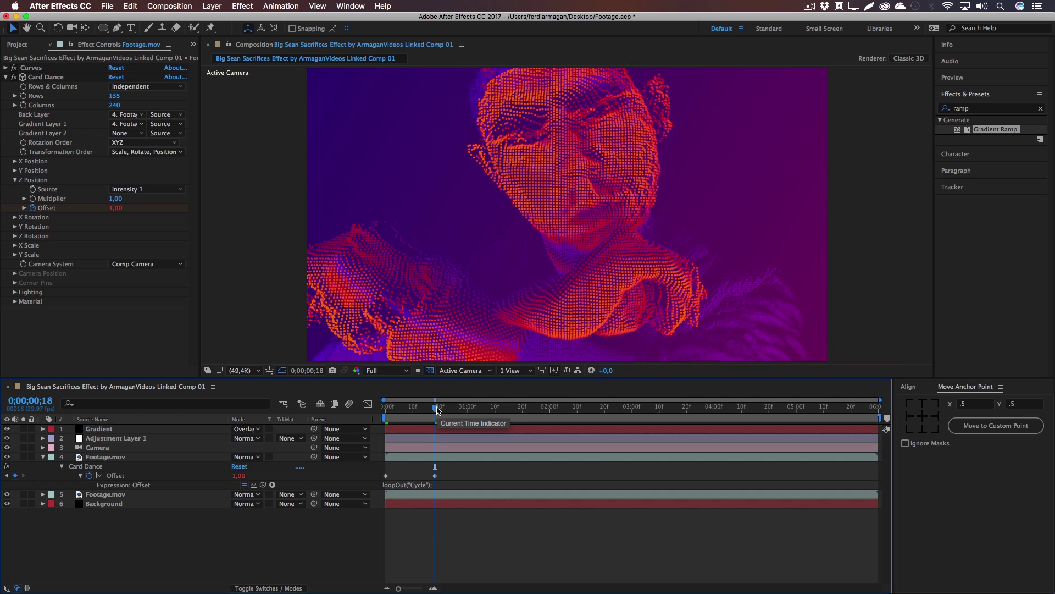
left_click(440, 409)
left_click(440, 409)
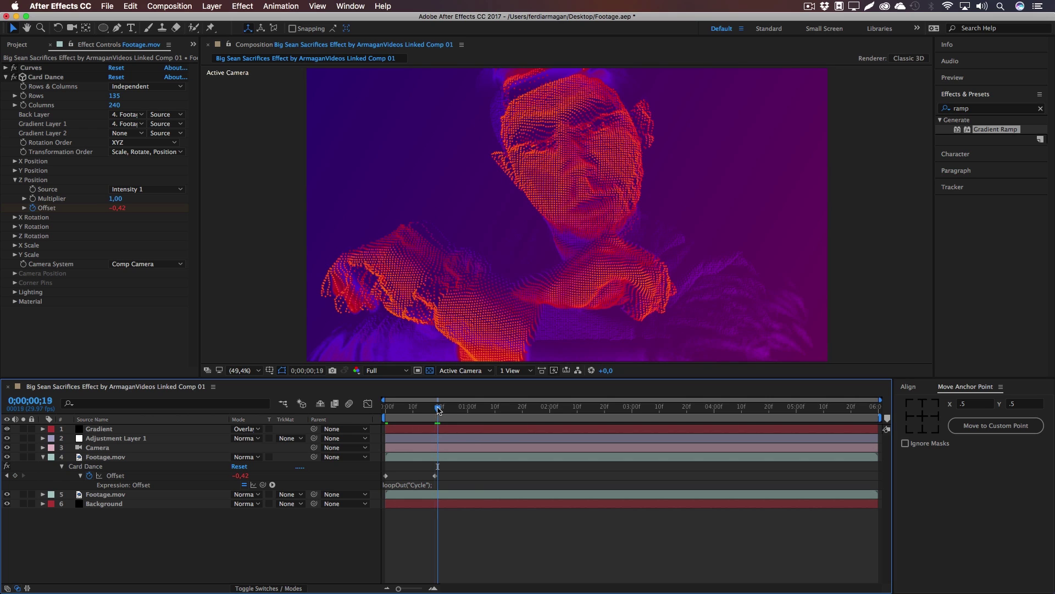
key("Home")
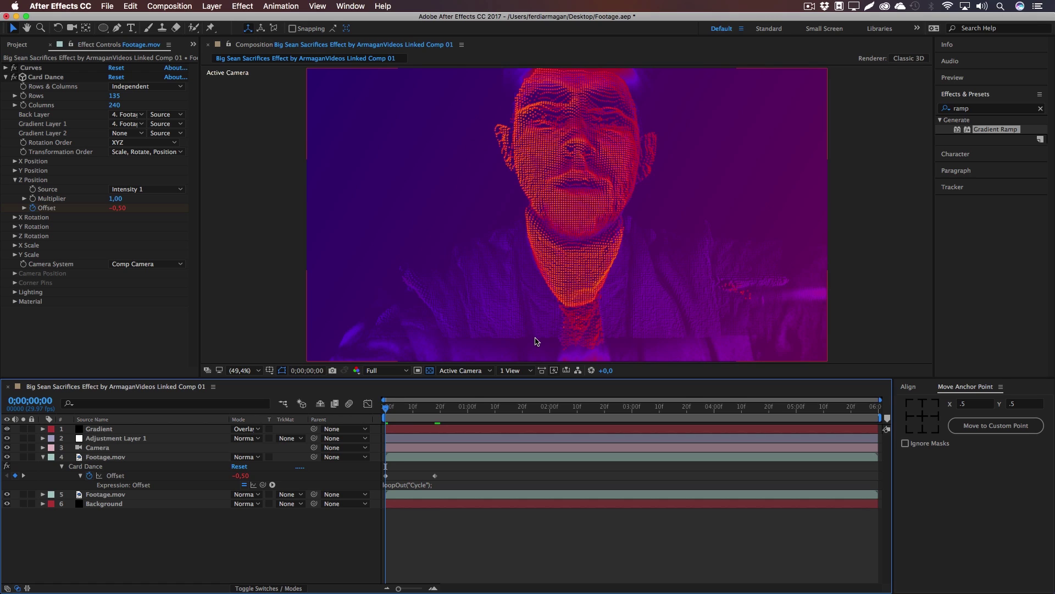
left_click(43, 457)
Create a new adjustment layer and apply Turbulent Displace to it.
right_click(108, 505)
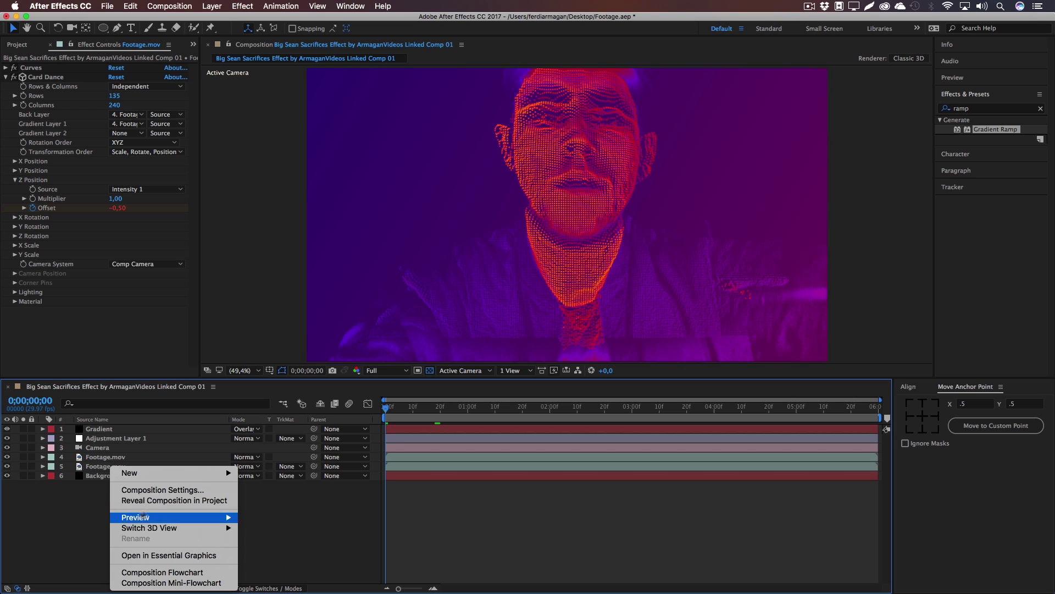
mouse_move(165, 474)
left_click(275, 554)
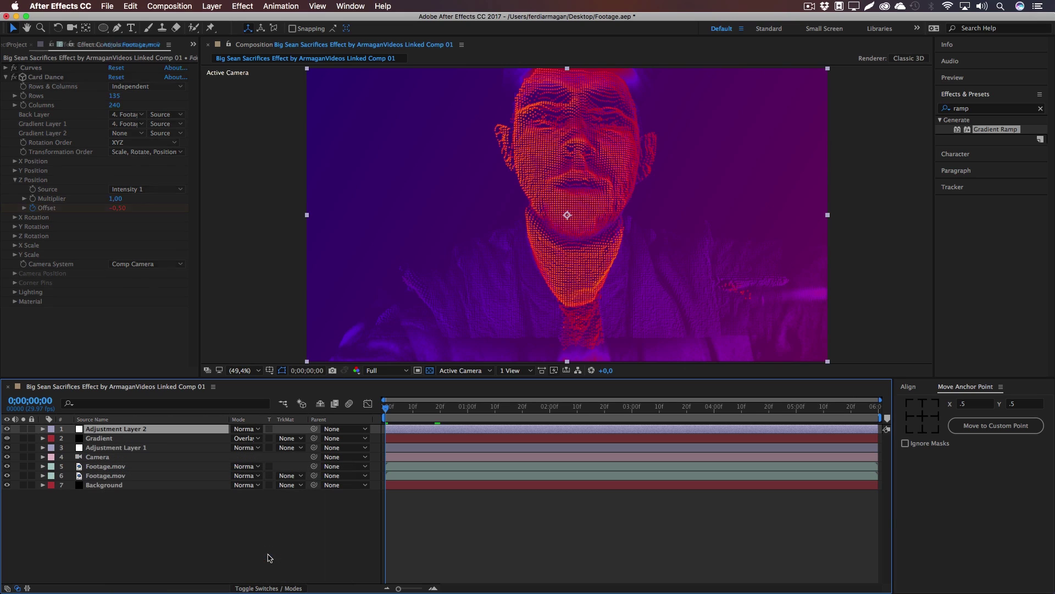
left_click(970, 121)
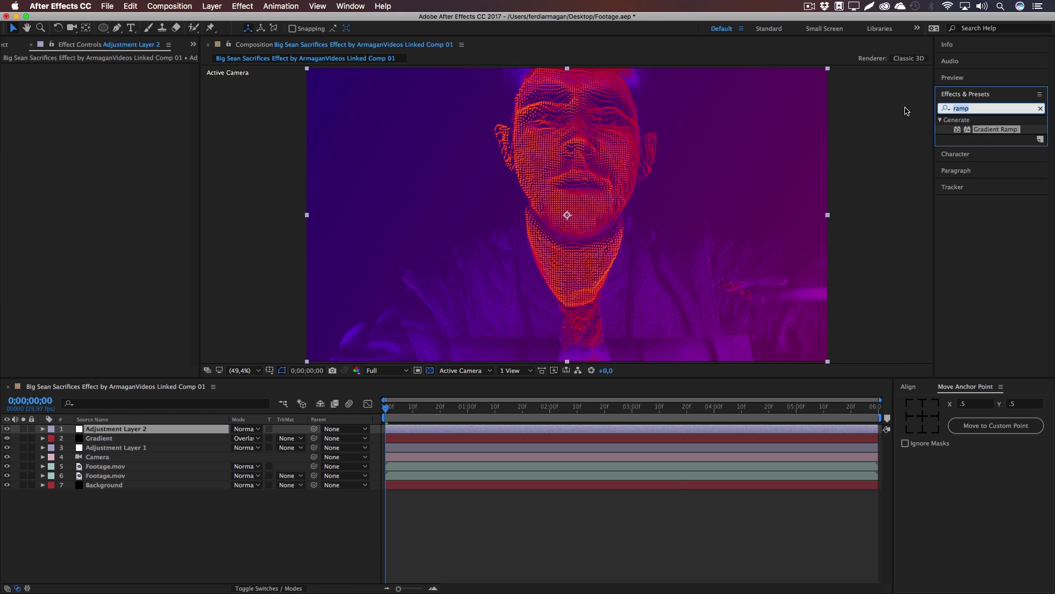
type("turbu")
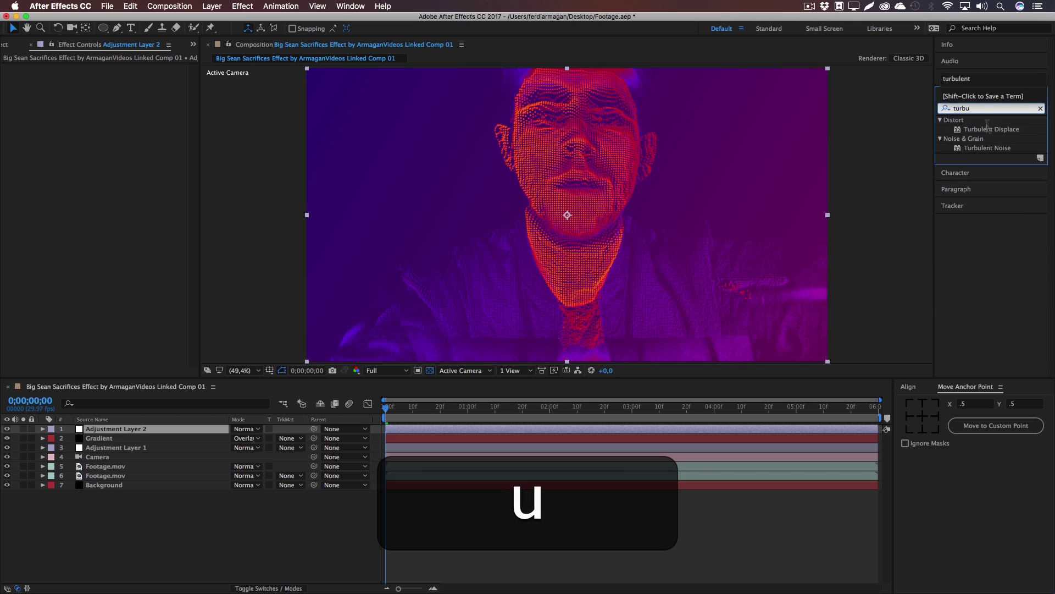
left_click_drag(988, 128, 128, 429)
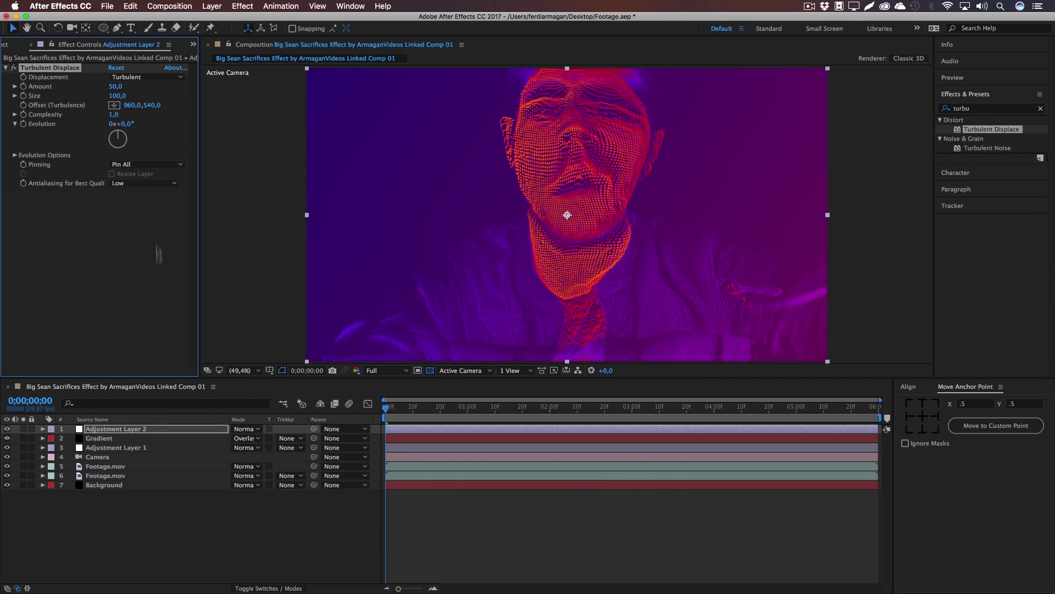
Set Turbulent Displace to Cross Displacement with a Size of 200.
left_click(146, 77)
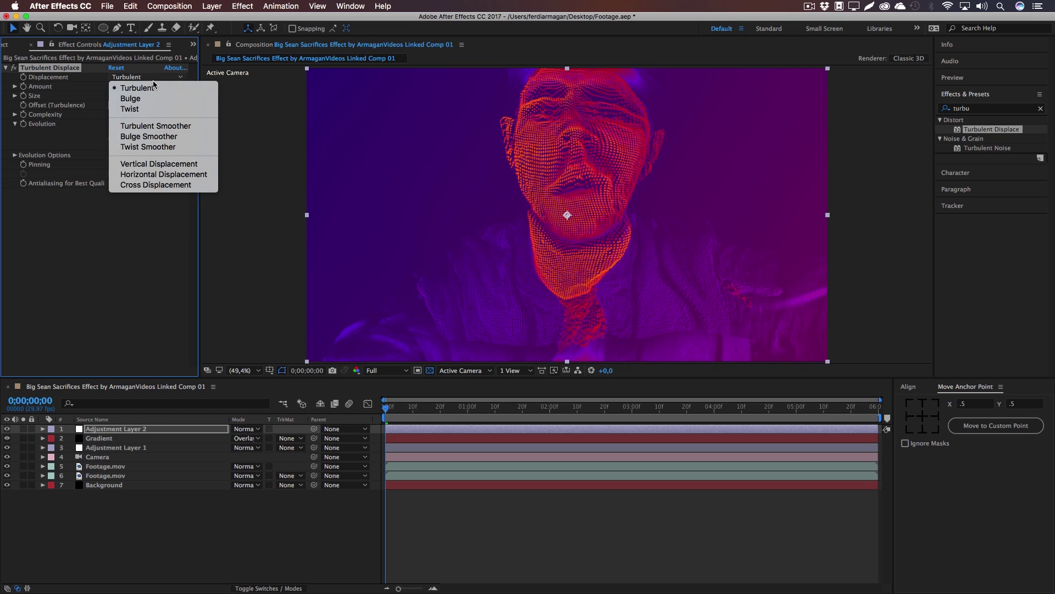
left_click(139, 186)
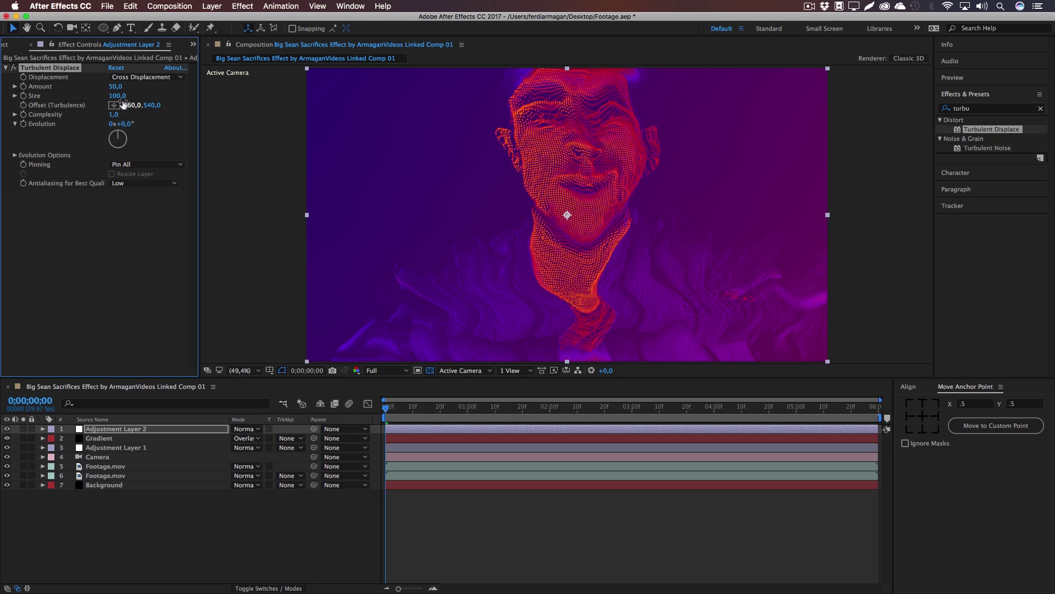
left_click_drag(117, 95, 158, 95)
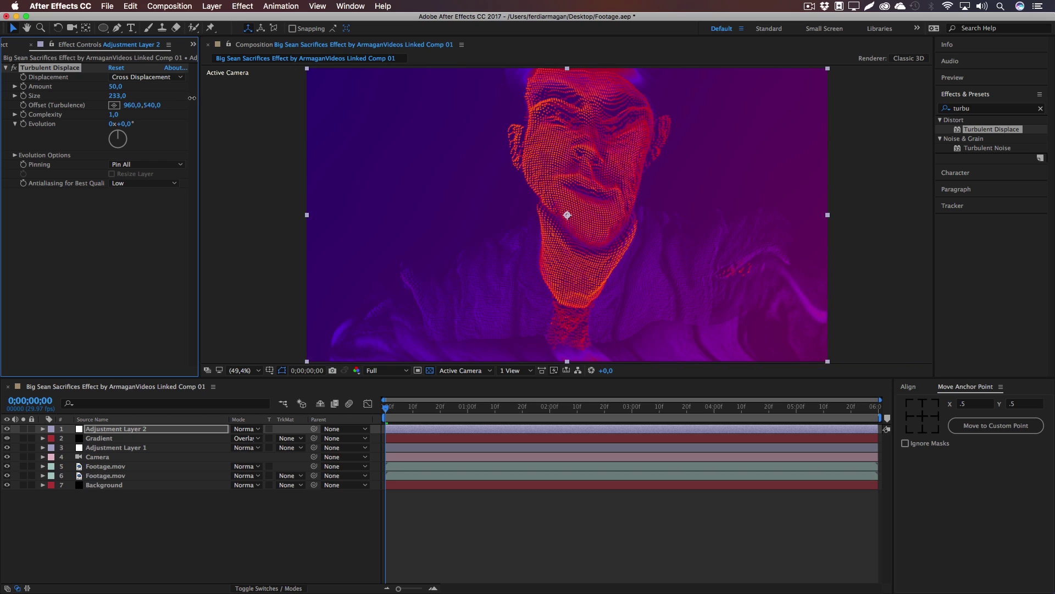
left_click(118, 96)
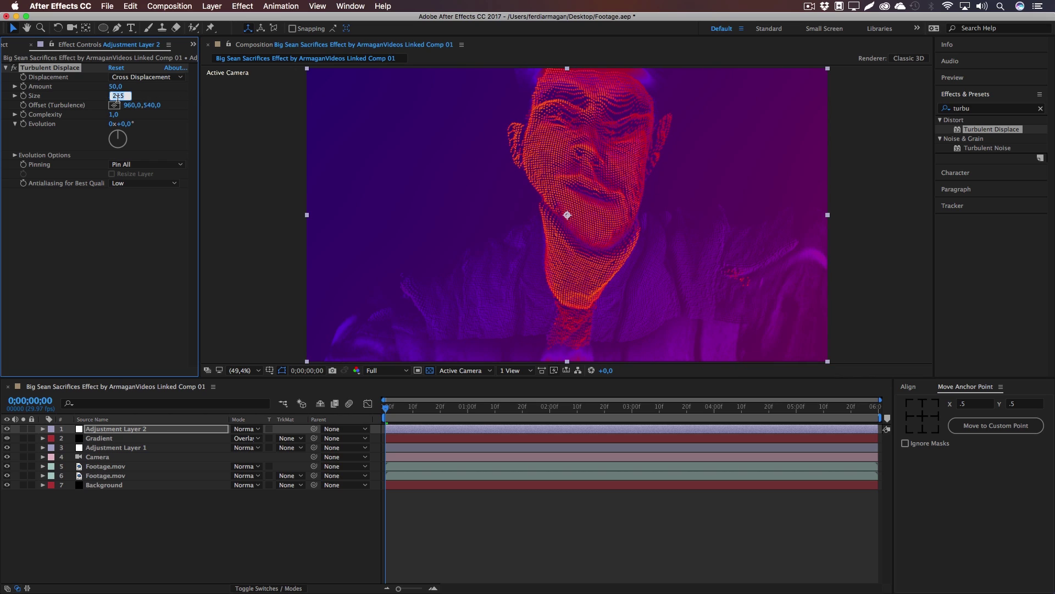
type("200")
key("Return")
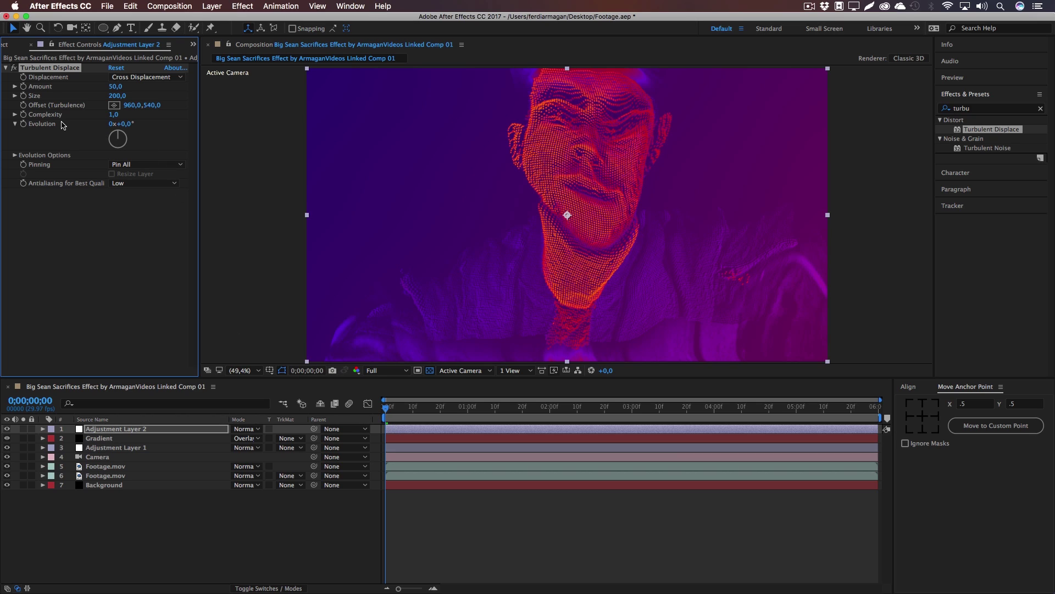
Drive Evolution with a time*1000 expression and preview the warping over the first frames.
left_click(23, 124, "alt")
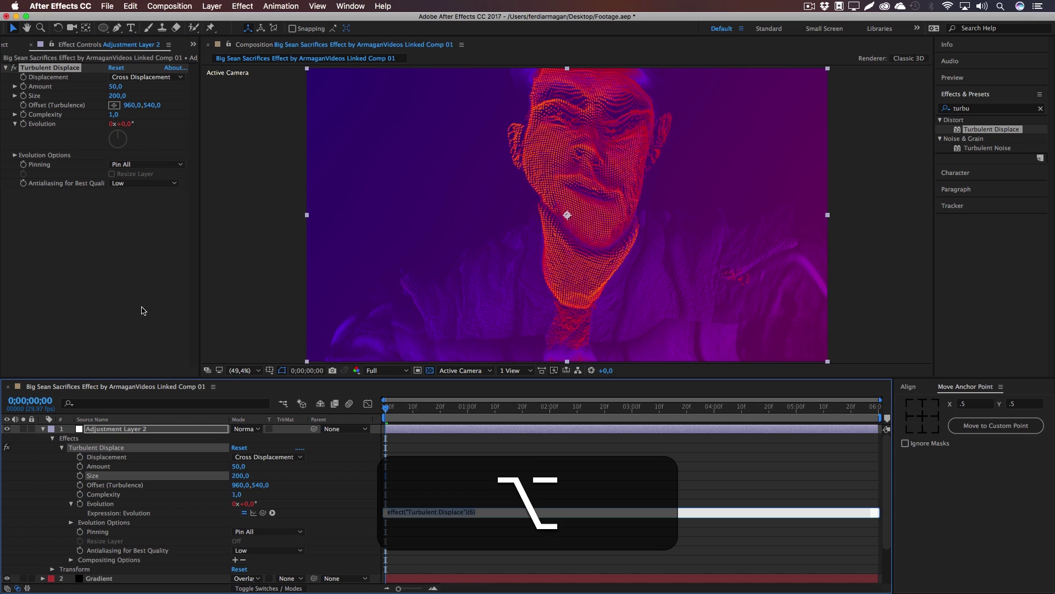
type("time*1000")
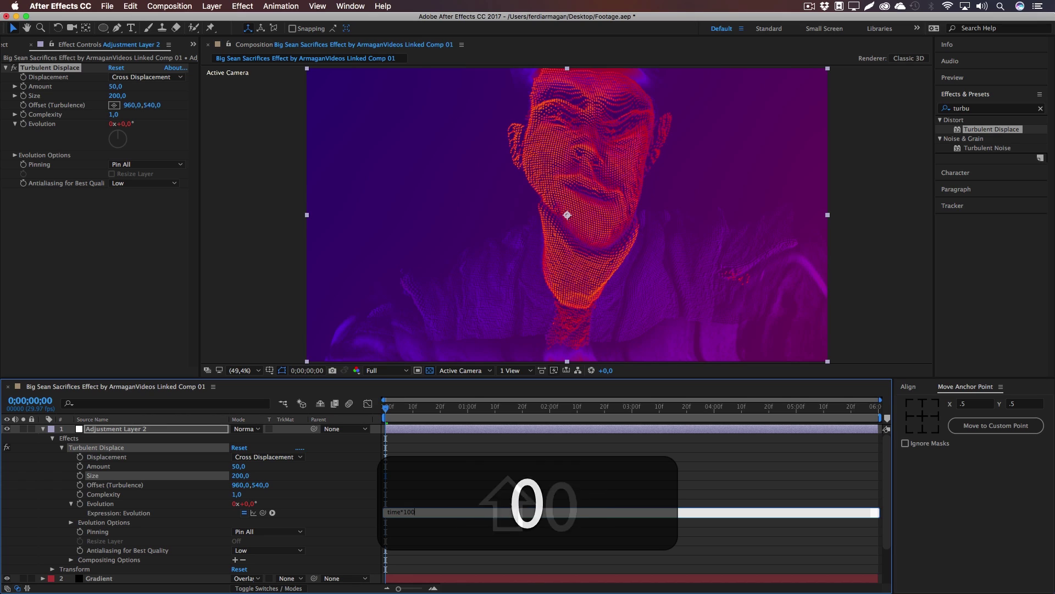
left_click(448, 541)
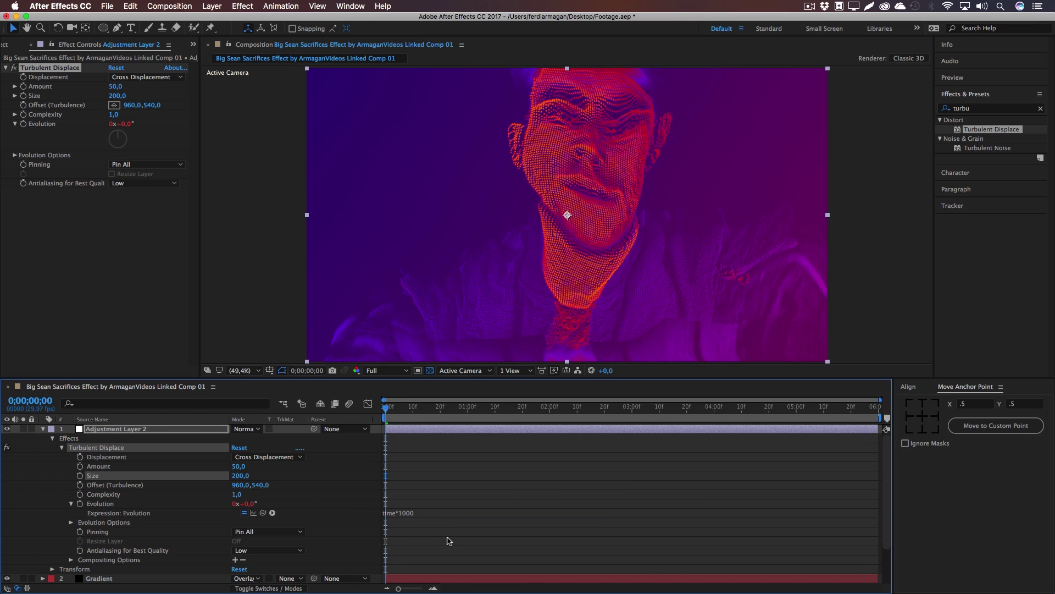
left_click_drag(387, 410, 416, 411)
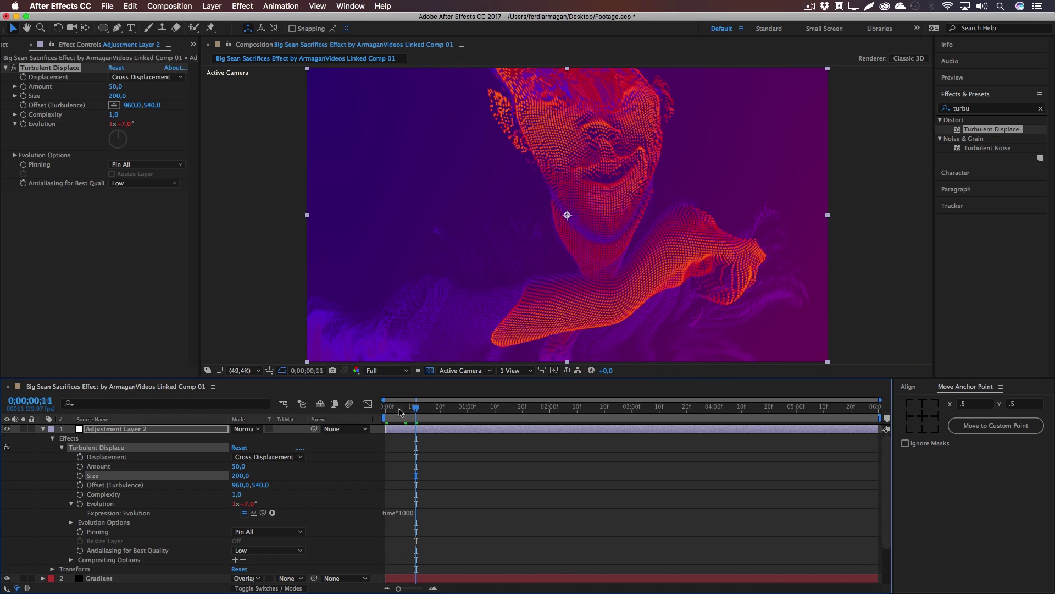
left_click_drag(400, 411, 385, 408)
left_click(43, 429)
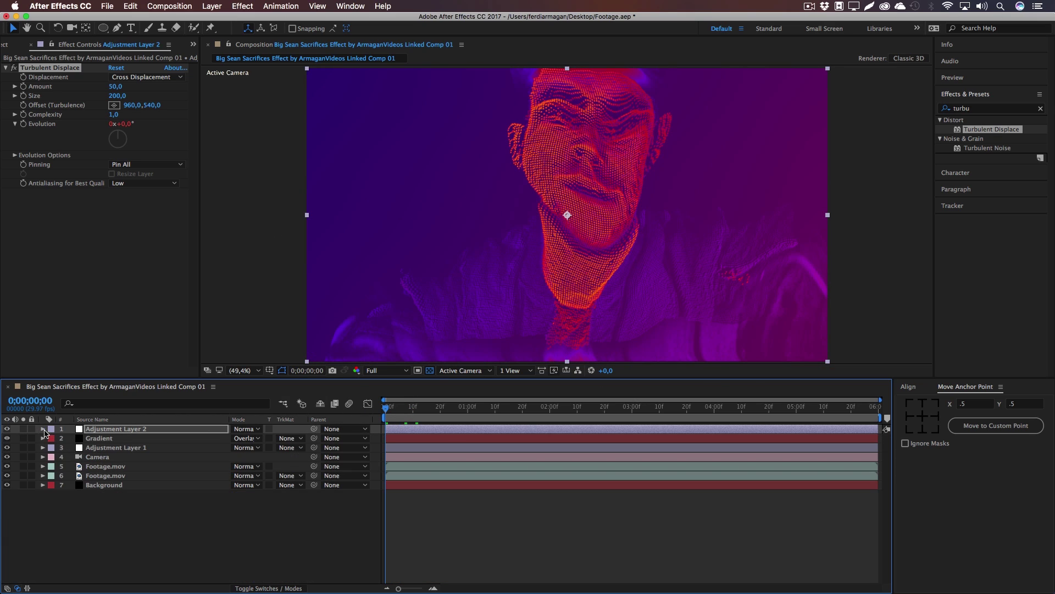
left_click(24, 90)
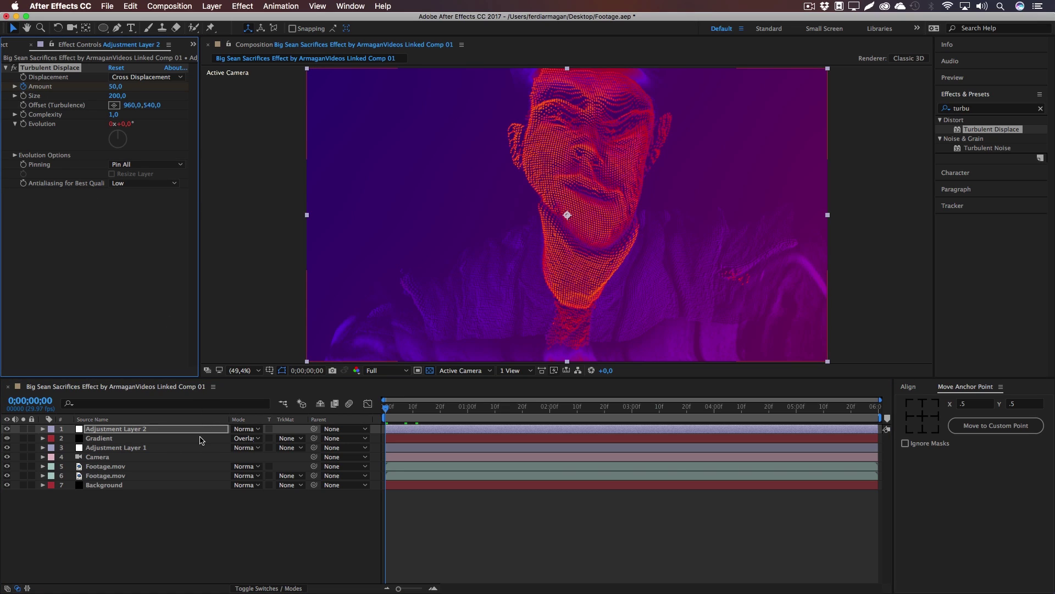
Keyframe the Turbulent Displace Amount at 0, then 50 slightly later.
key("u")
left_click(239, 447)
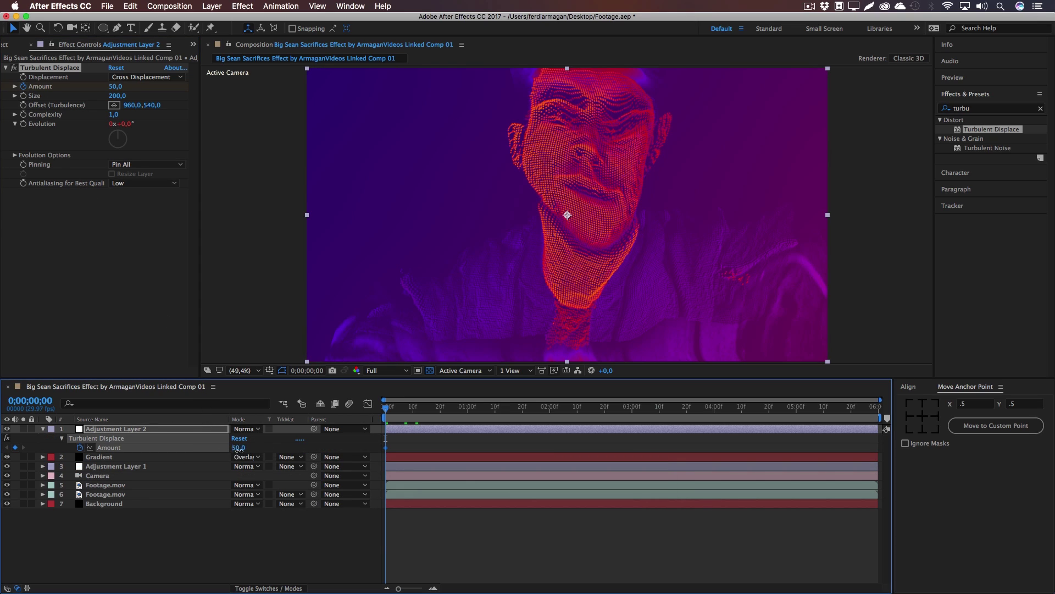
type("0")
left_click(386, 452)
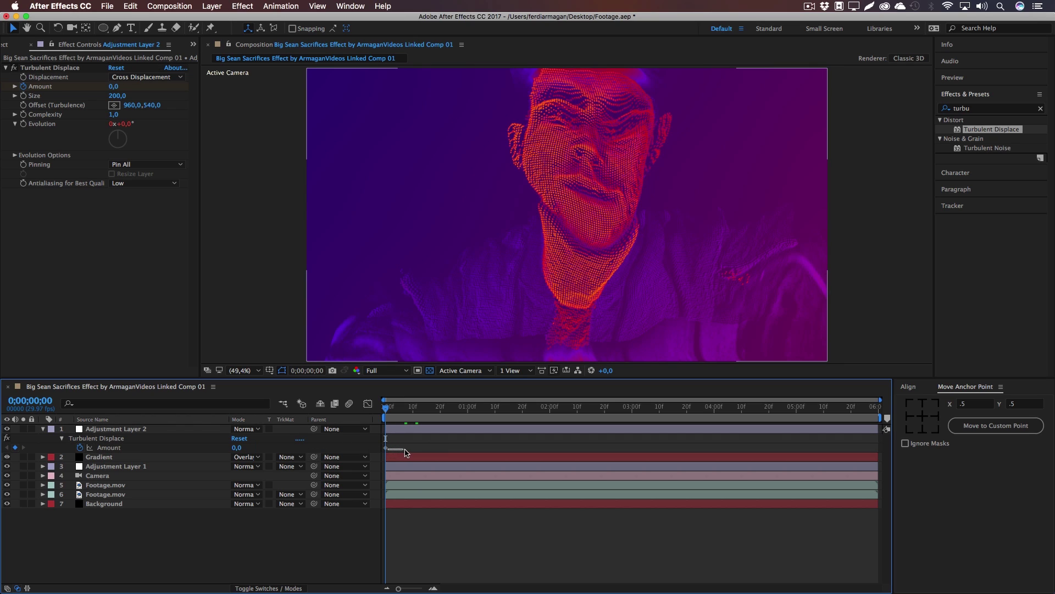
left_click_drag(427, 448, 427, 447)
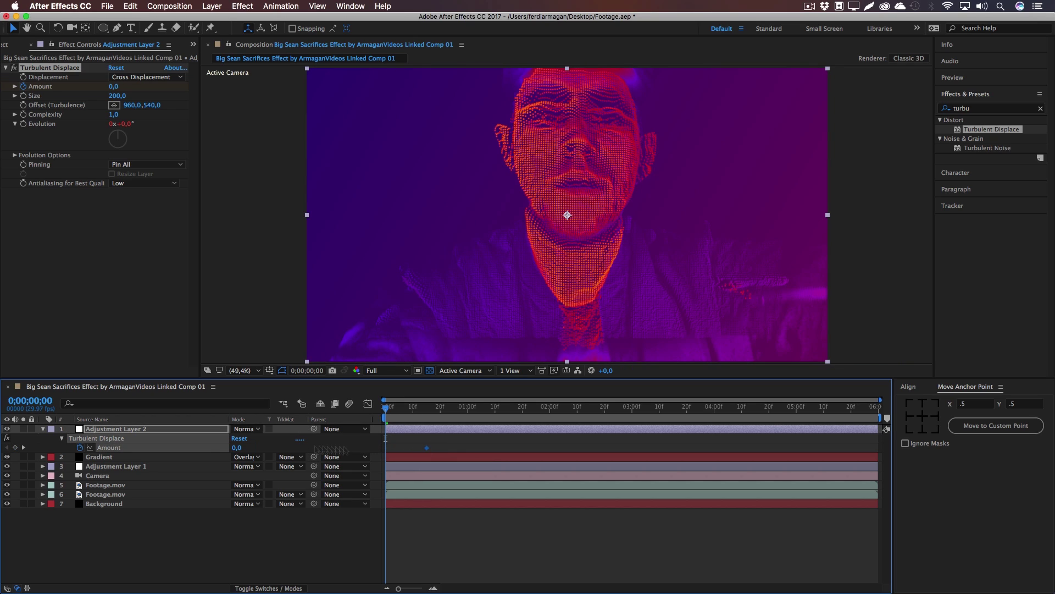
left_click(238, 448)
type("50")
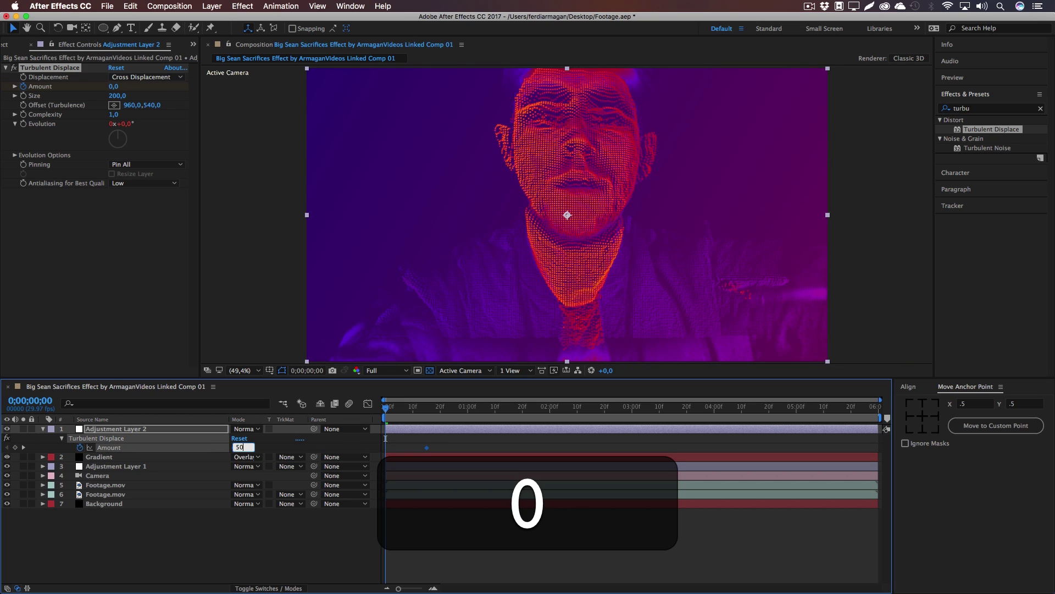
key("Return")
Raise the Turbulent Displace Amount to 70, then 90.
left_click(238, 448)
type("70")
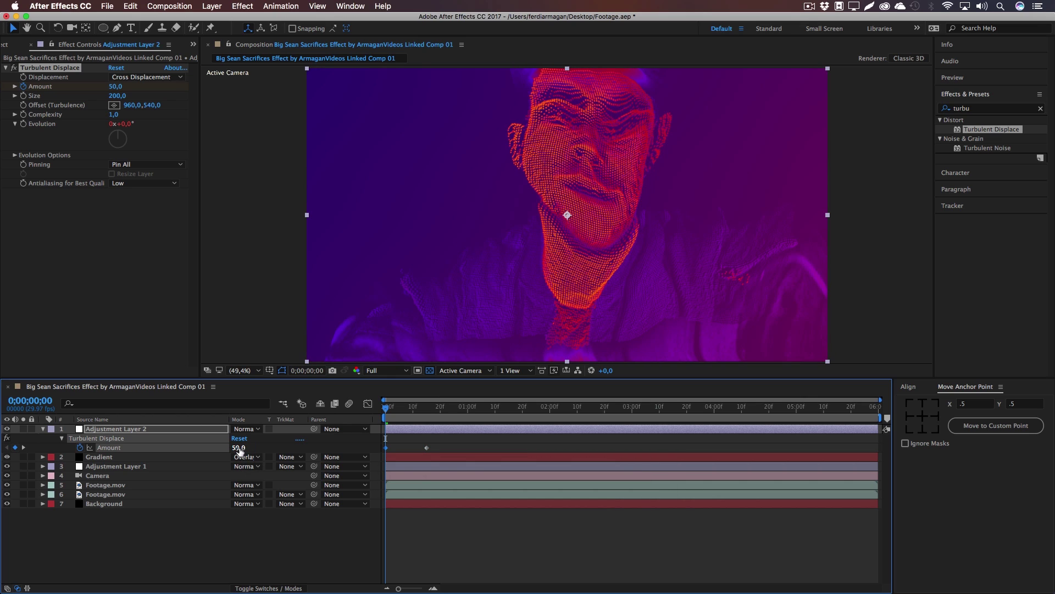
key("Return")
left_click_drag(249, 446, 261, 447)
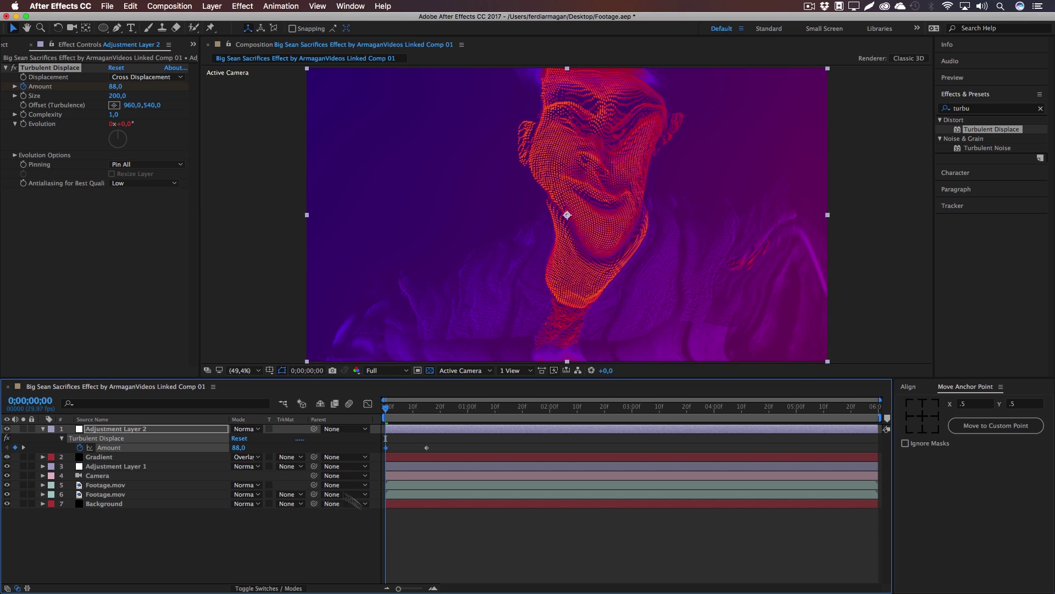
left_click(238, 447)
type("90")
key("Return")
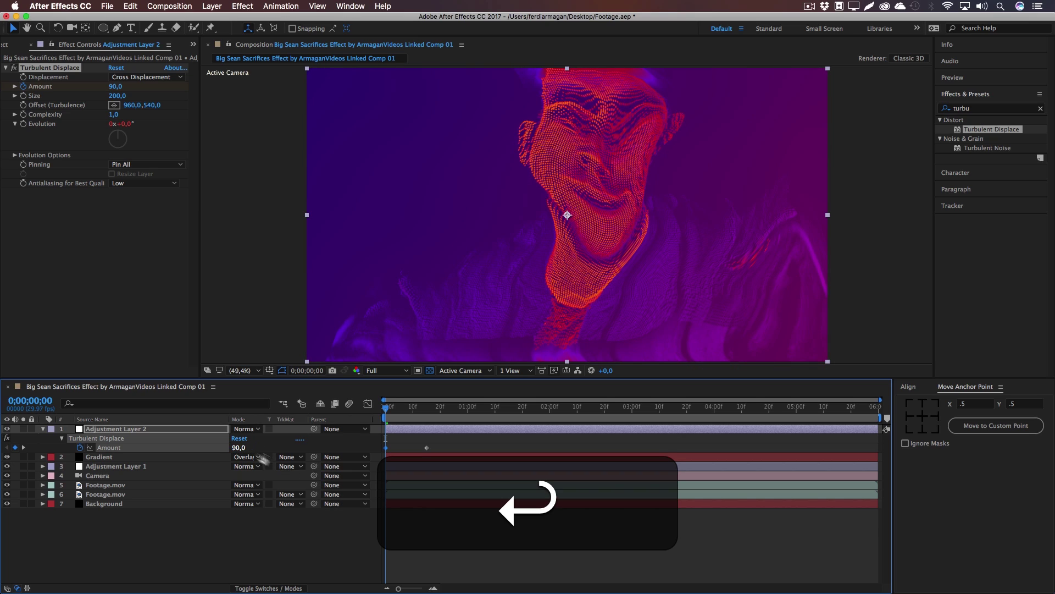
Copy the Amount keyframes, paste them at 0;00;04;26, and shift them toward the comp end.
left_click_drag(440, 456, 382, 444)
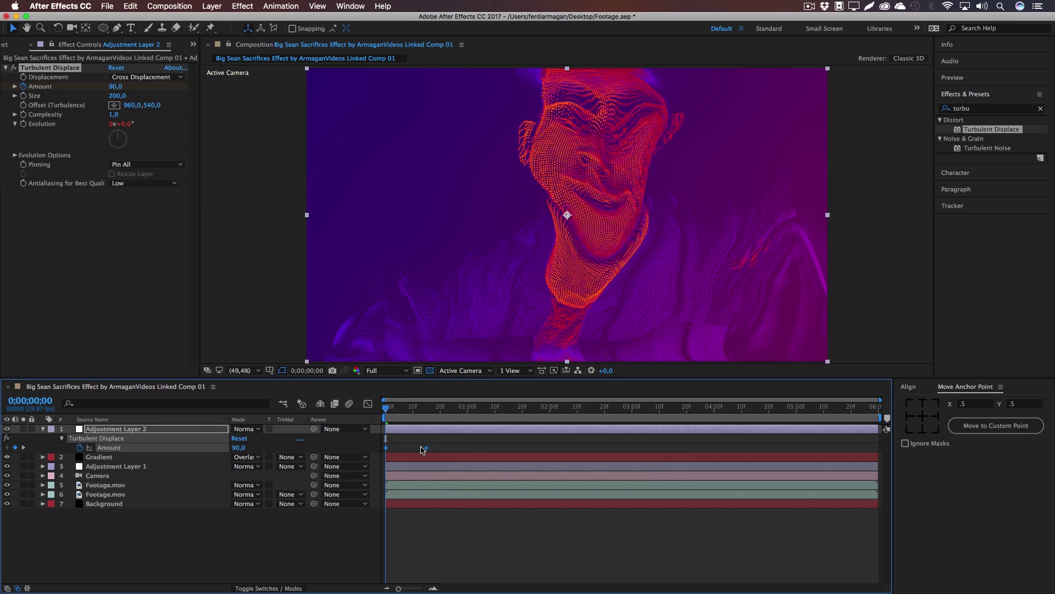
key("super+c")
left_click(786, 408)
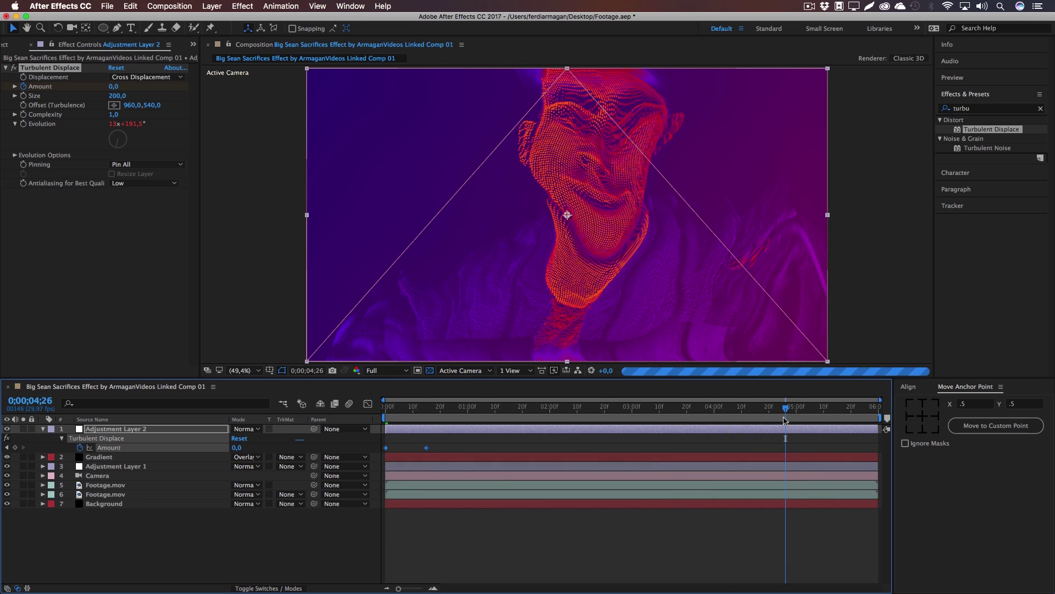
key("super+v")
left_click_drag(828, 449, 750, 452)
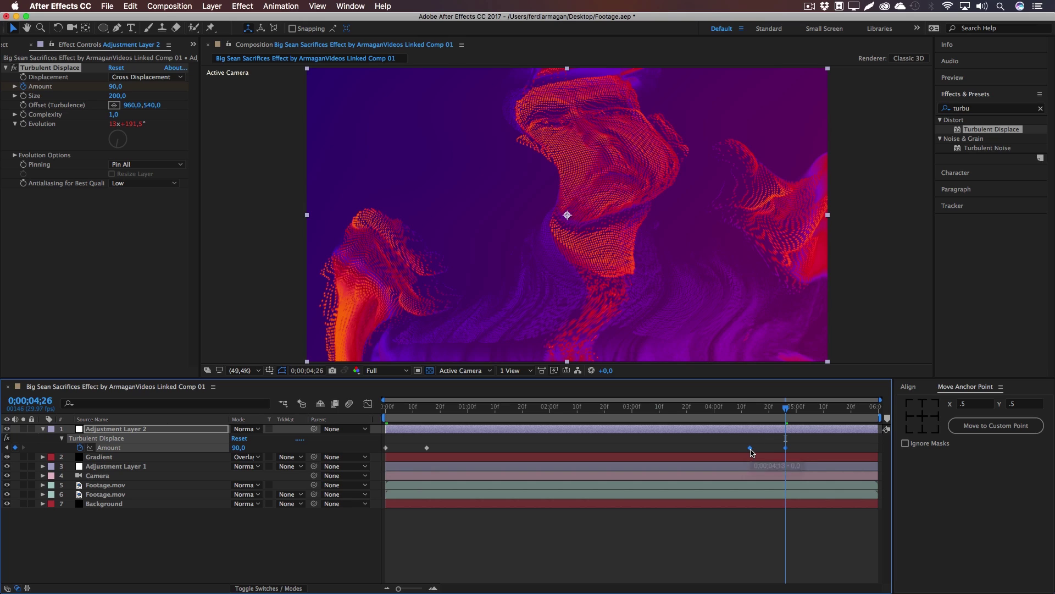
left_click_drag(752, 452, 847, 456)
key("F2")
left_click(824, 408)
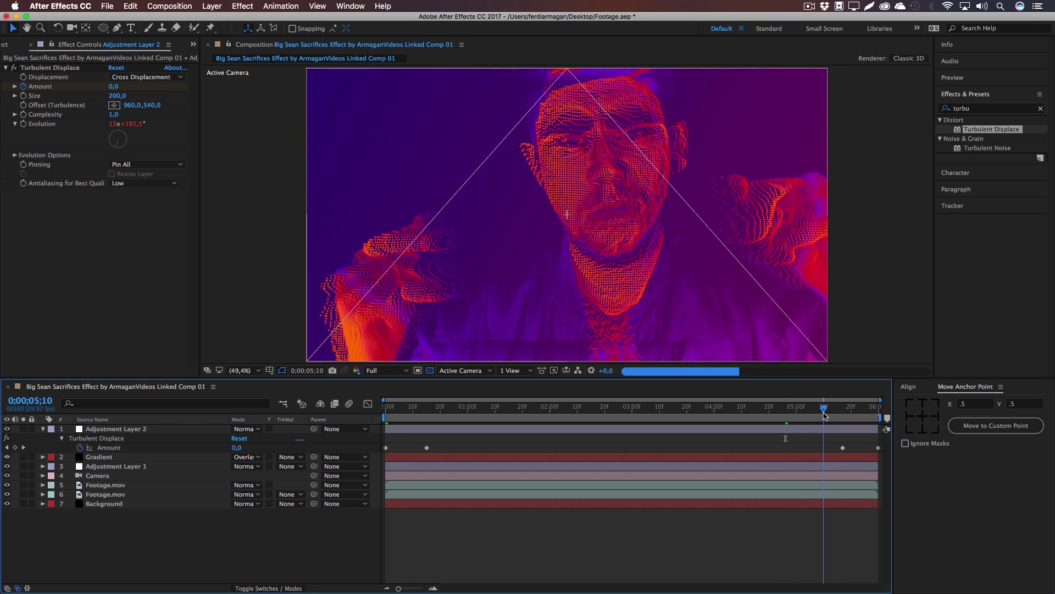
left_click_drag(823, 415, 353, 417)
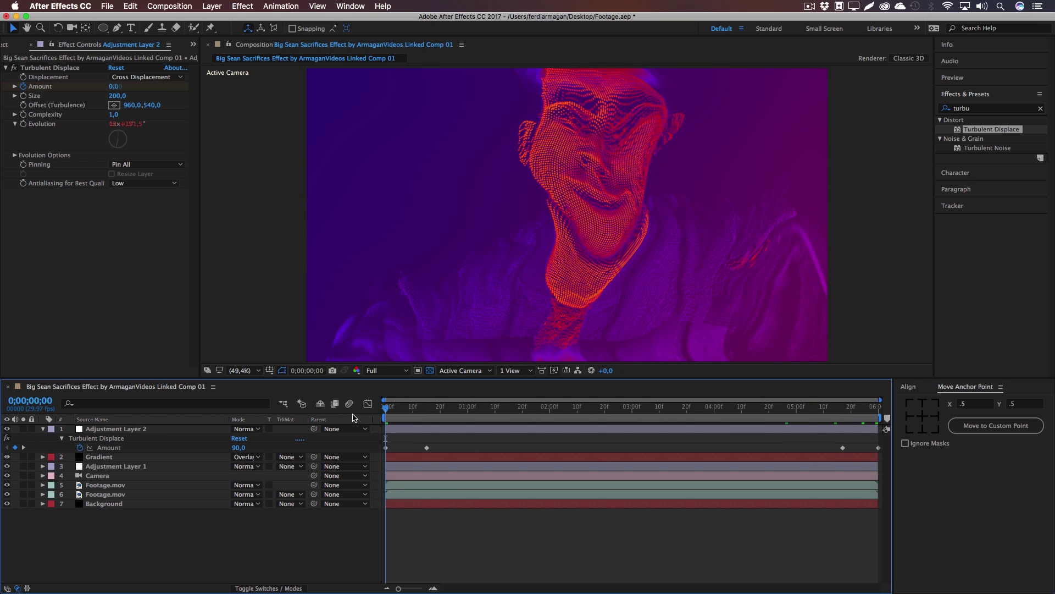
Play the composition preview through once, then save Footage.aep.
left_click(954, 80)
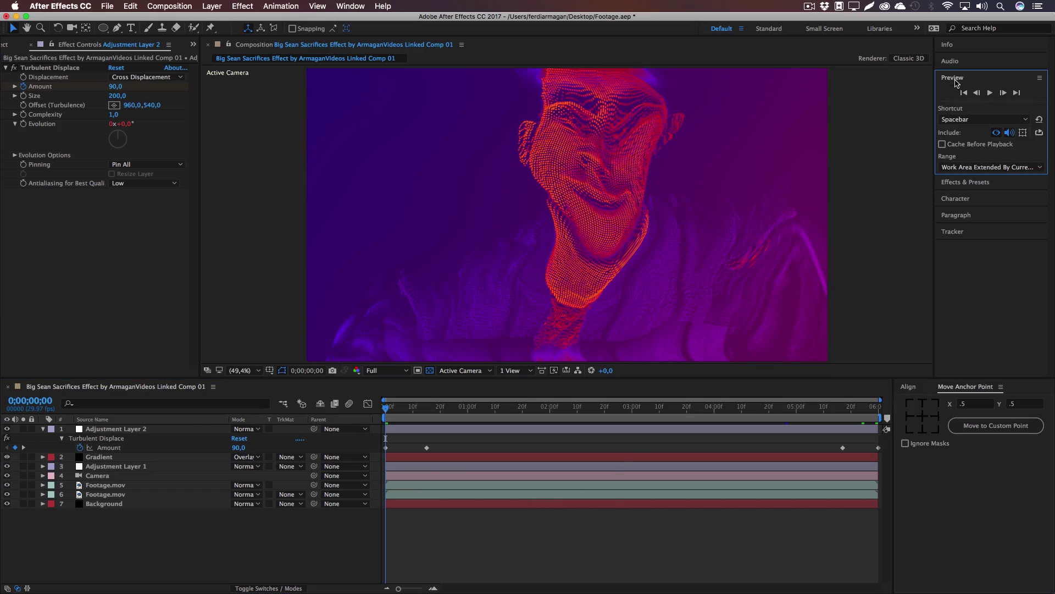
left_click(991, 93)
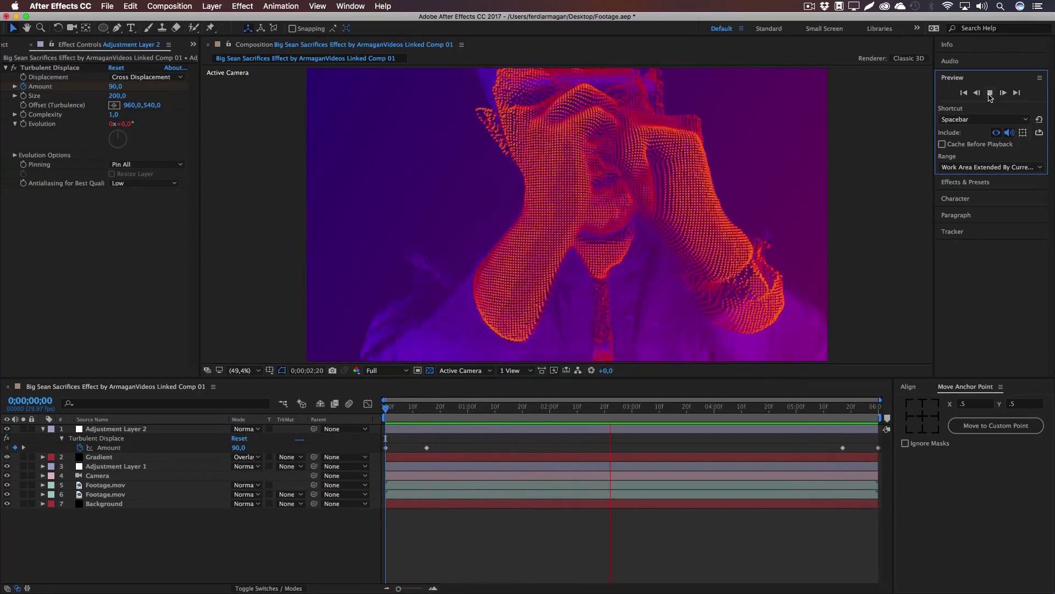
left_click(990, 97)
key("super+s")
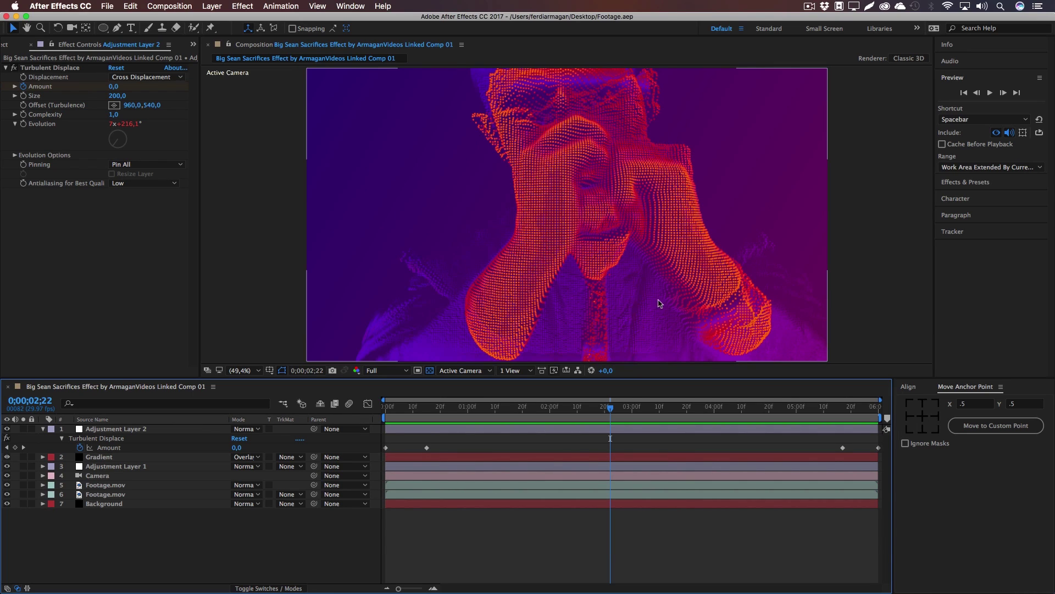
Switch from After Effects to Premiere Pro and scrub the sequence back to an earlier frame.
left_click(17, 17)
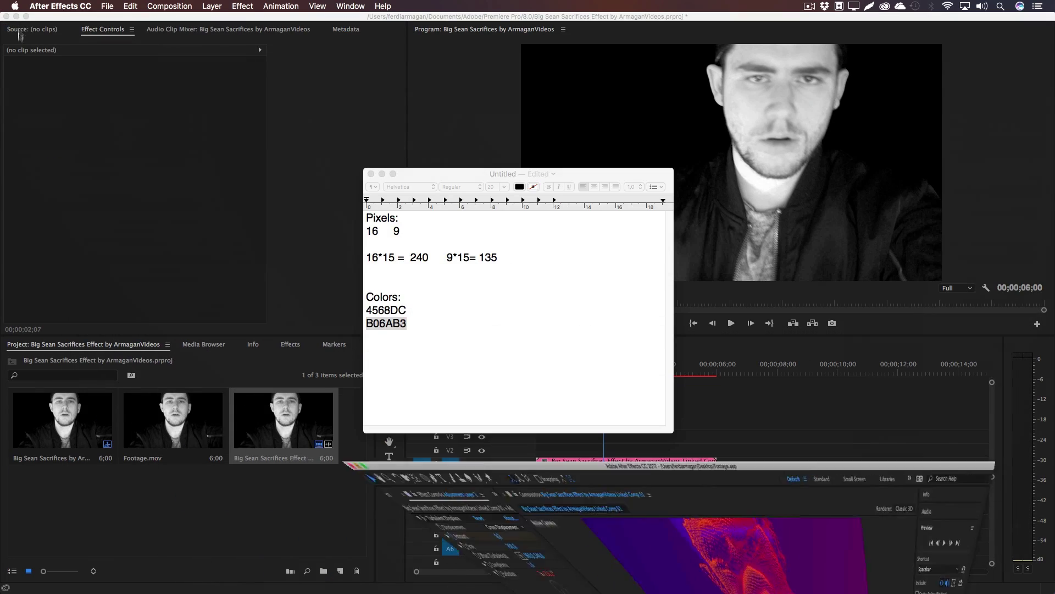
left_click(640, 508)
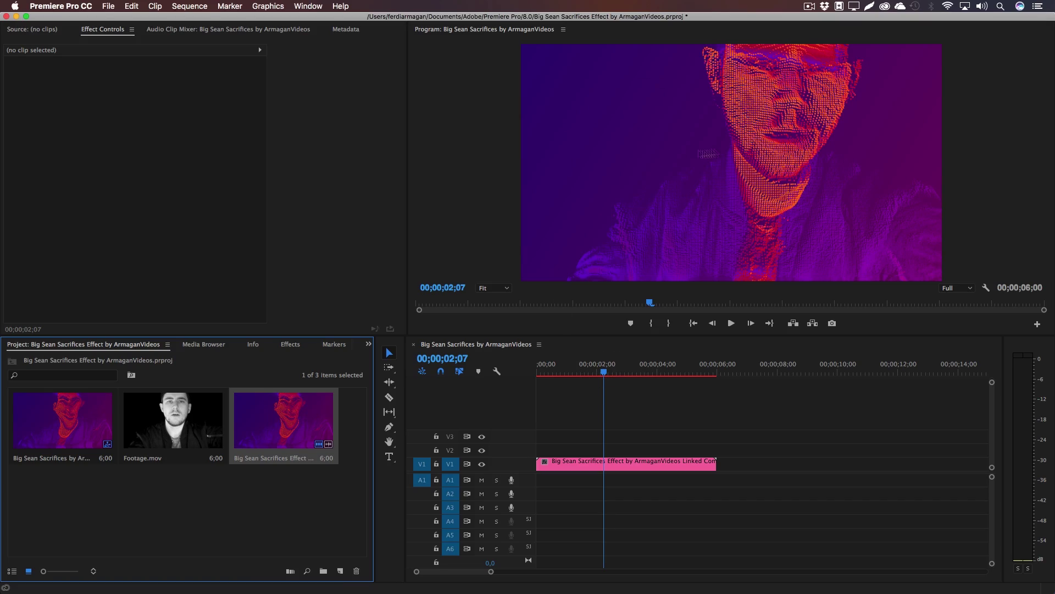
left_click_drag(604, 374, 537, 373)
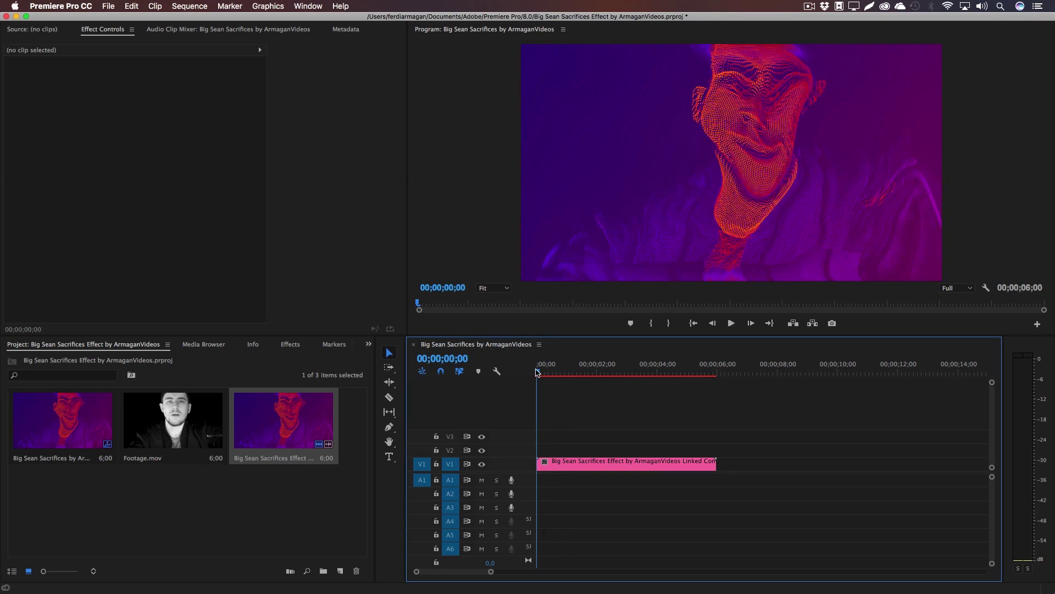
left_click(340, 573)
Create an adjustment layer on track V2 extended to the clip's end.
left_click(379, 512)
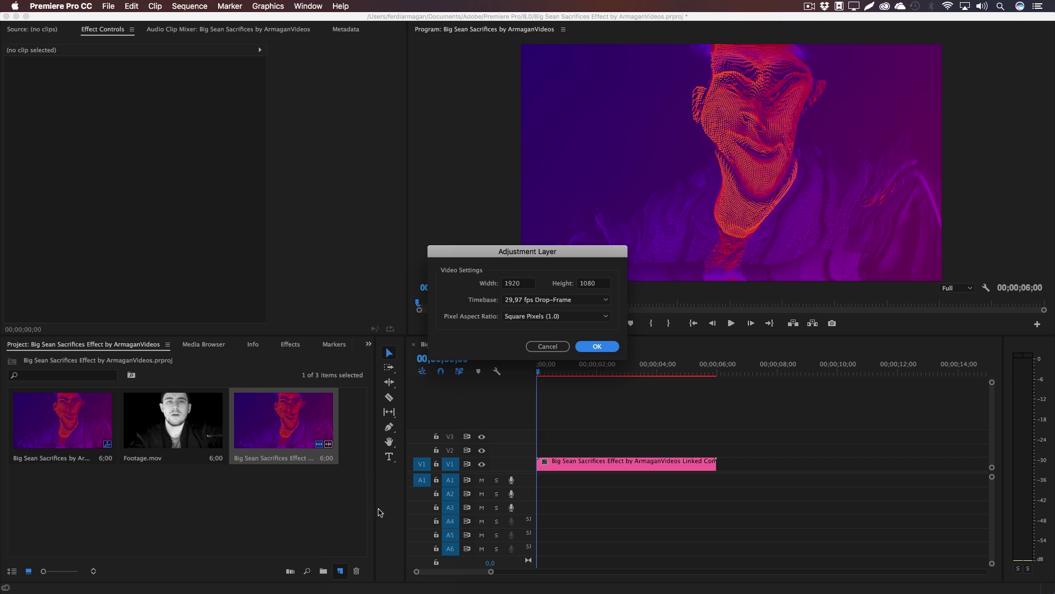
left_click(614, 347)
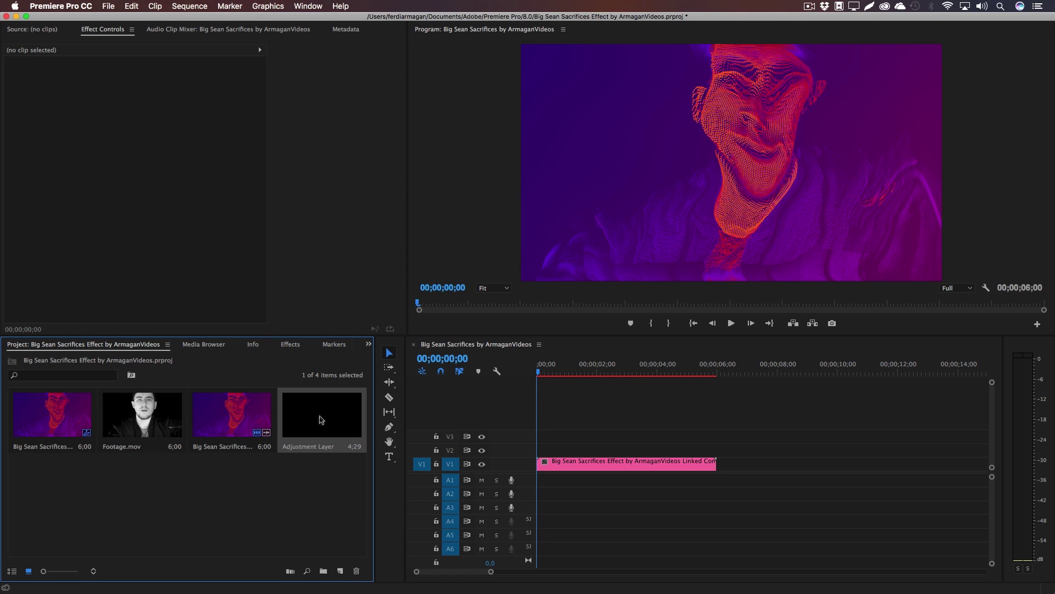
left_click_drag(322, 418, 537, 452)
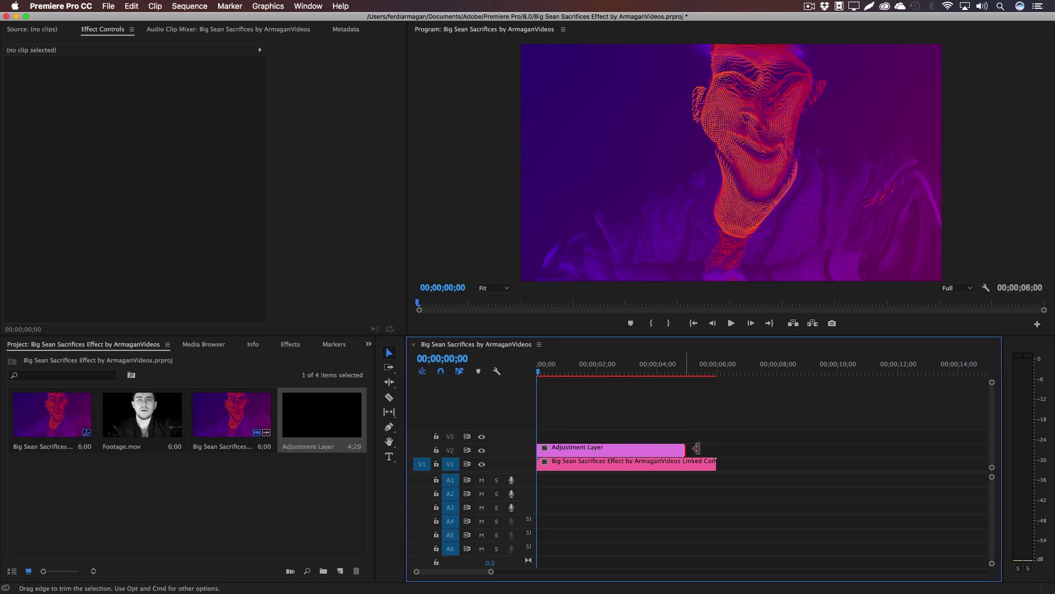
left_click_drag(696, 449, 717, 450)
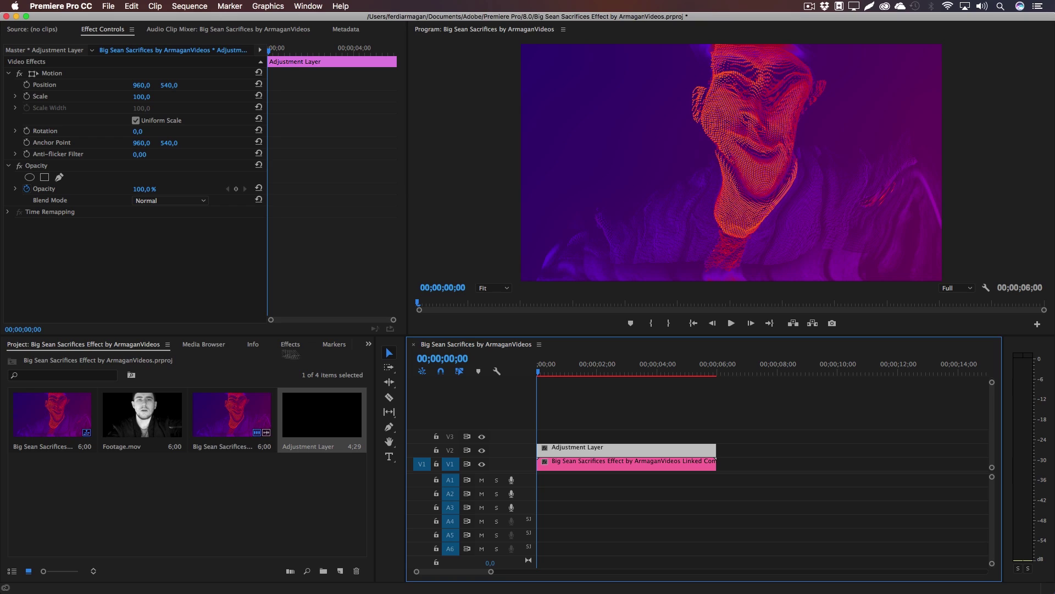
Apply Crop to the adjustment layer with Top and Bottom at 10%.
left_click(287, 347)
left_click(36, 359)
type("crop")
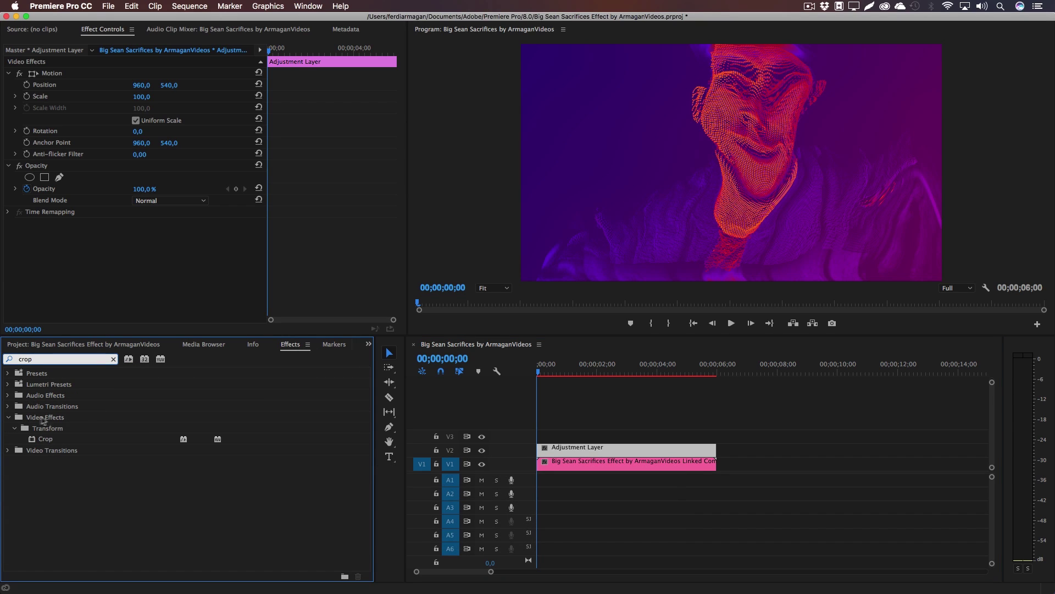
left_click_drag(46, 440, 605, 448)
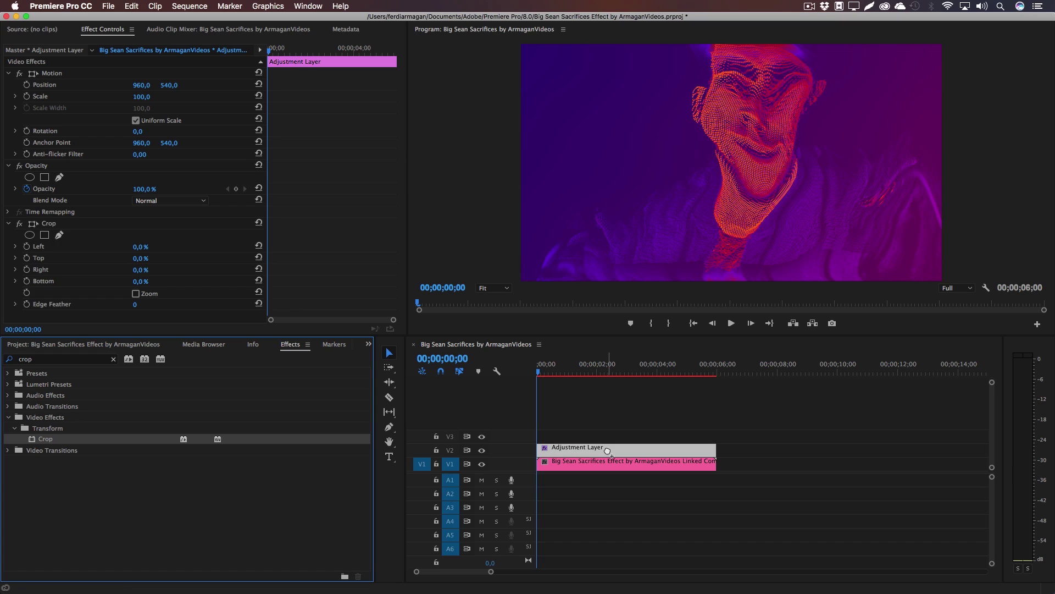
left_click(139, 258)
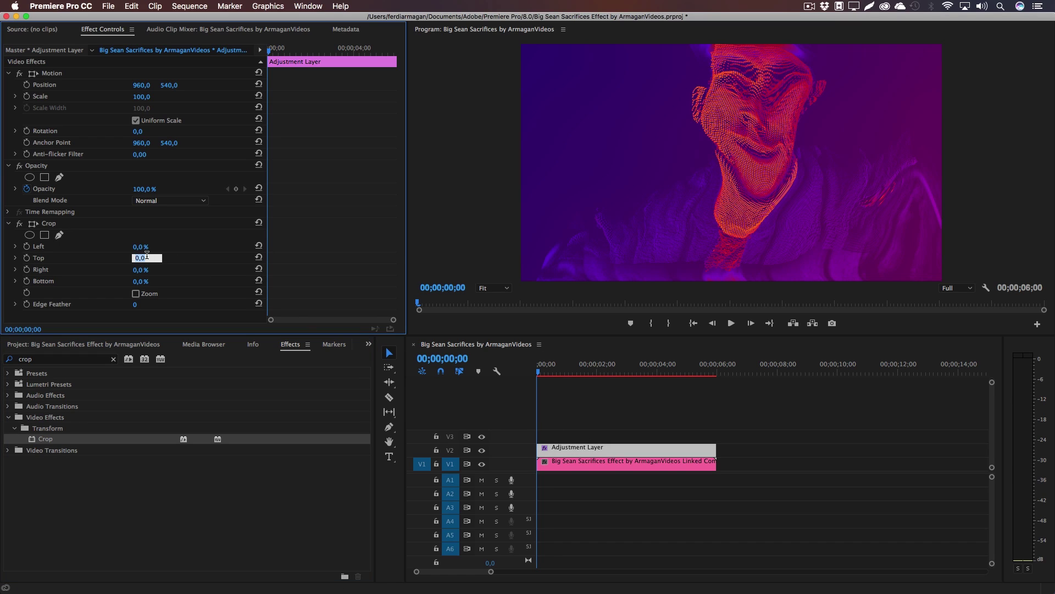
type("10")
key("Tab")
key("Tab")
type("10")
key("Return")
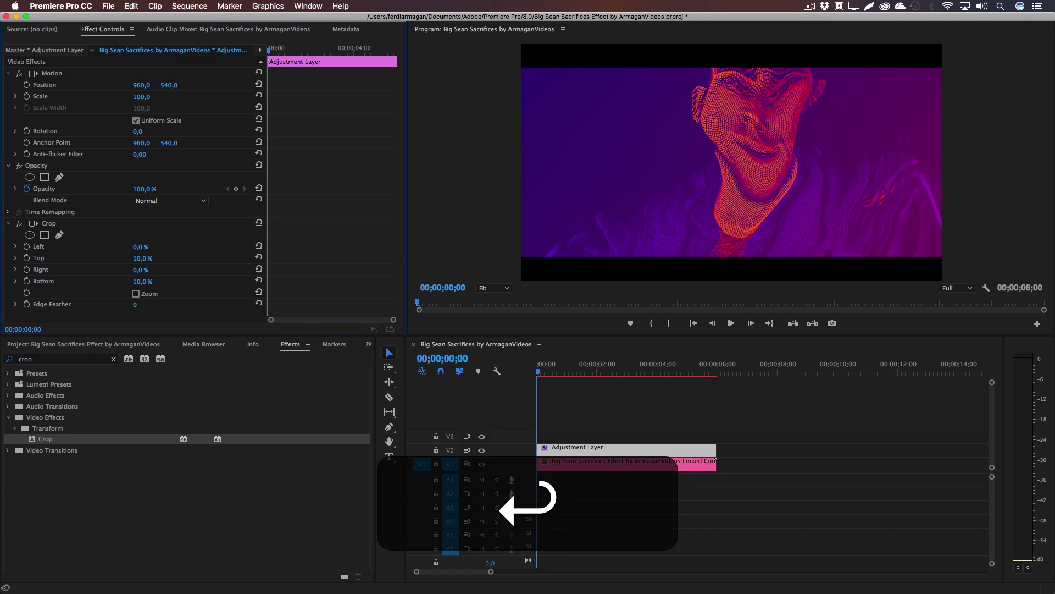
left_click(694, 324)
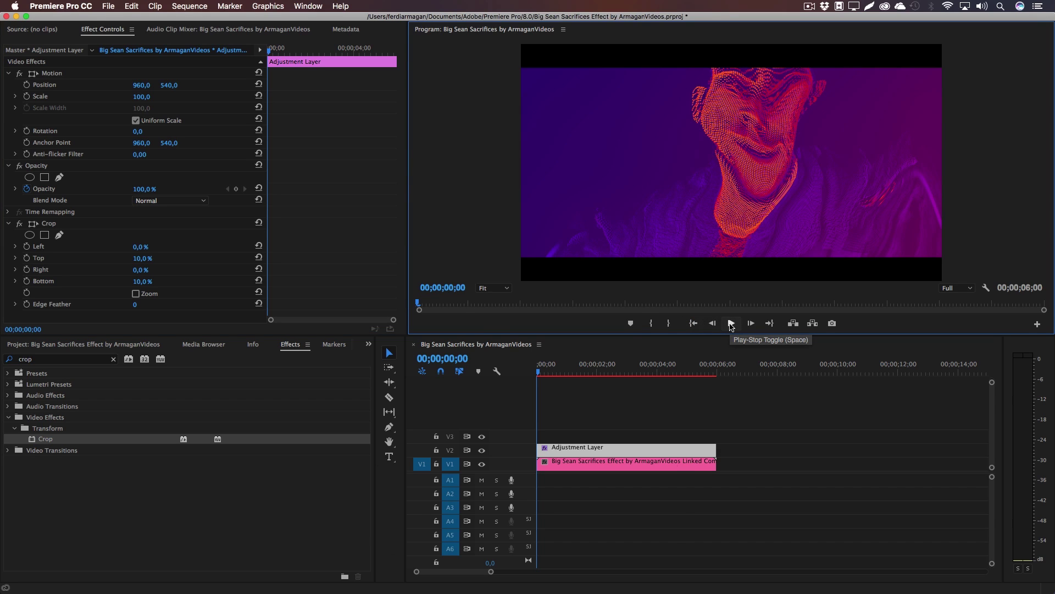
Render the sequence preview and play it back with Loop turned on.
key("Return")
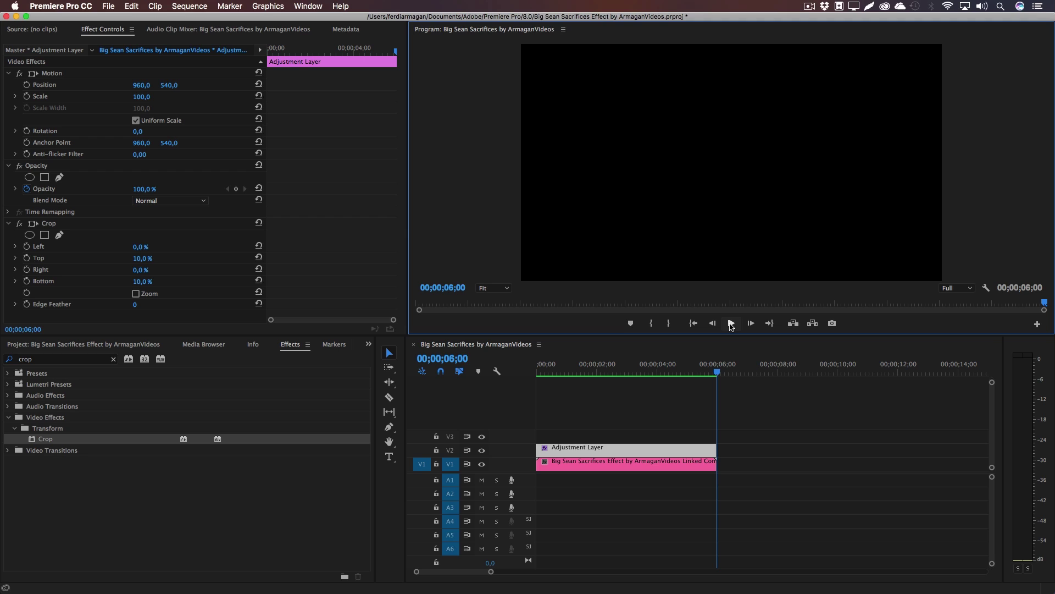
left_click(986, 287)
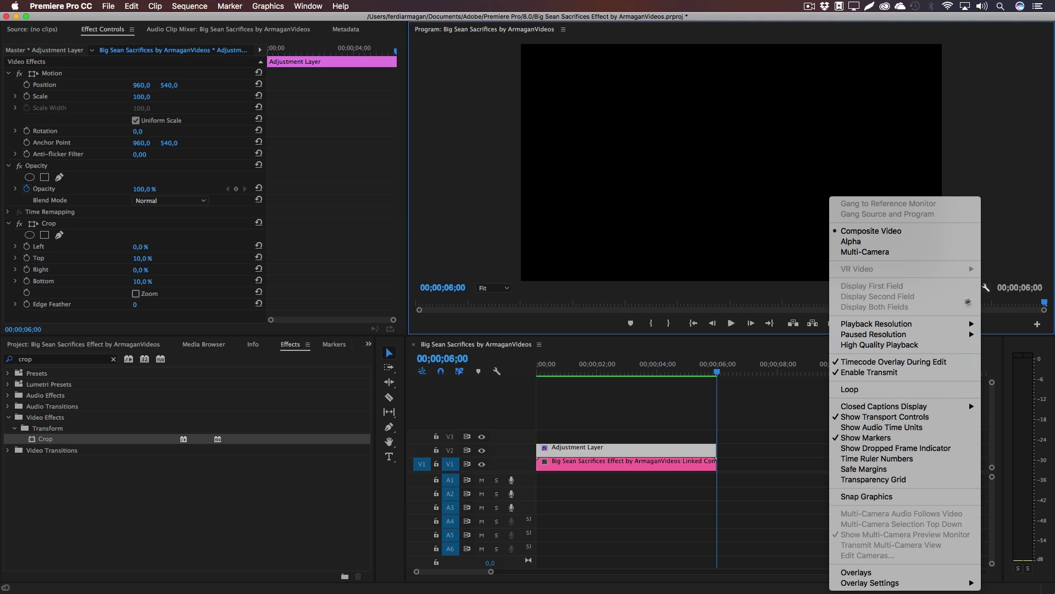
left_click(855, 389)
key("space")
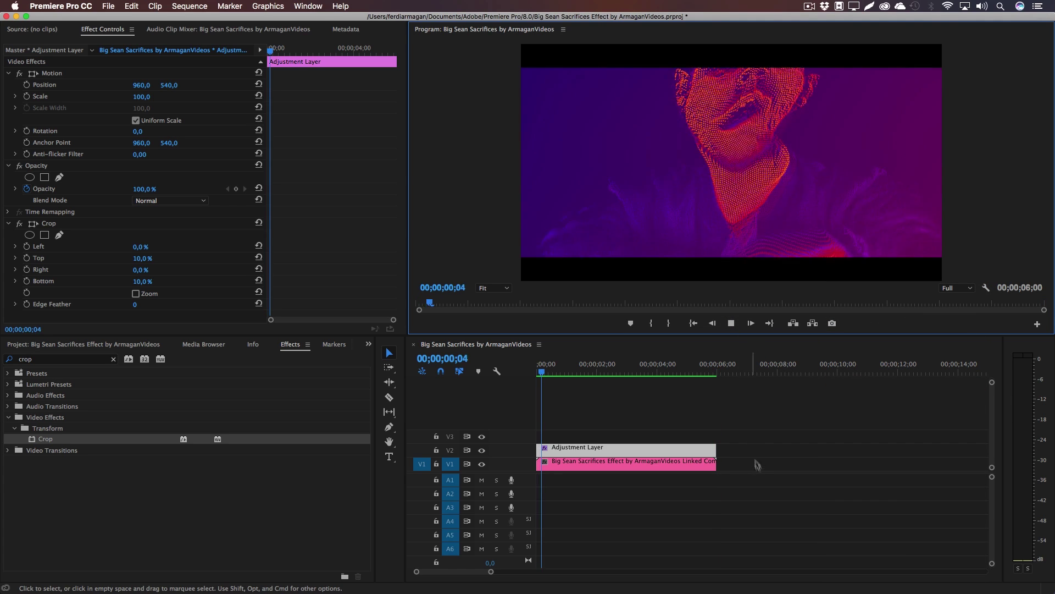